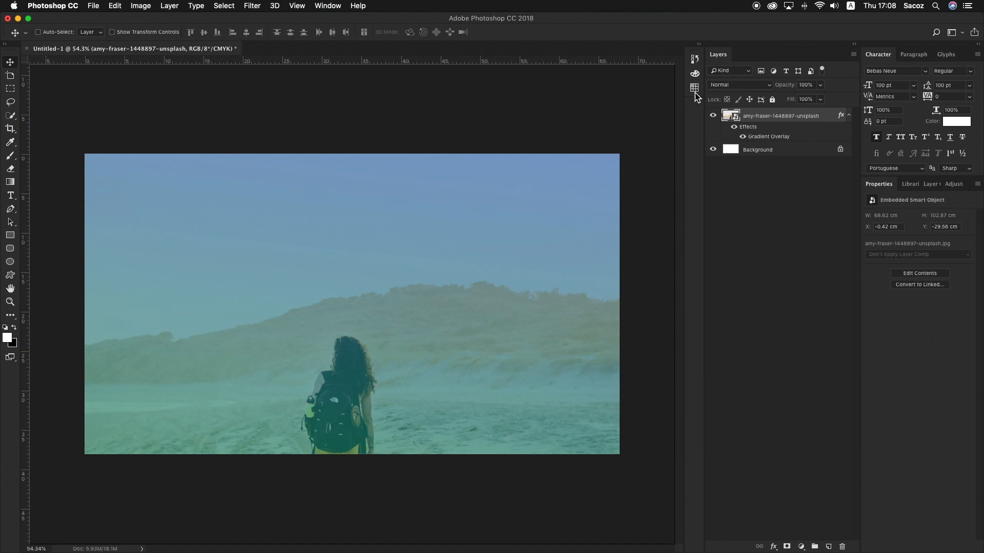
Hide the photo layer's Gradient Overlay and try scaling the photo down to about 21 × 31 cm
click(743, 136)
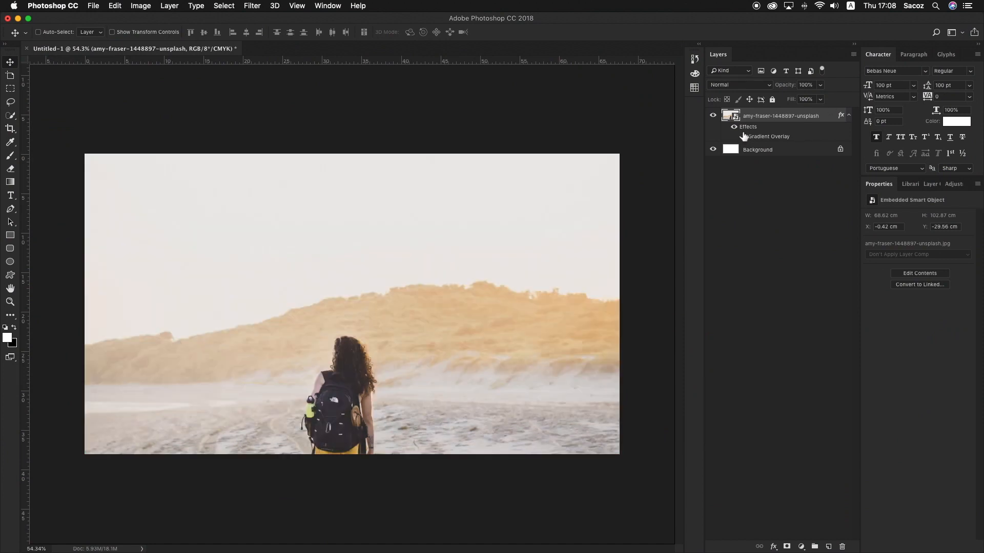
key(z)
drag(332, 217, 295, 190)
key(v)
key(super+t)
drag(519, 78, 355, 207)
key(Return)
key(z)
drag(414, 345, 329, 307)
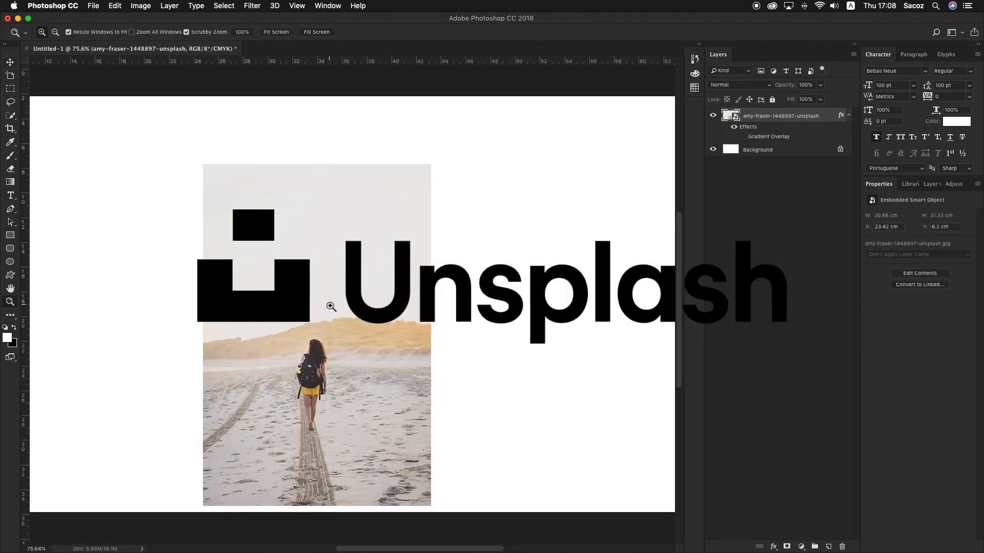
key(v)
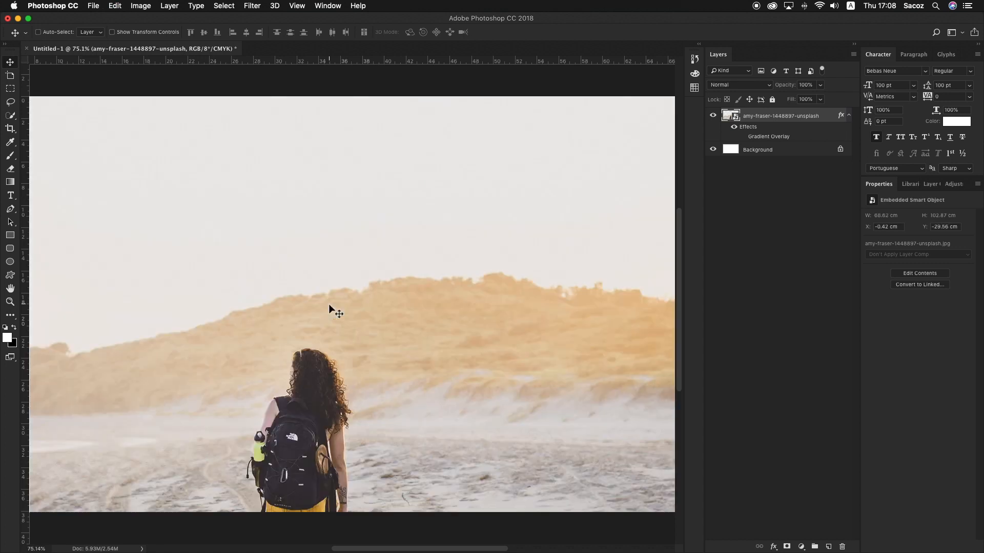
key(z)
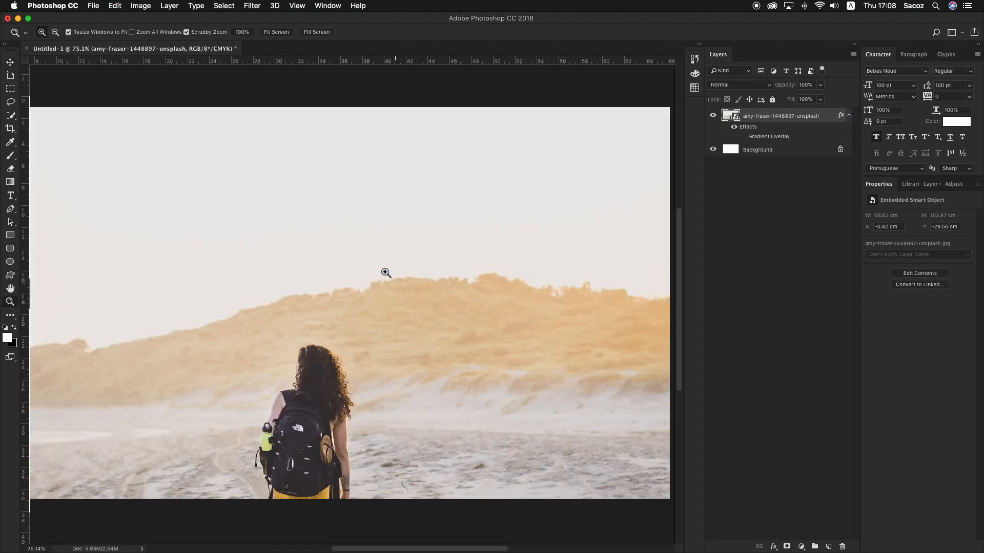
Enable Gradient Overlay in the photo layer's blending options and open its blue-to-green gradient for editing
alt+click(369, 248)
alt+click(369, 249)
key(v)
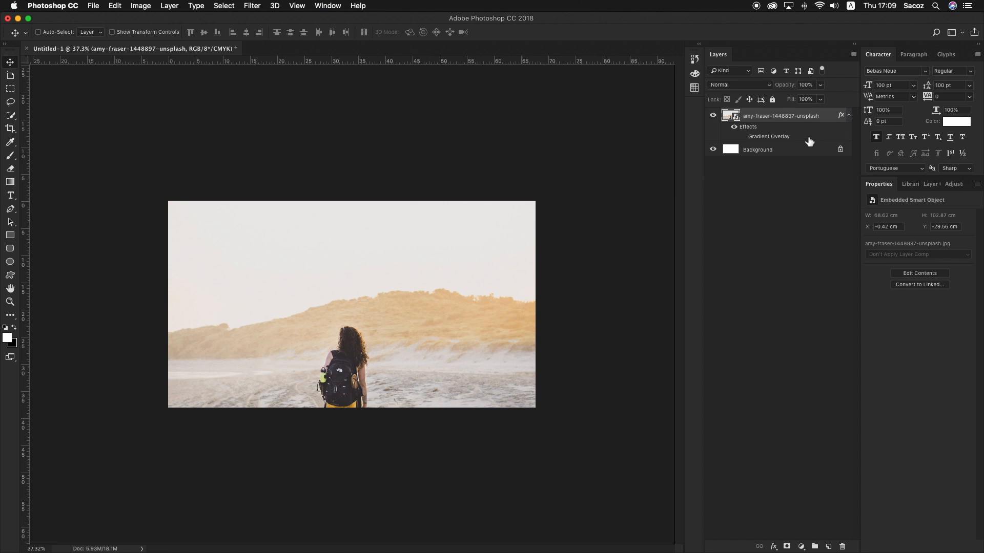
right_click(828, 115)
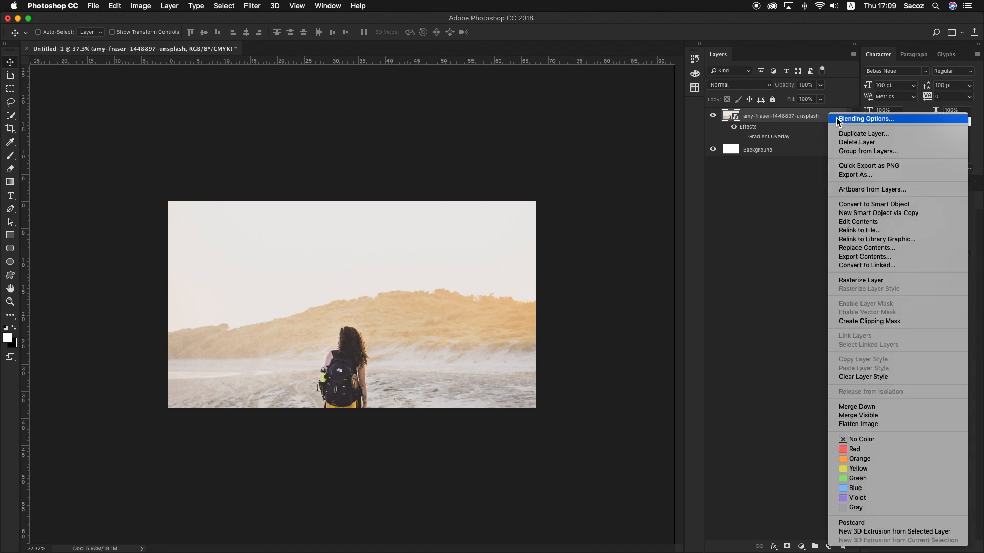
click(838, 120)
drag(694, 52, 712, 91)
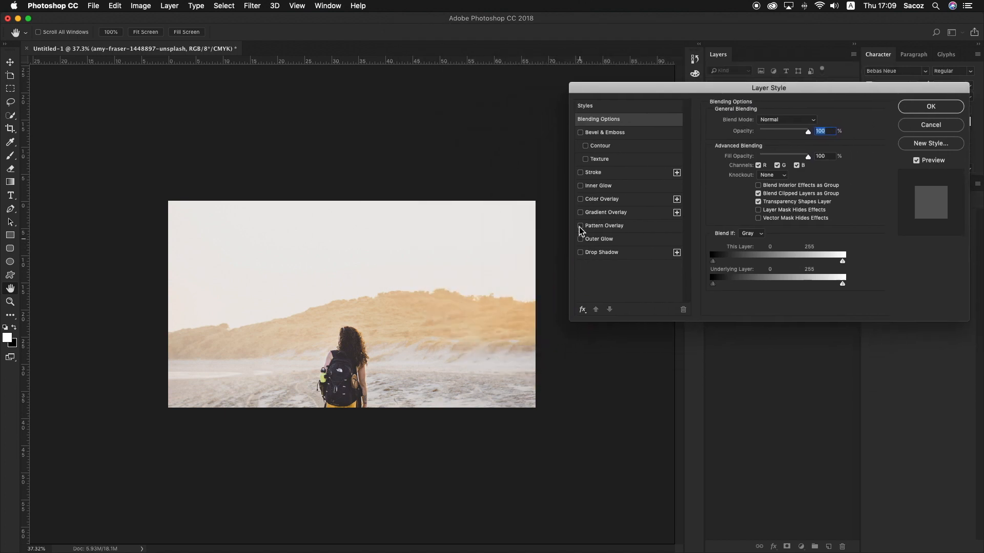
click(580, 212)
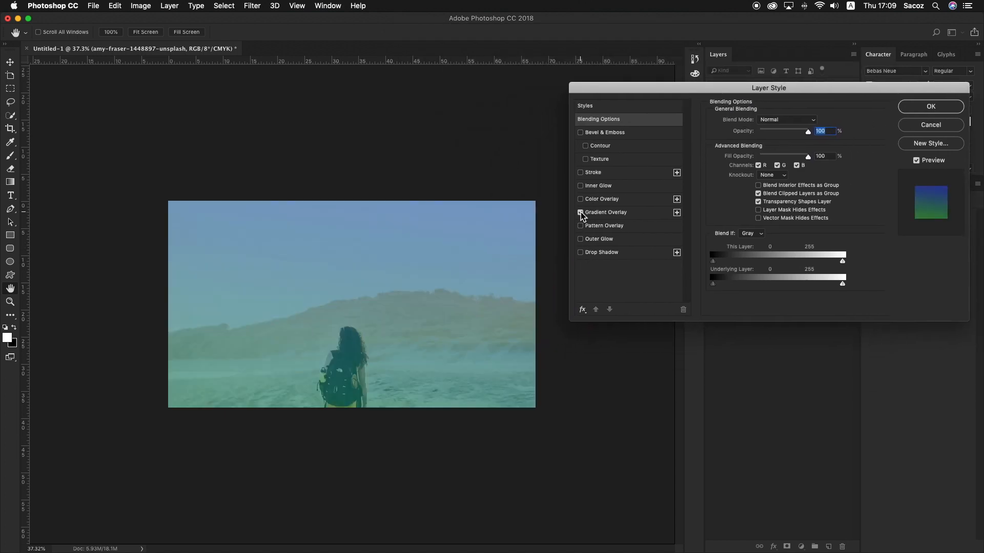
click(650, 218)
click(780, 142)
drag(762, 152, 752, 109)
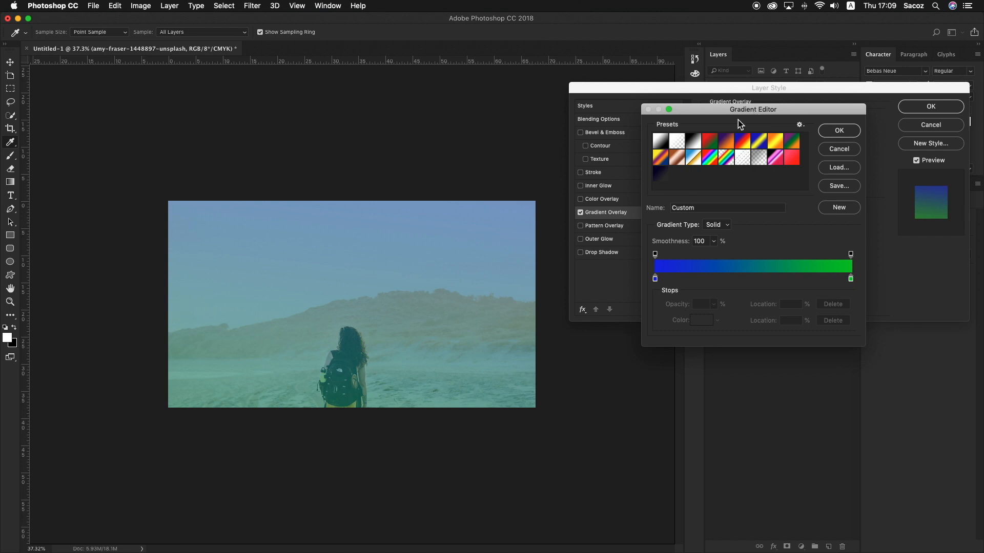
Try out several gradient presets on the photo, including Violet, Orange and Orange, Yellow, Orange, and discard the changes
click(729, 140)
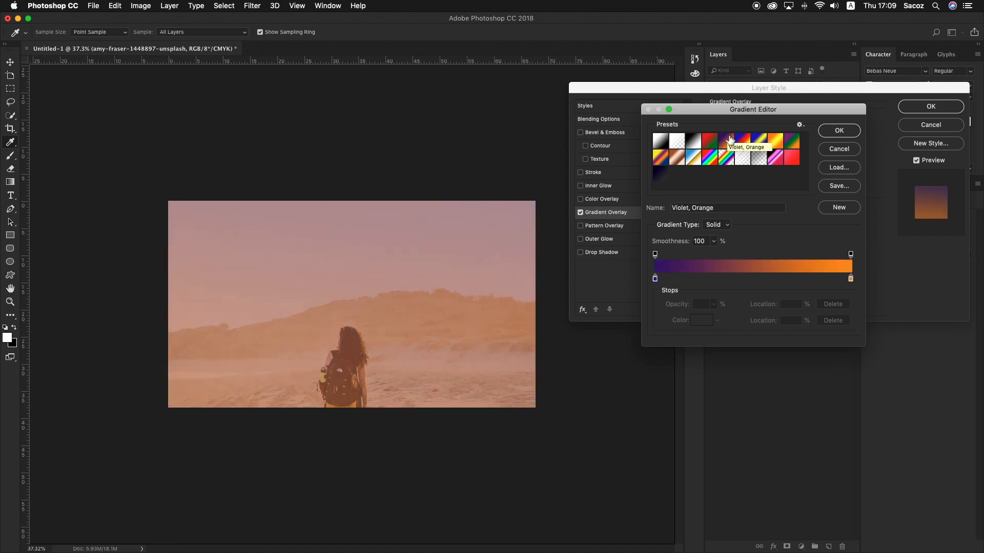
click(777, 160)
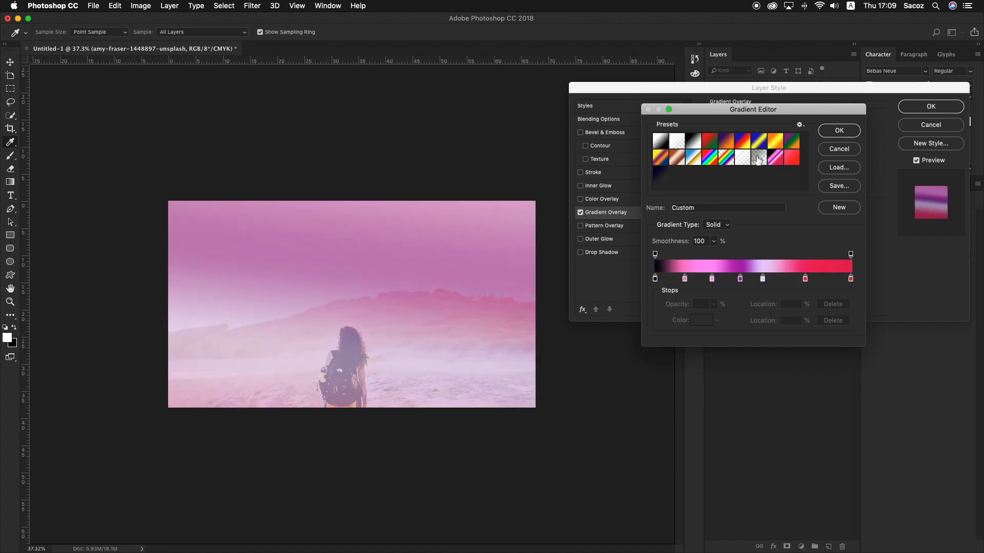
click(758, 160)
click(742, 160)
click(710, 160)
click(691, 160)
click(676, 158)
click(660, 158)
click(661, 140)
click(677, 140)
click(694, 142)
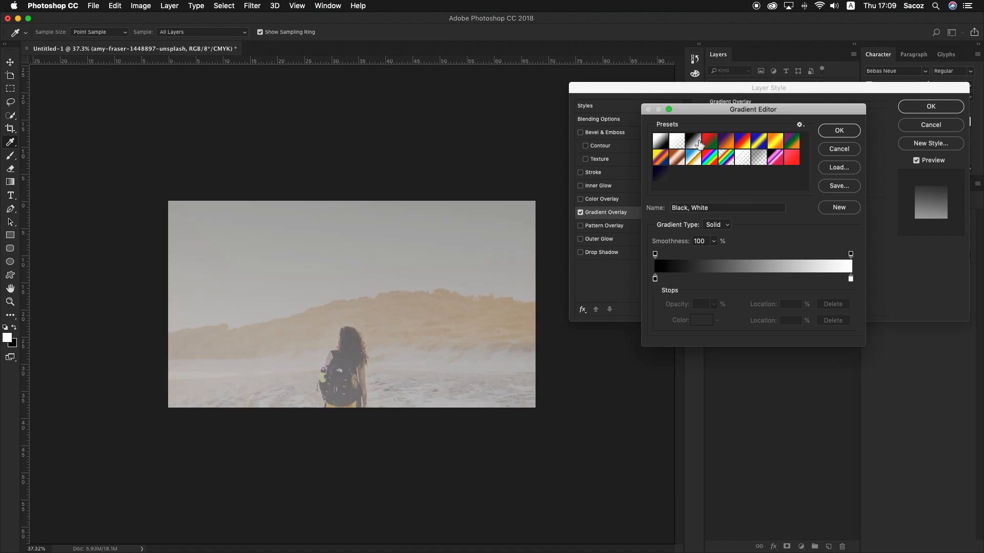
click(666, 145)
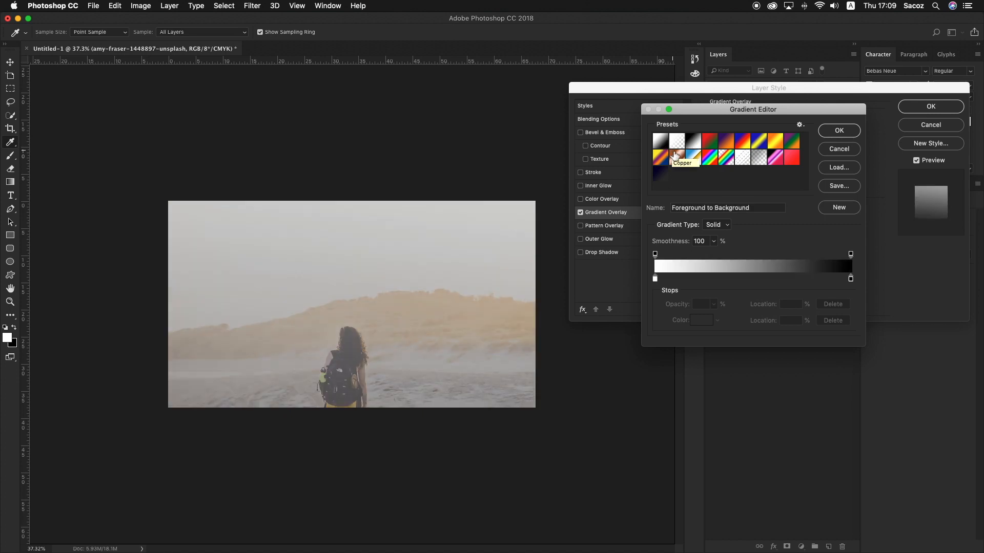
click(787, 143)
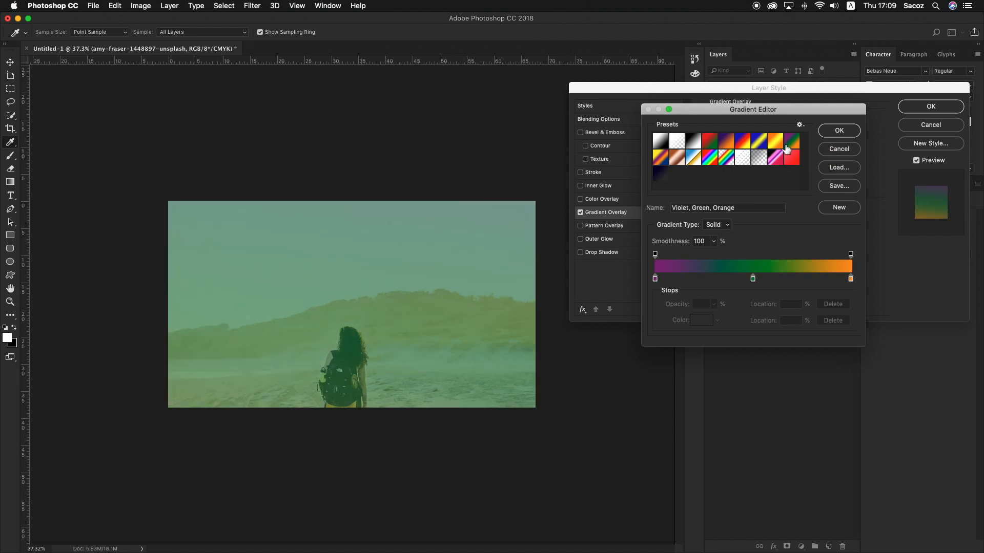
click(775, 145)
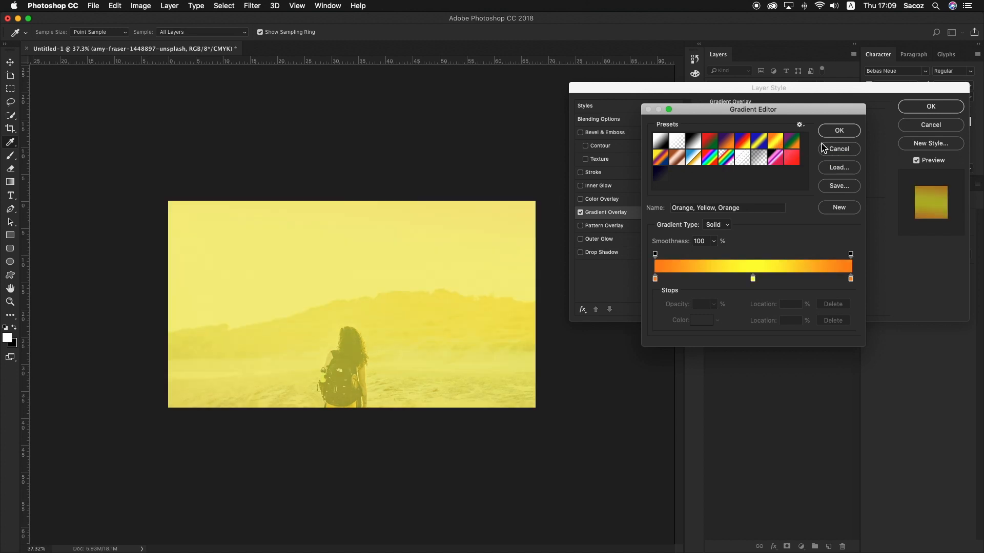
click(829, 146)
Reopen the overlay's gradient and inspect the colours of its blue start stop and green end stop
click(779, 143)
double_click(654, 278)
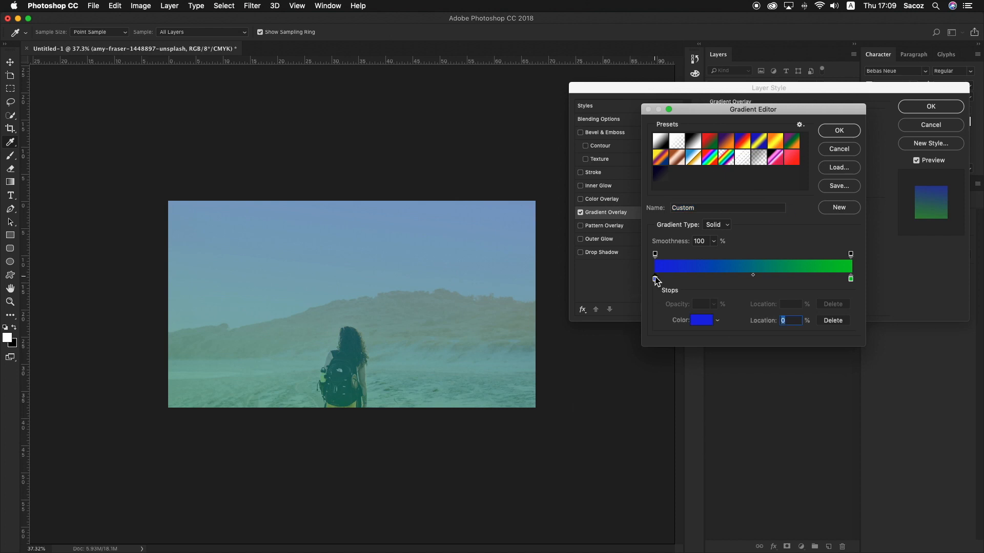
drag(684, 147, 654, 106)
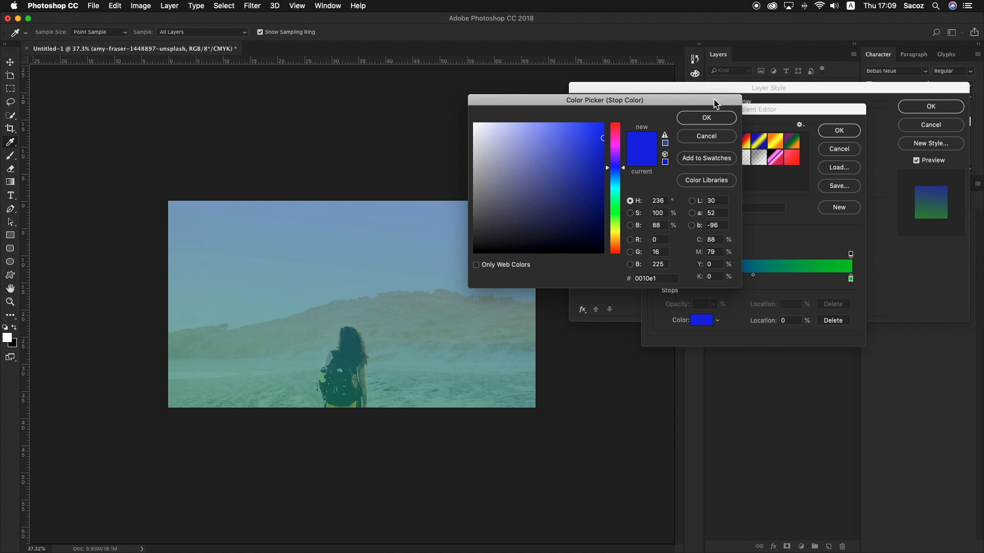
click(706, 117)
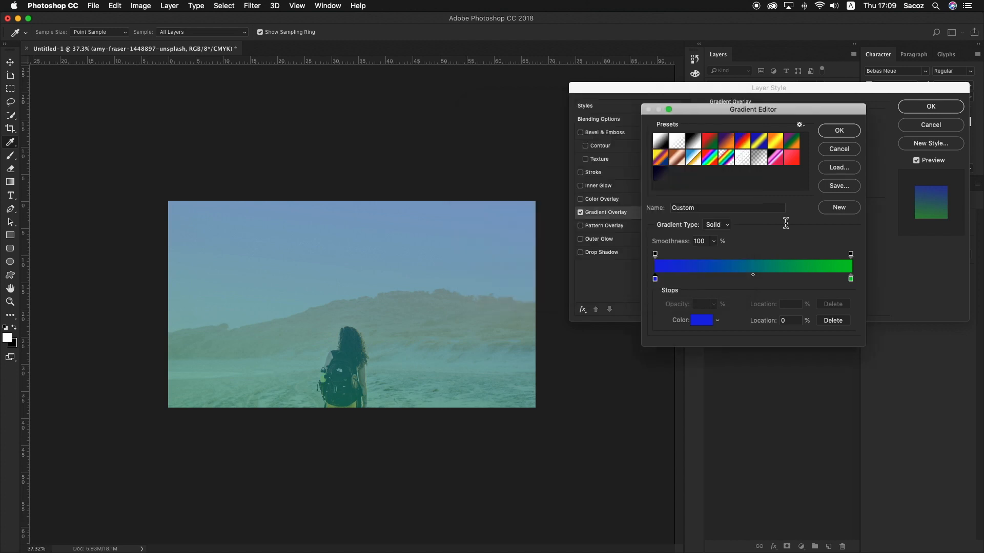
double_click(853, 280)
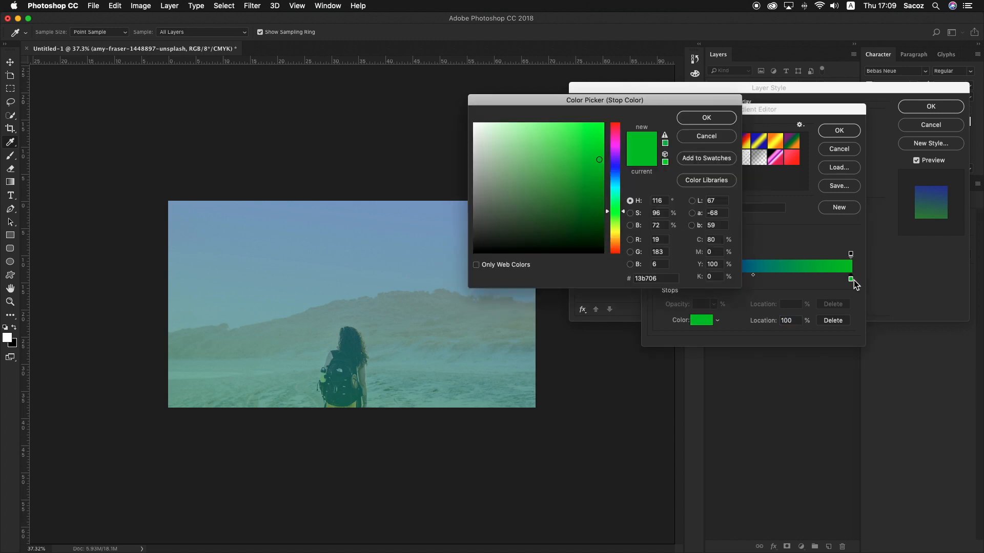
click(703, 118)
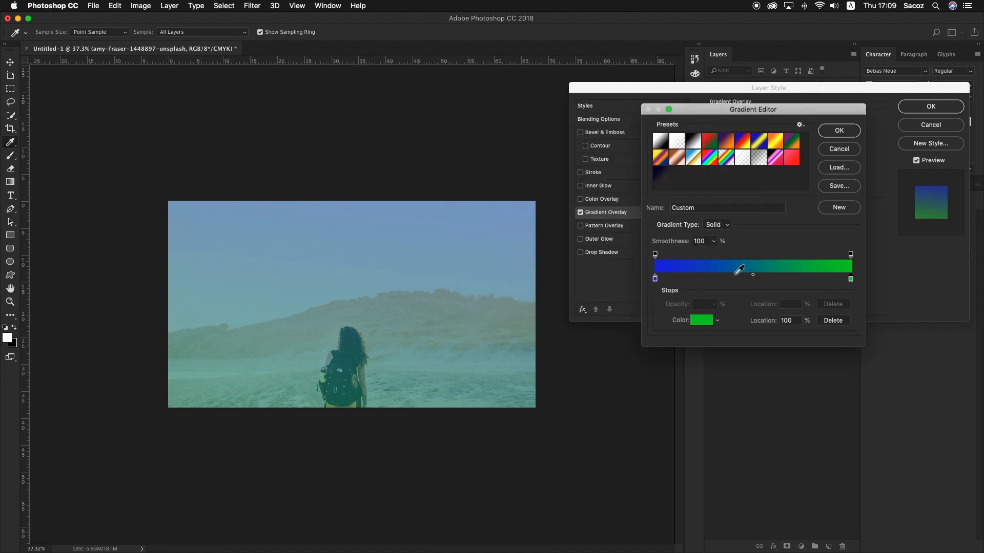
click(775, 269)
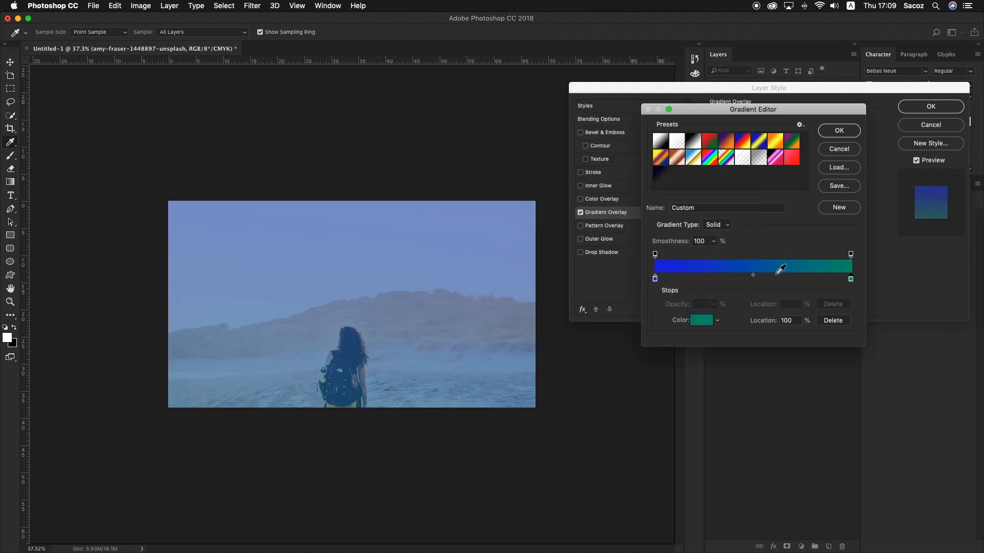
key(super+z)
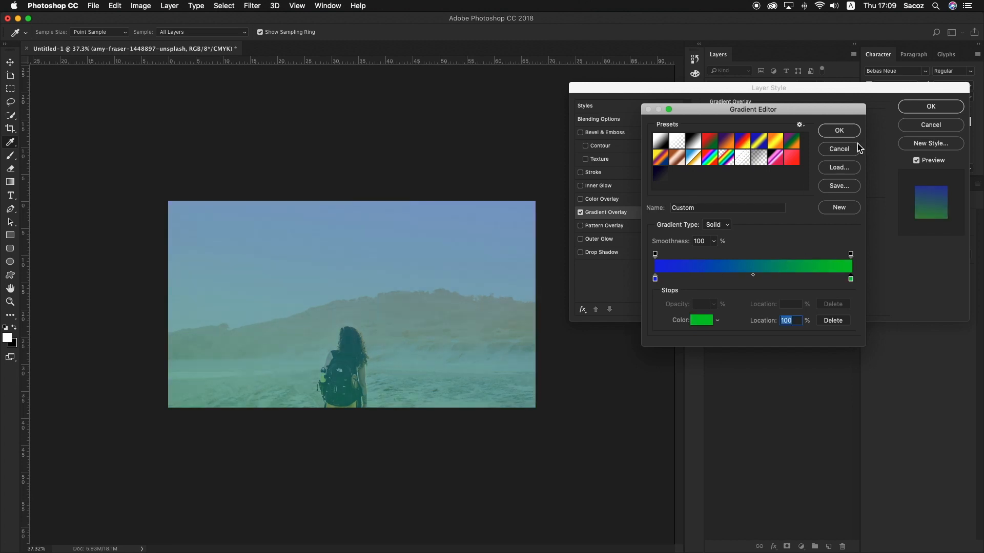
Save the blue-to-green gradient as a new preset and apply the Gradient Overlay to the photo layer
click(840, 208)
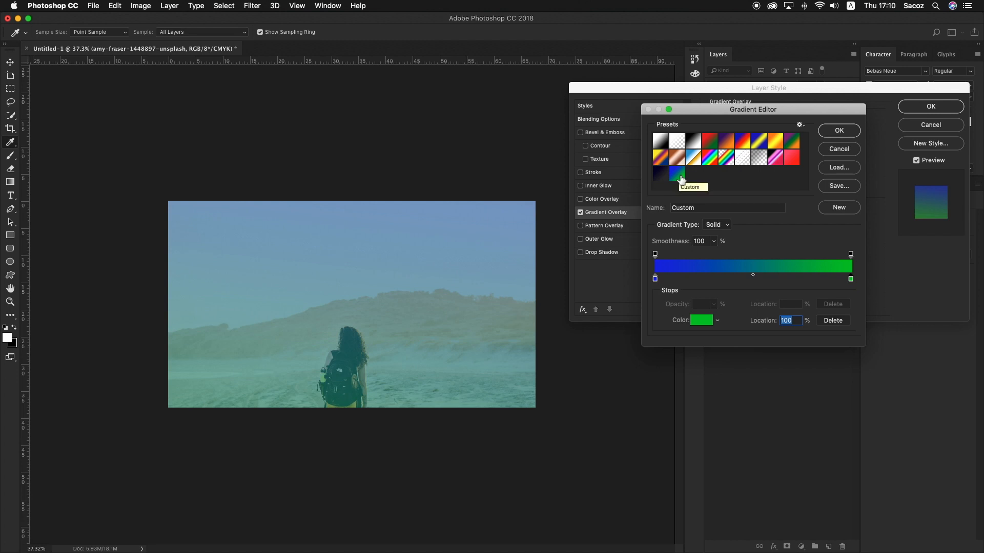
click(838, 130)
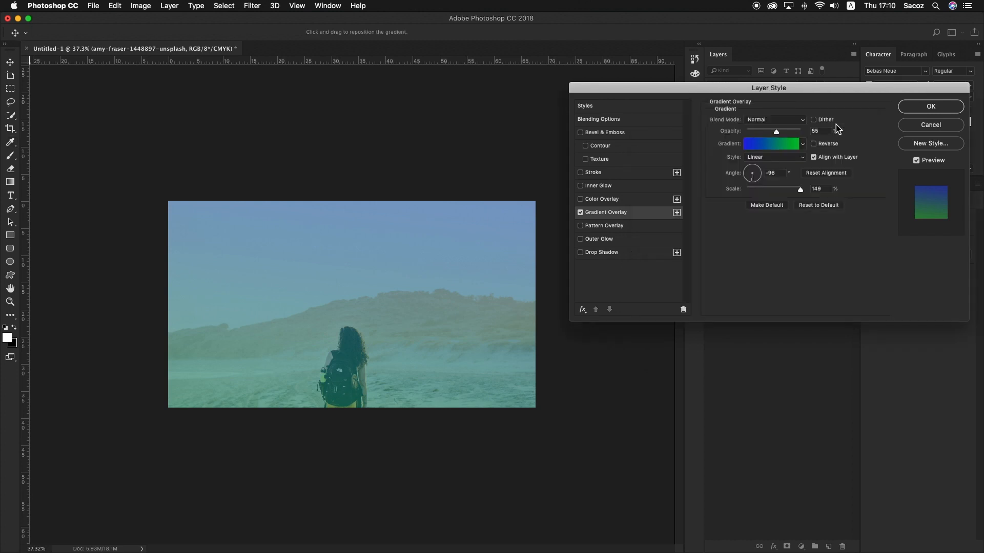
click(931, 107)
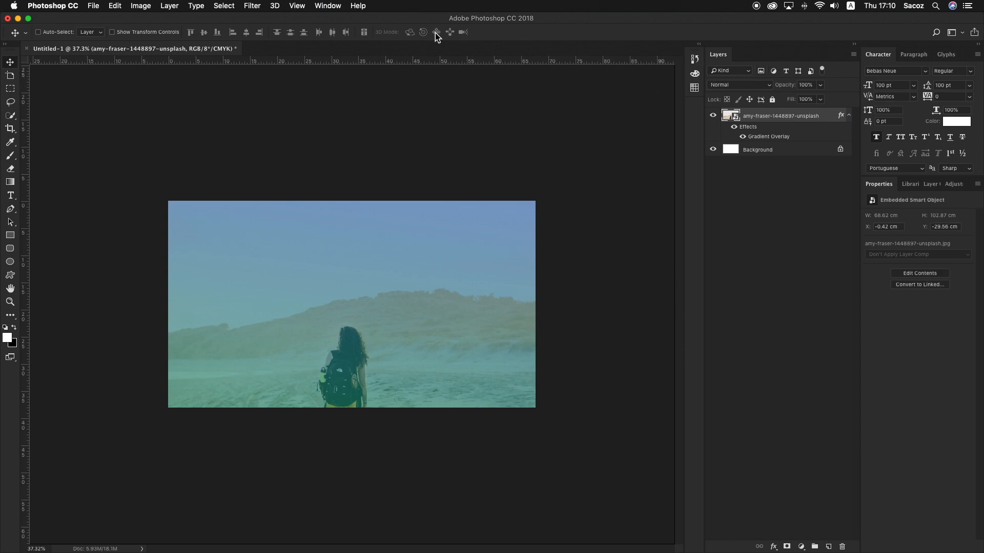
Minimise Photoshop and preview the original JPG photo and BG image.png on the desktop
click(18, 18)
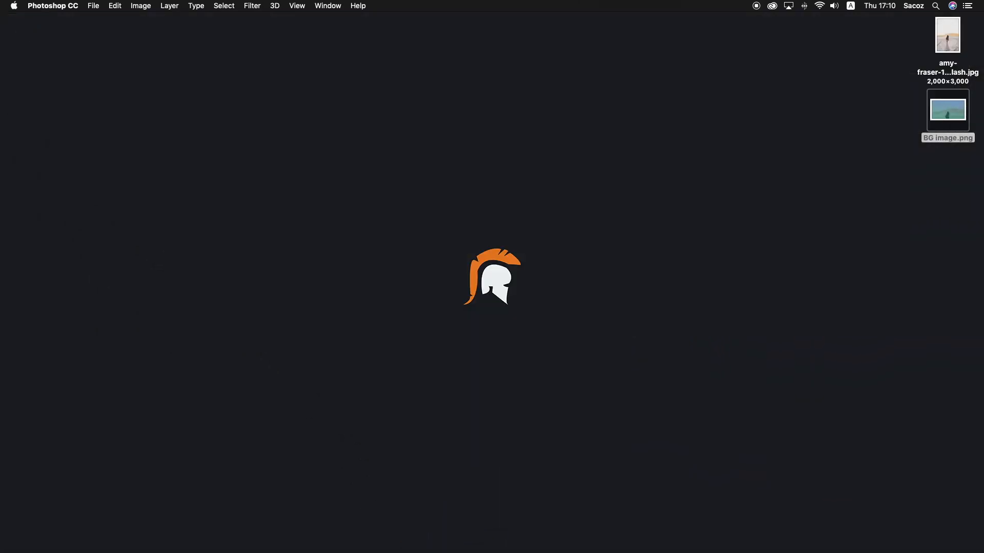
click(900, 134)
click(940, 54)
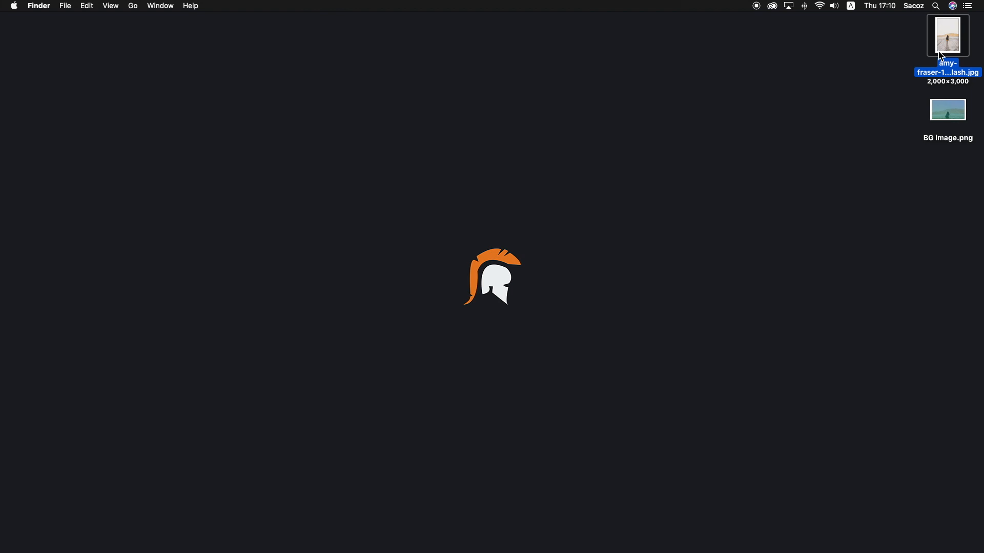
key(space)
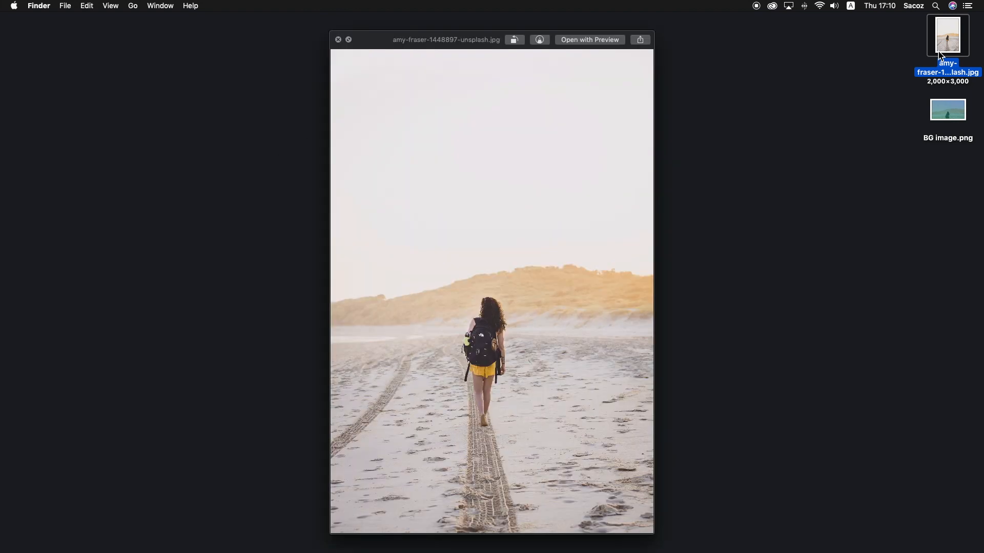
key(Down)
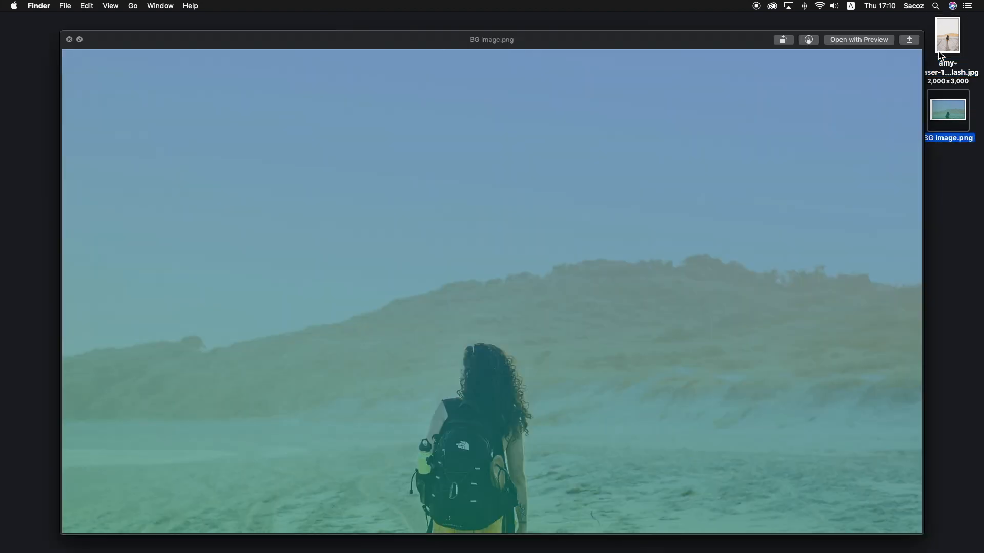
key(space)
Switch to Adobe XD and create a new document with a Web 1920 artboard
mouse_move(412, 551)
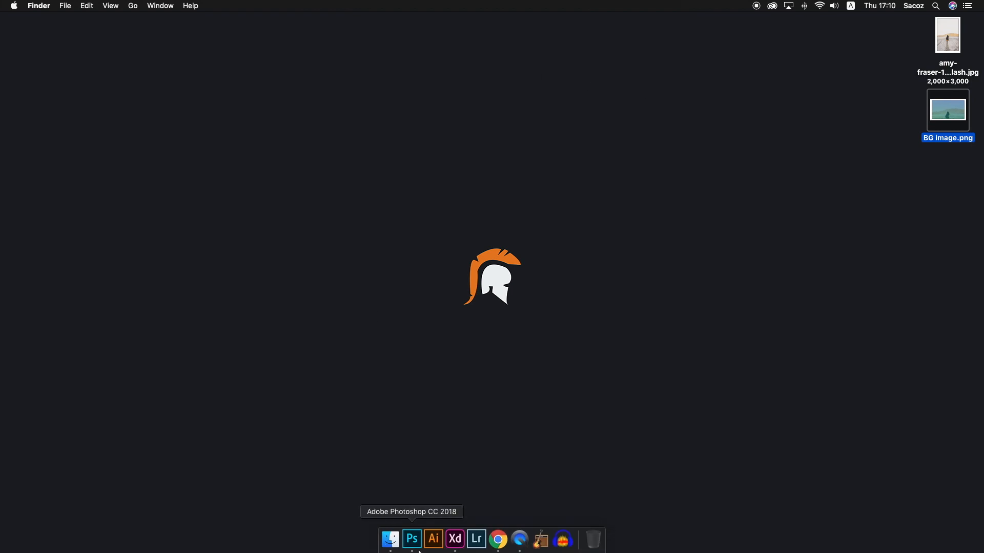
click(455, 541)
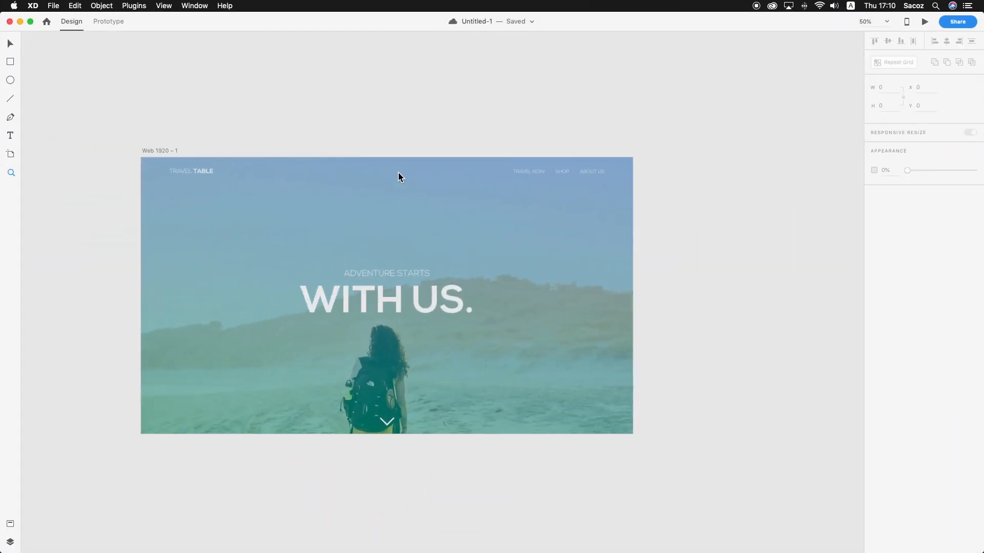
mouse_move(201, 28)
mouse_down()
mouse_move(196, 94)
mouse_move(221, 15)
mouse_move(203, 15)
mouse_up()
mouse_move(476, 545)
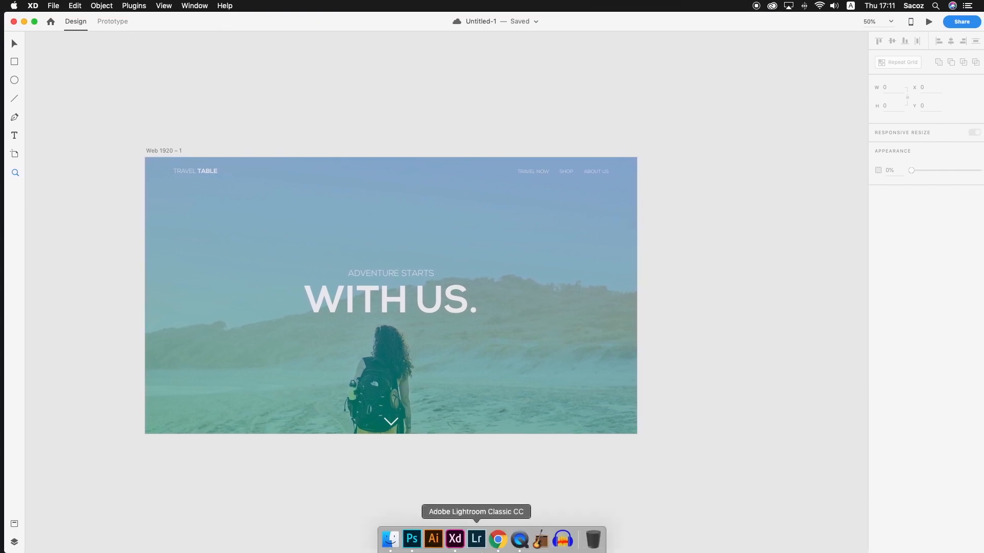
click(55, 6)
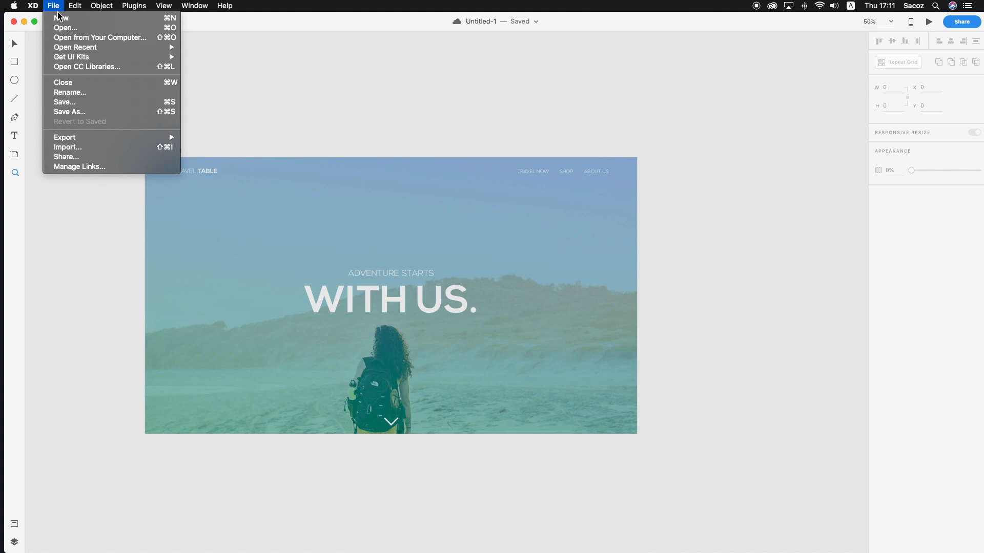
click(60, 20)
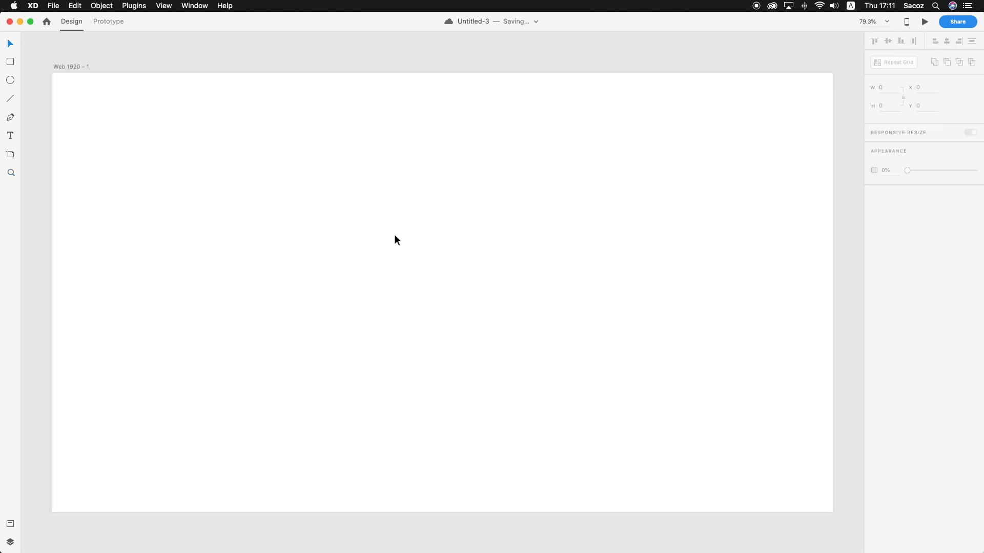
Bring the Untitled-1 document with the travel page design back to the front
drag(358, 28, 358, 6)
drag(619, 32, 566, 5)
click(980, 28)
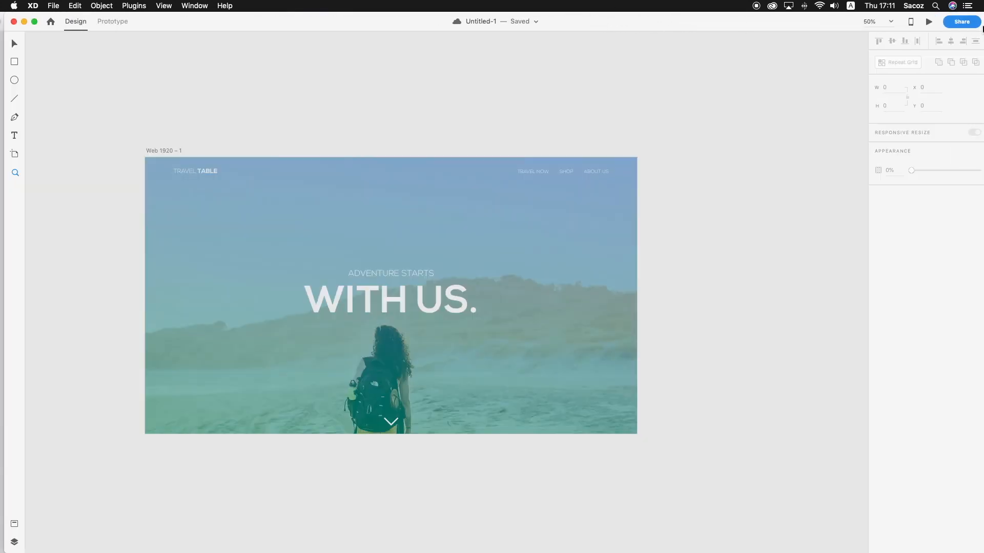
Place BG image.png from the desktop onto the Web 1920 artboard of Untitled-3 and close the preview window
drag(981, 29, 821, 28)
click(899, 26)
drag(977, 119, 45, 181)
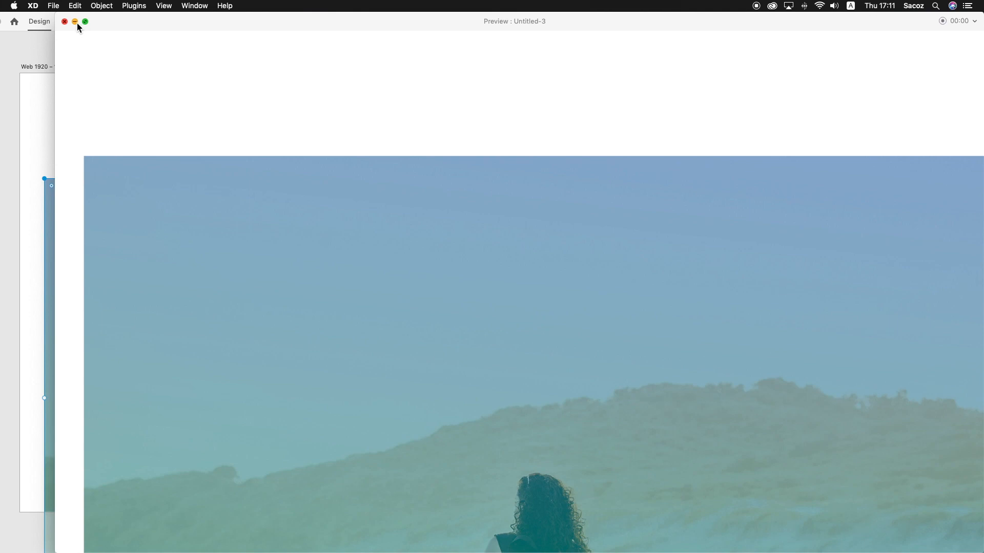
click(64, 22)
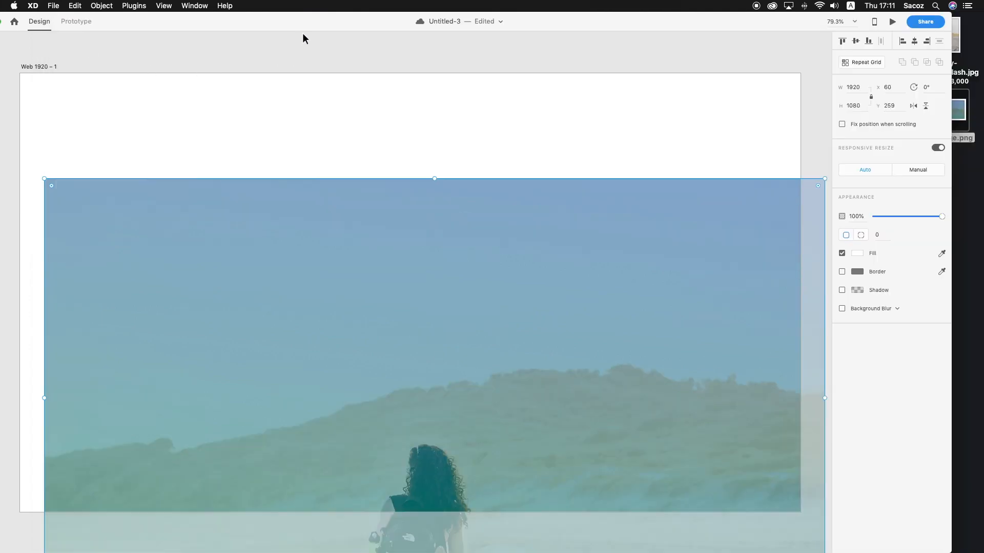
Align the placed photo to the artboard at X 0, Y 0 and save the document
drag(337, 250, 325, 164)
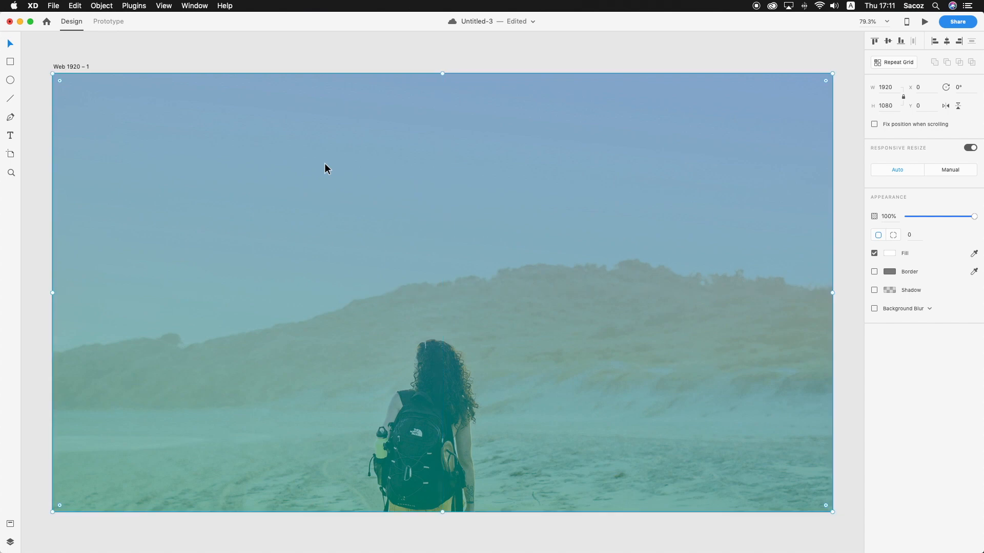
click(186, 65)
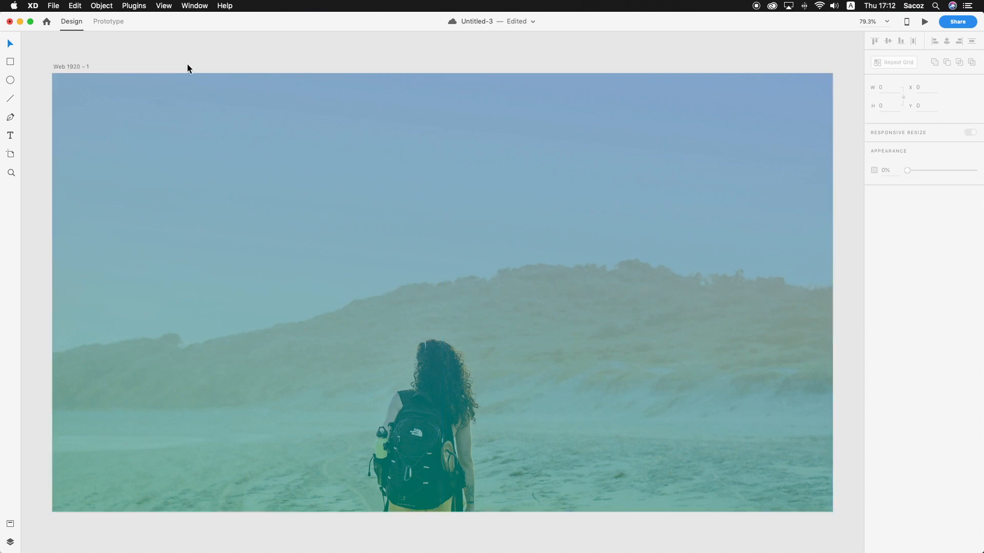
key(super+s)
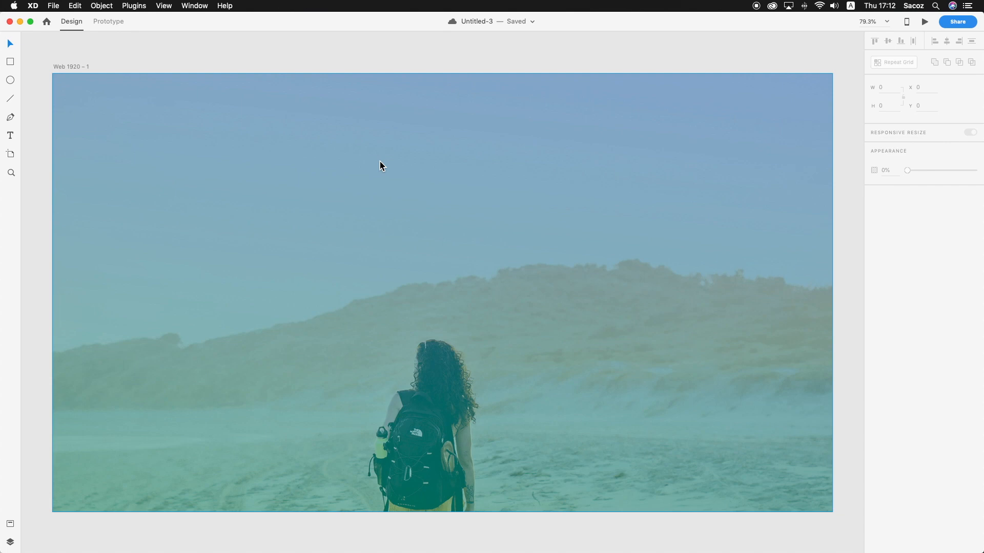
drag(215, 29, 334, 259)
double_click(334, 257)
drag(397, 223, 951, 523)
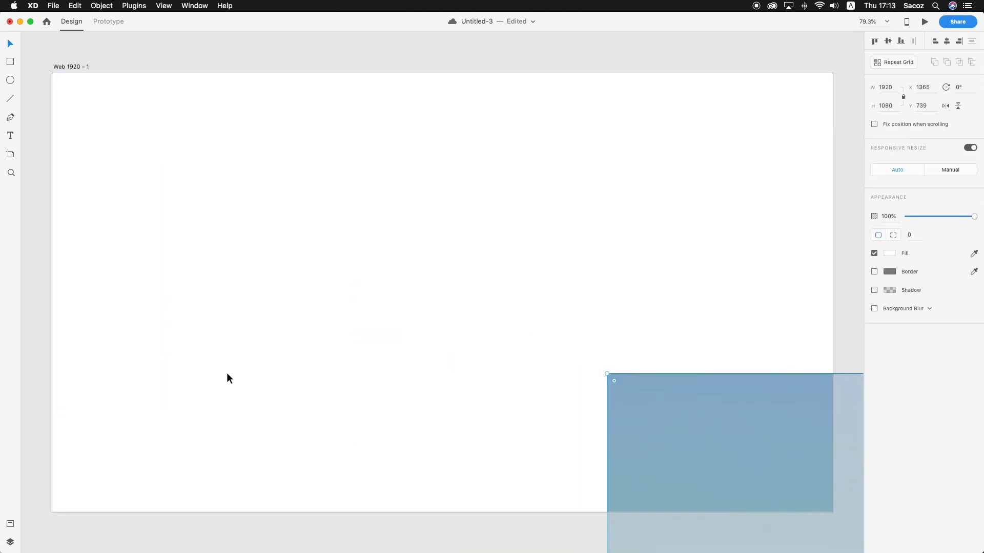
key(super+z)
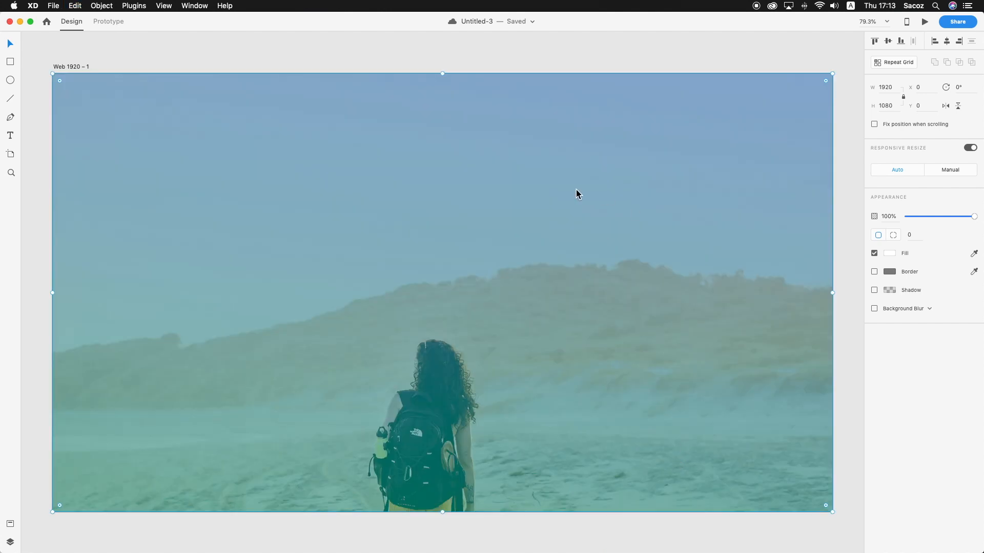
Lock the background photo in place and save the document
right_click(485, 234)
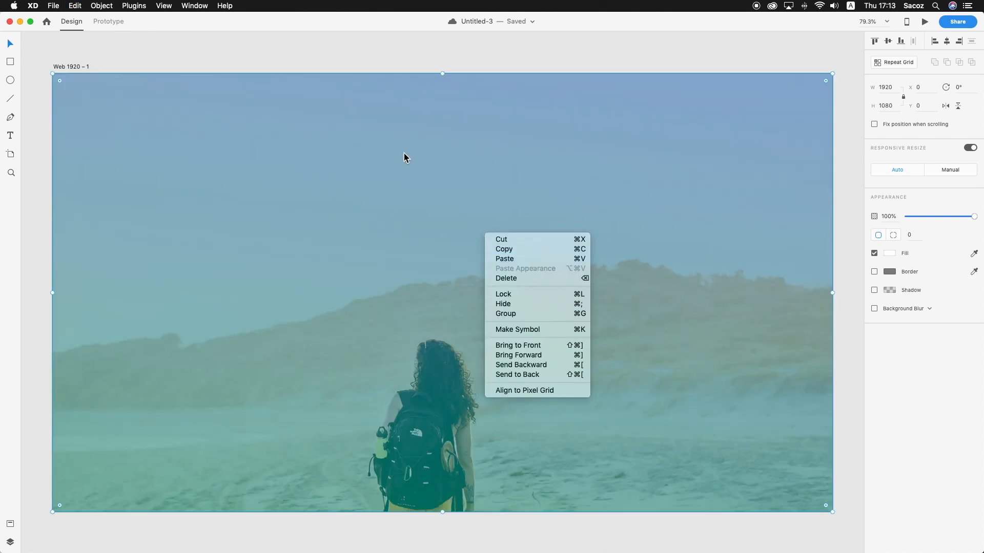
click(548, 60)
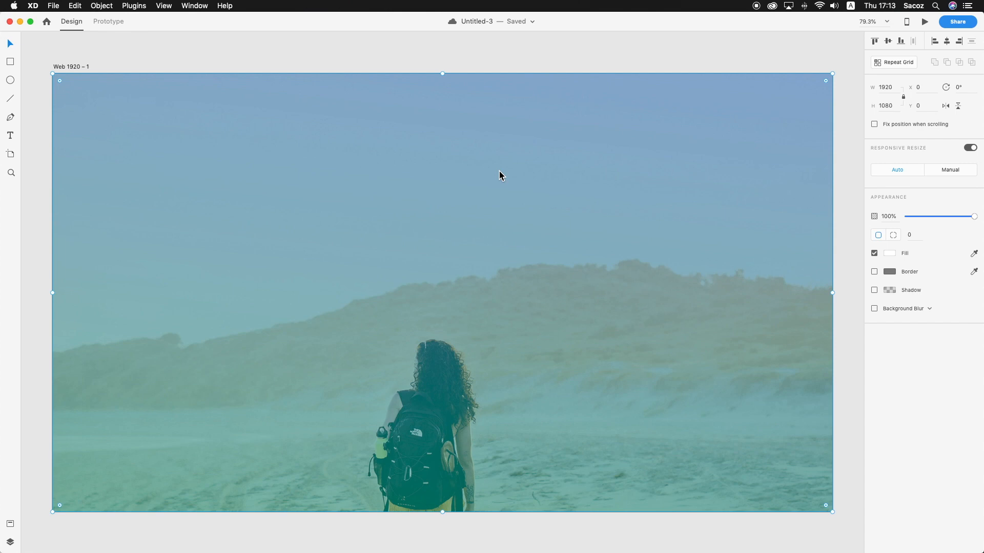
key(super+l)
click(441, 42)
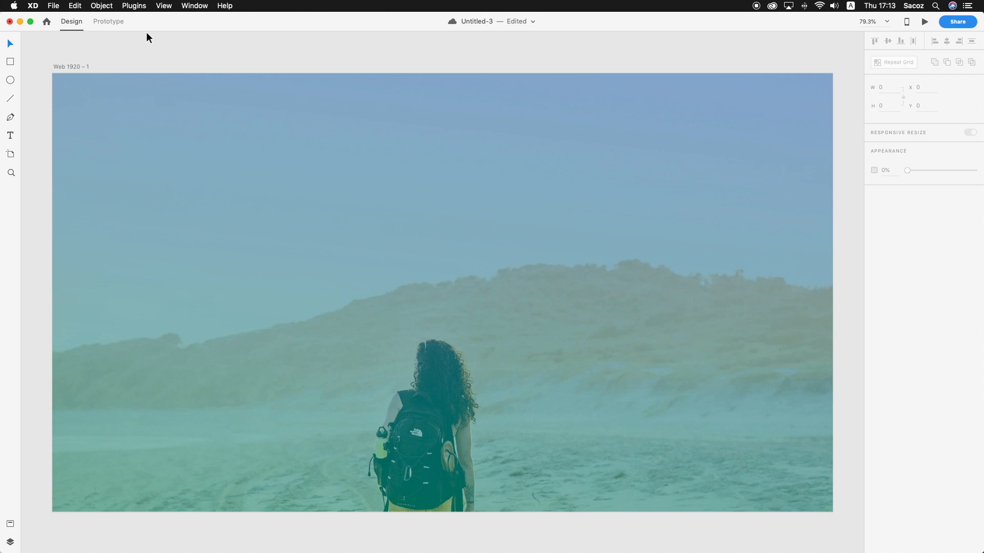
key(super+s)
Add the text "ADVENTURE STARTS" in the sky area above the woman, correcting the misspelled first word
scroll(156, 45, up, 1)
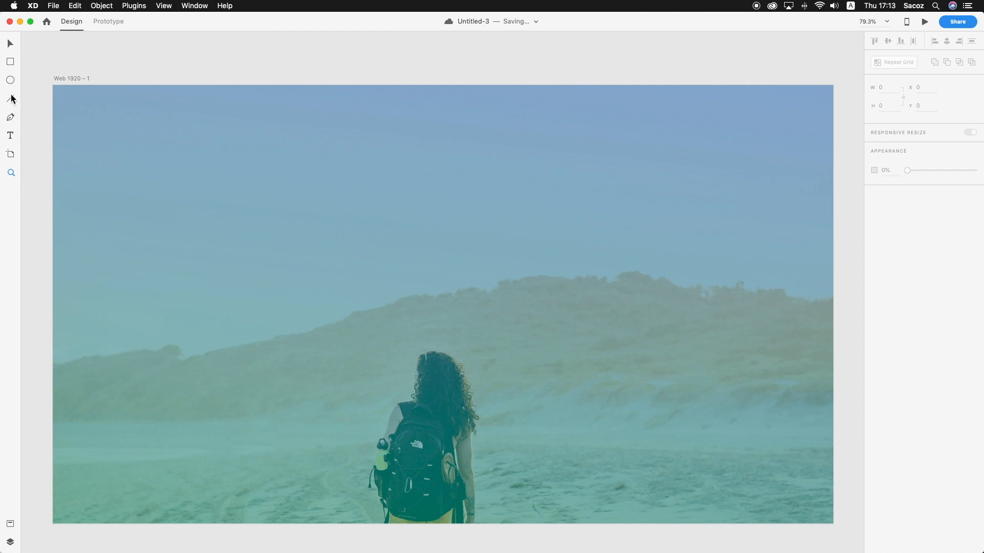
click(10, 44)
scroll(276, 140, down, 1)
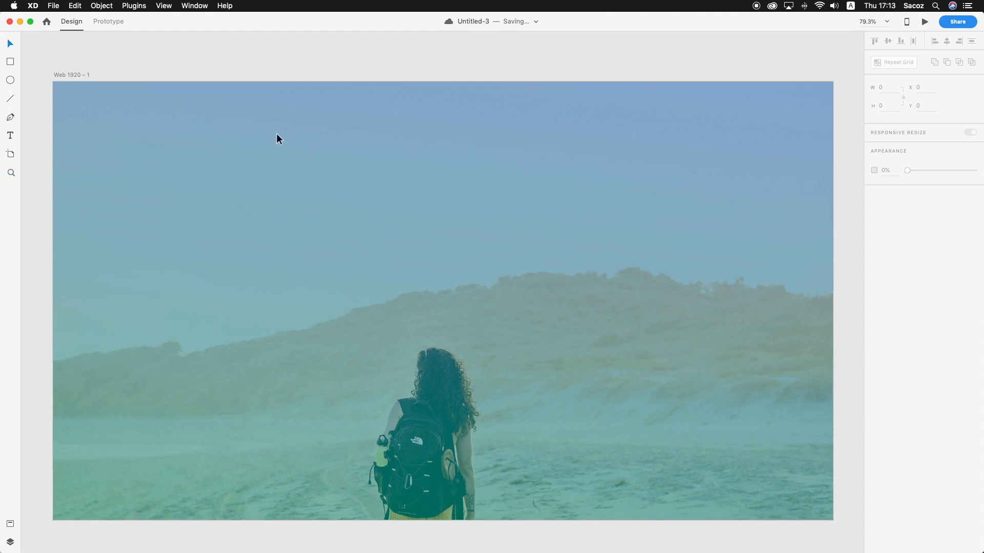
scroll(277, 139, down, 1)
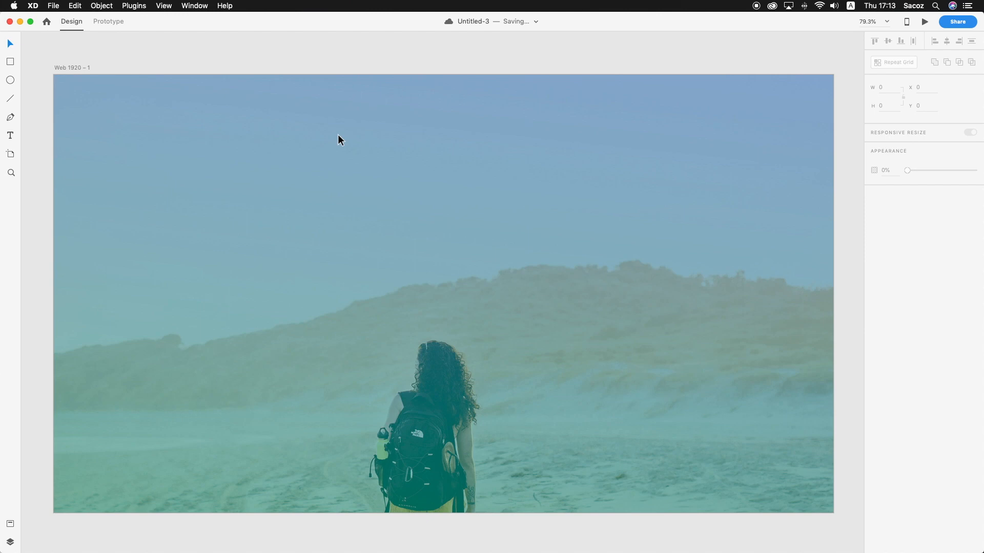
key(t)
click(409, 202)
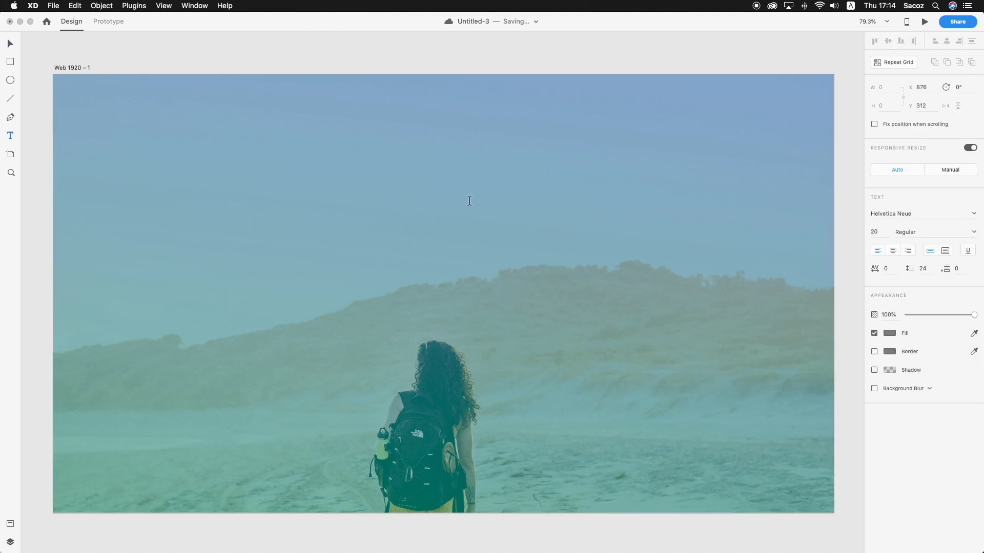
text(ADVENUTRE STARTS)
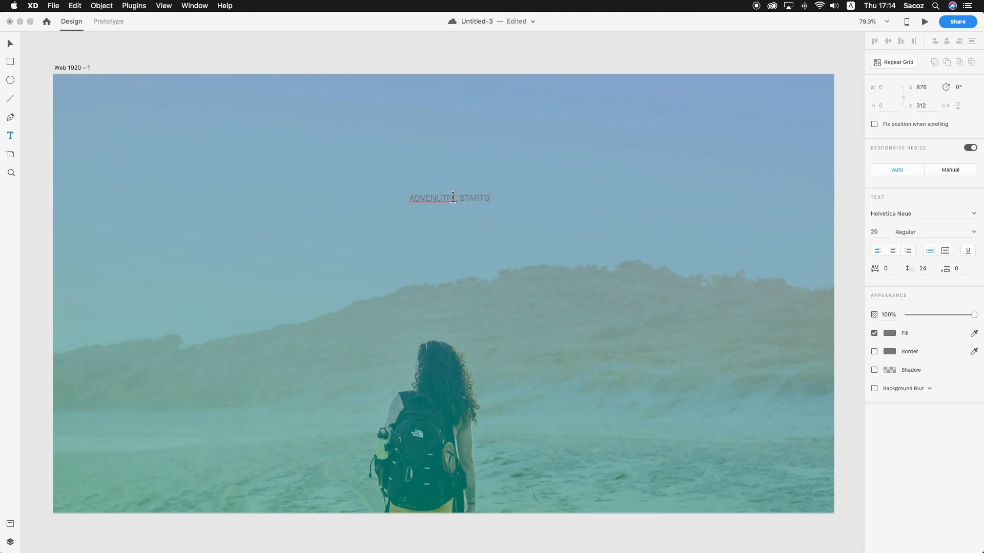
right_click(448, 200)
click(491, 202)
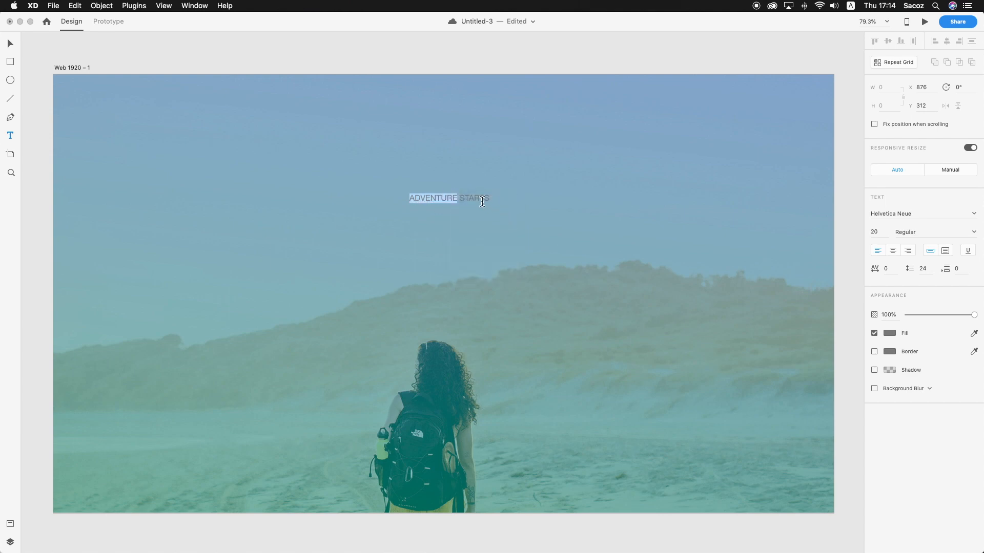
key(Escape)
Enlarge the "ADVENTURE STARTS" text to size 32 and centre it horizontally on the artboard at X 803, Y 400
drag(449, 204, 469, 244)
click(542, 192)
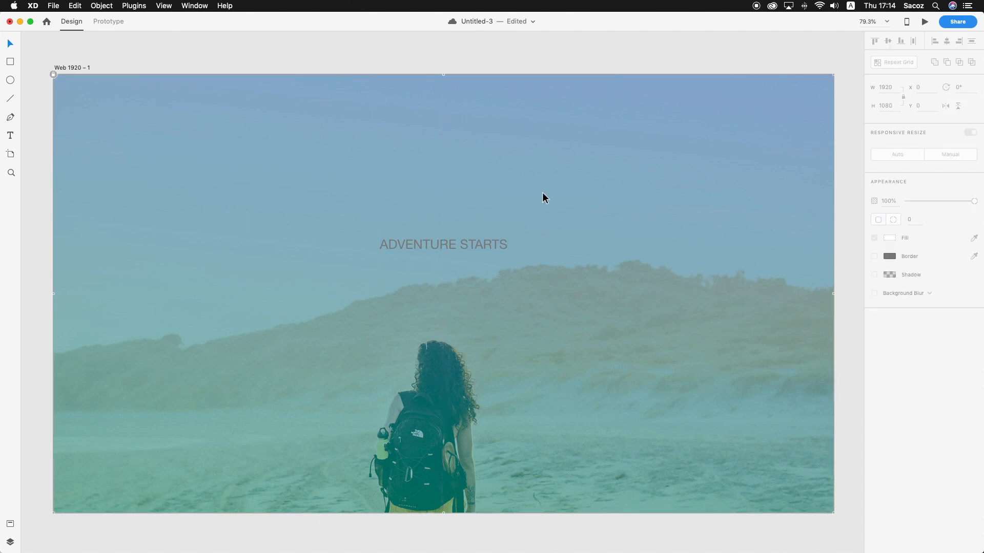
Set the fill of the "ADVENTURE STARTS" text to a very light grey
click(458, 247)
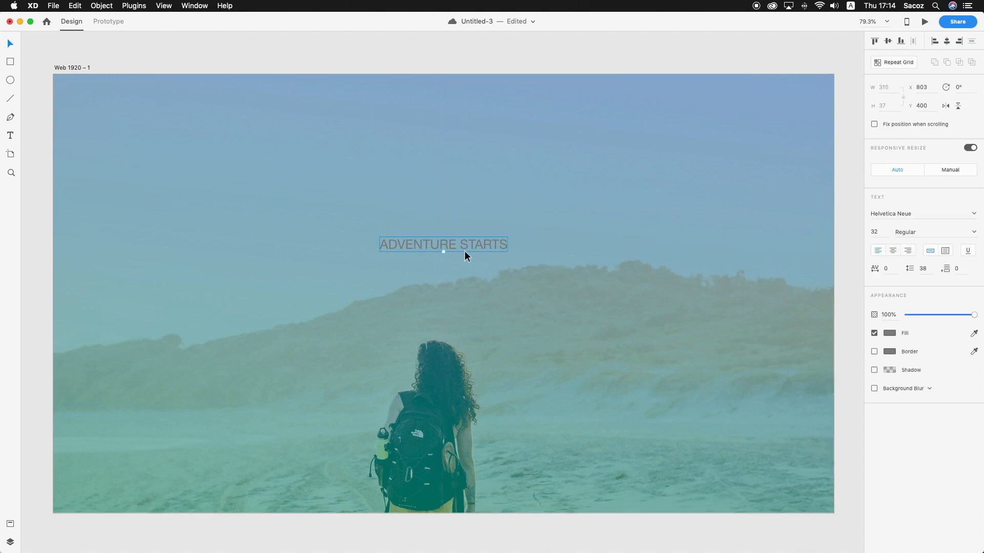
click(890, 334)
drag(786, 321, 767, 287)
click(917, 296)
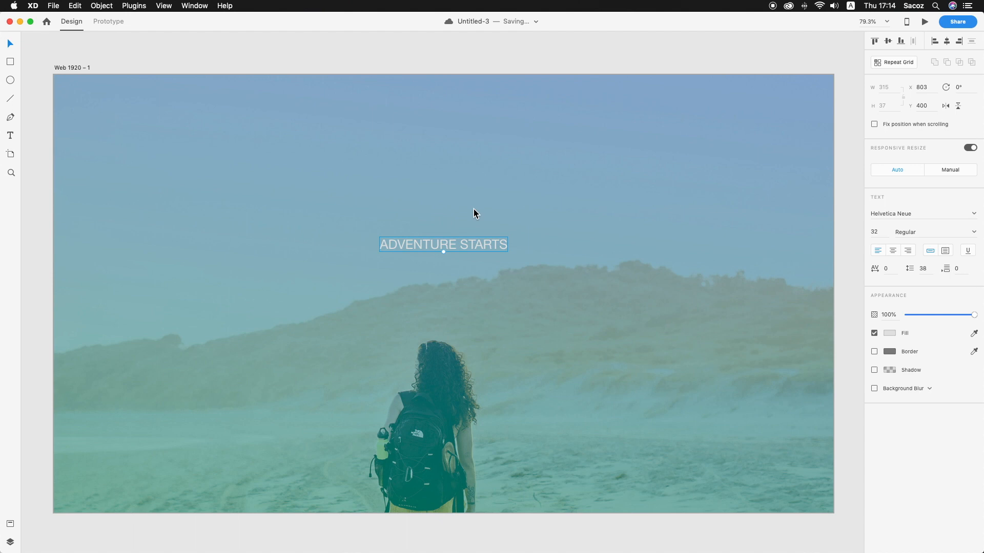
click(890, 334)
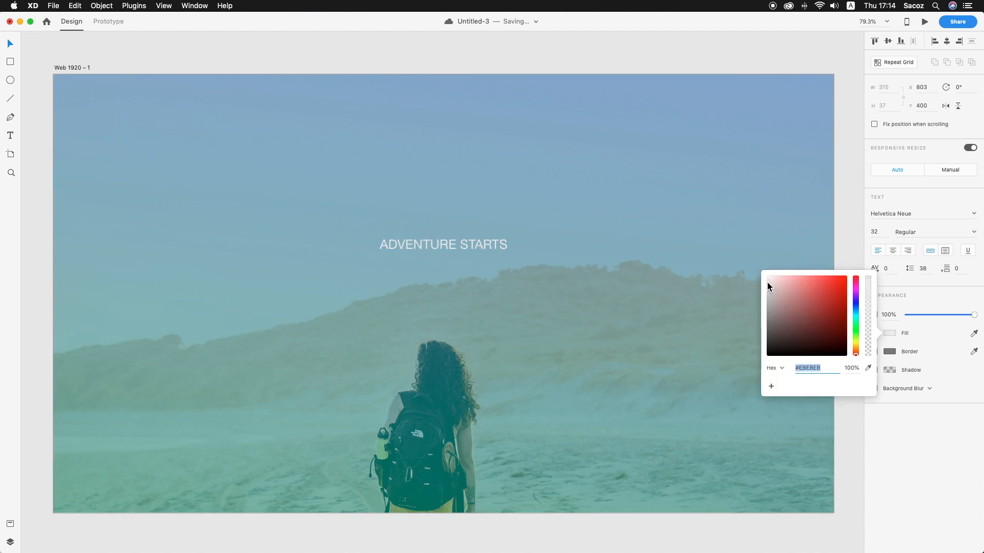
click(949, 215)
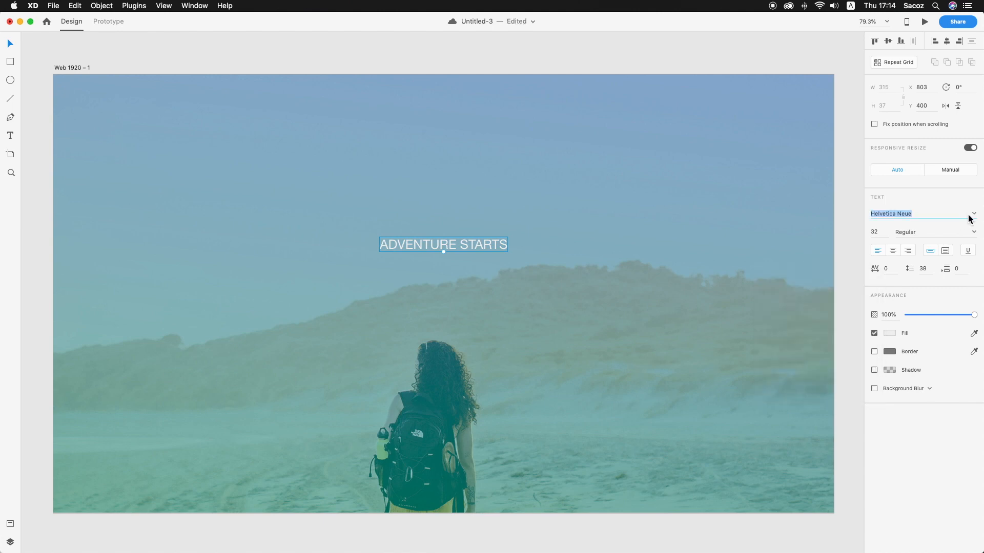
key(Tab)
text(ne)
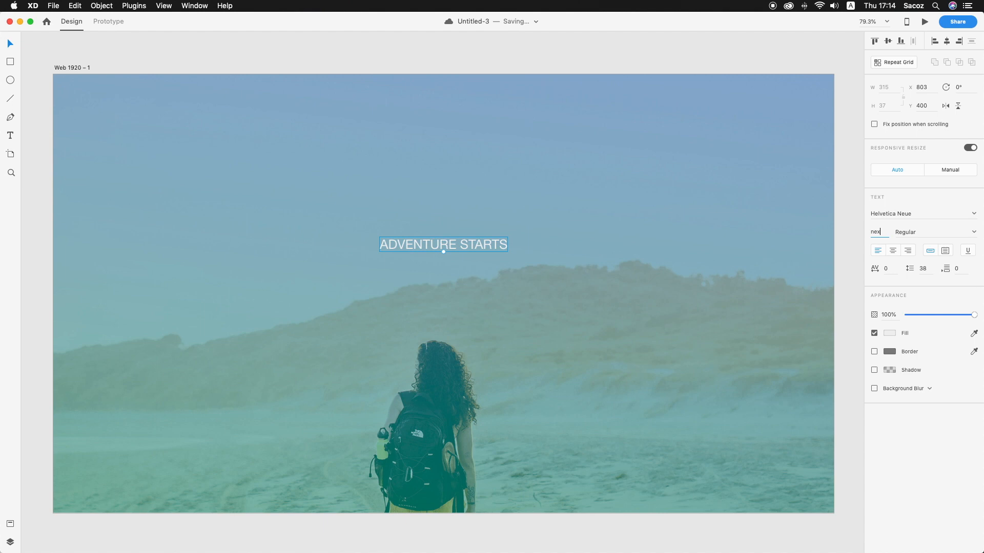
key(BackSpace)
key(BackSpace)
key(BackSpace)
Set the font of the "ADVENTURE STARTS" text to Nexa Light
double_click(940, 216)
key(super+a)
text(Nexa)
key(Return)
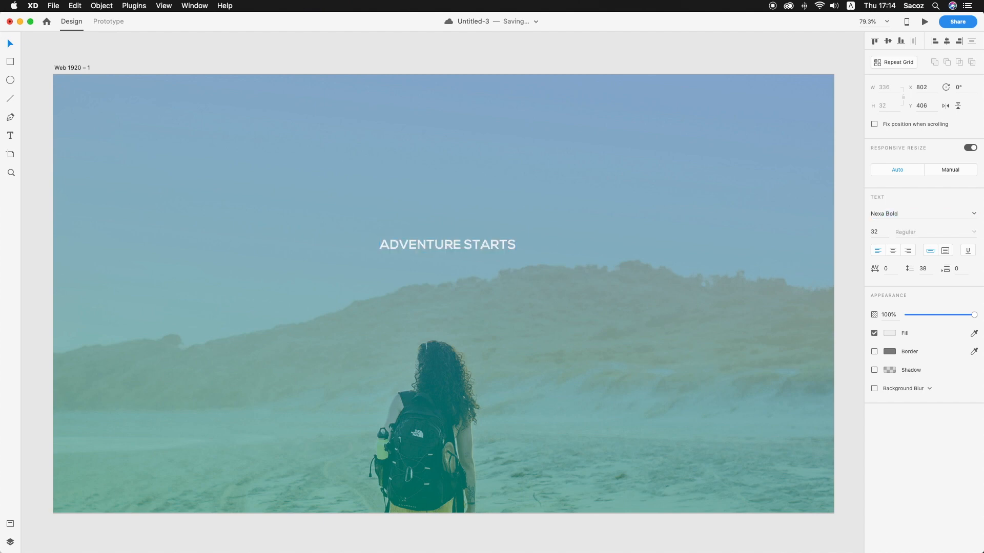
click(936, 214)
click(937, 213)
key(BackSpace)
key(BackSpace)
key(BackSpace)
key(BackSpace)
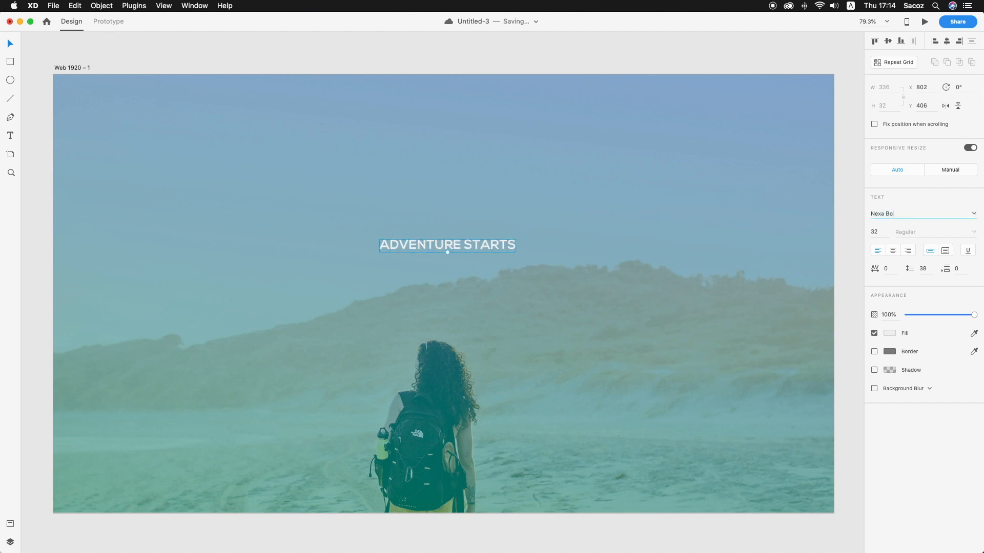
text(Light)
key(Return)
Re-centre the "ADVENTURE STARTS" text horizontally at X 798 and save the document
drag(490, 240, 485, 239)
click(544, 237)
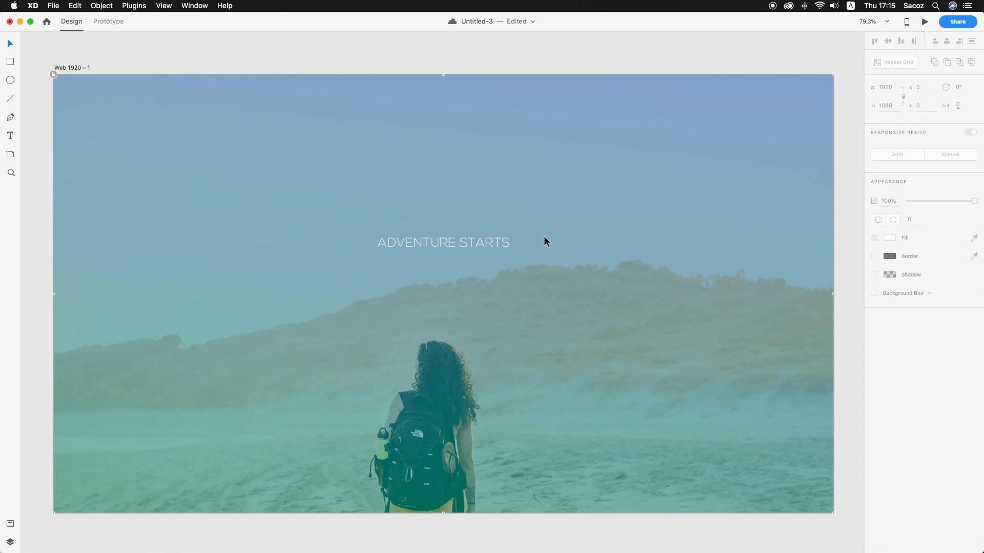
key(super+s)
Duplicate the "ADVENTURE STARTS" text directly below at Y 524 and change the copy to "WITH US."
alt+drag(482, 245, 487, 296)
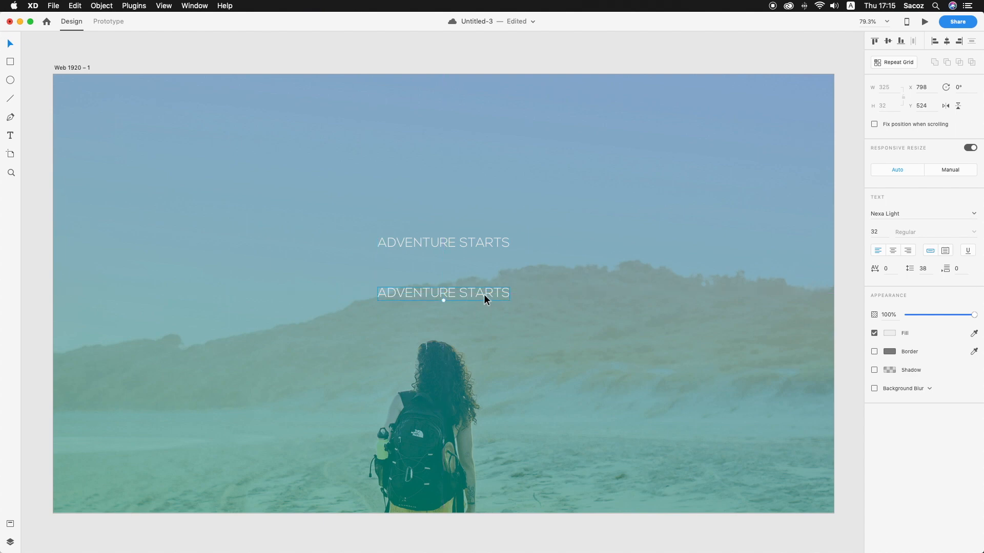
double_click(485, 294)
text(WITH US.)
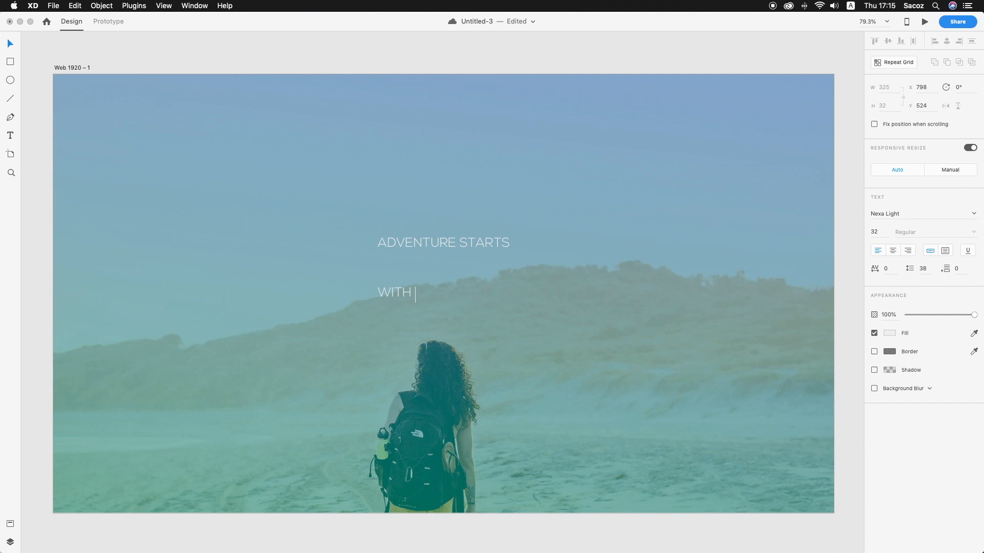
click(10, 44)
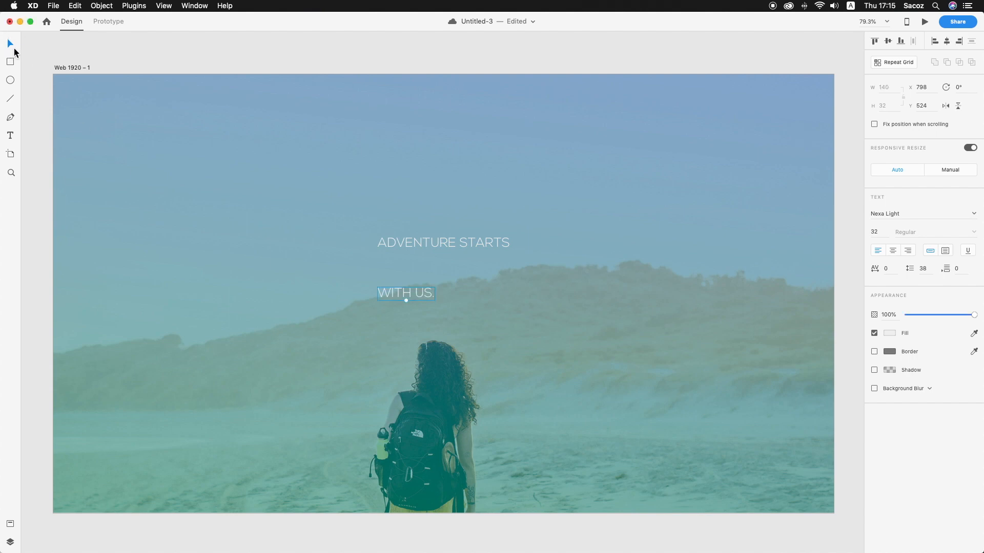
Enlarge "WITH US." to size 117, centred on the artboard, and move "ADVENTURE STARTS" down close above it
drag(418, 292, 460, 296)
drag(459, 245, 459, 257)
click(481, 235)
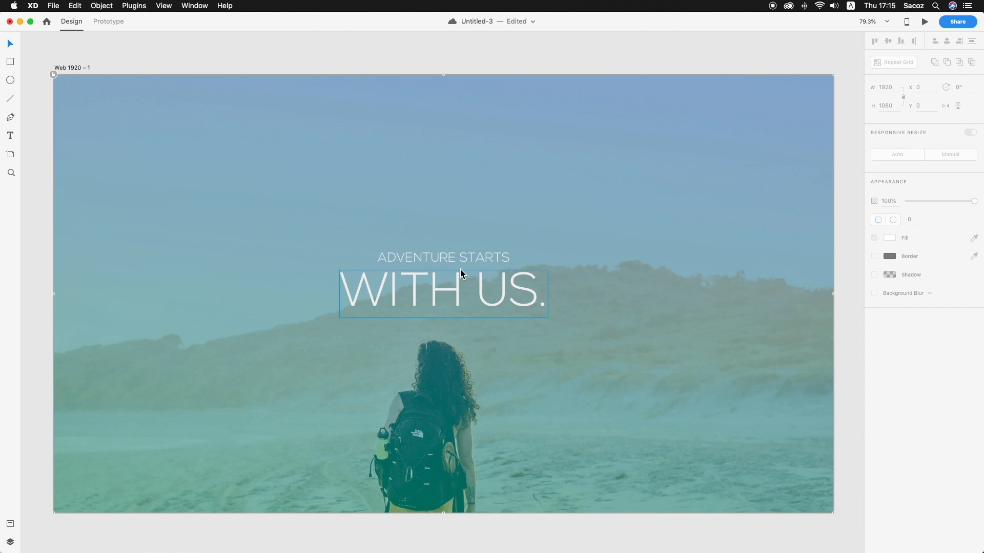
Set the font of the "WITH US." text to Nexa Bold
double_click(443, 284)
click(913, 211)
click(913, 212)
key(BackSpace)
key(BackSpace)
key(BackSpace)
key(BackSpace)
key(BackSpace)
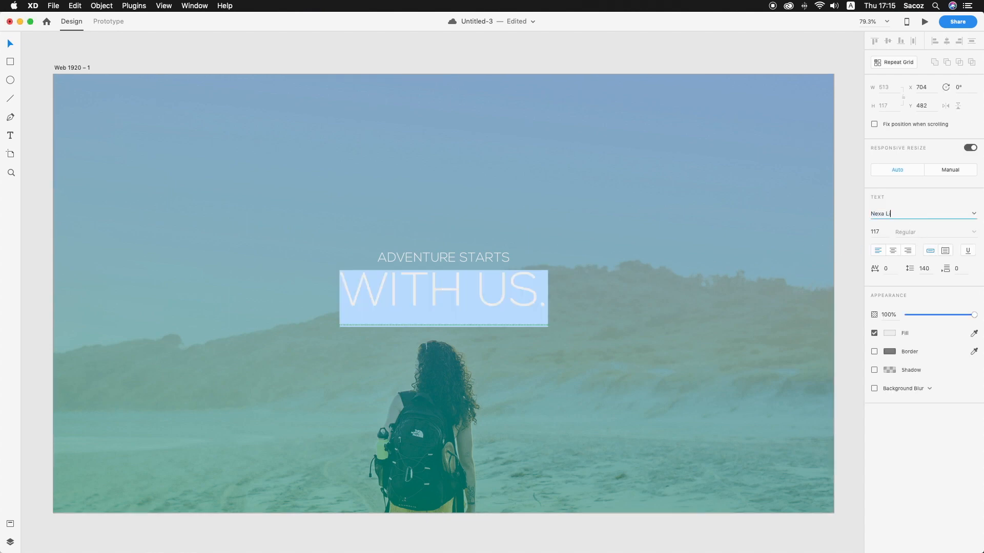
text(Bold)
key(Return)
key(Escape)
Re-centre the "WITH US." heading horizontally beneath "ADVENTURE STARTS" and save the document
drag(496, 290, 502, 288)
click(619, 239)
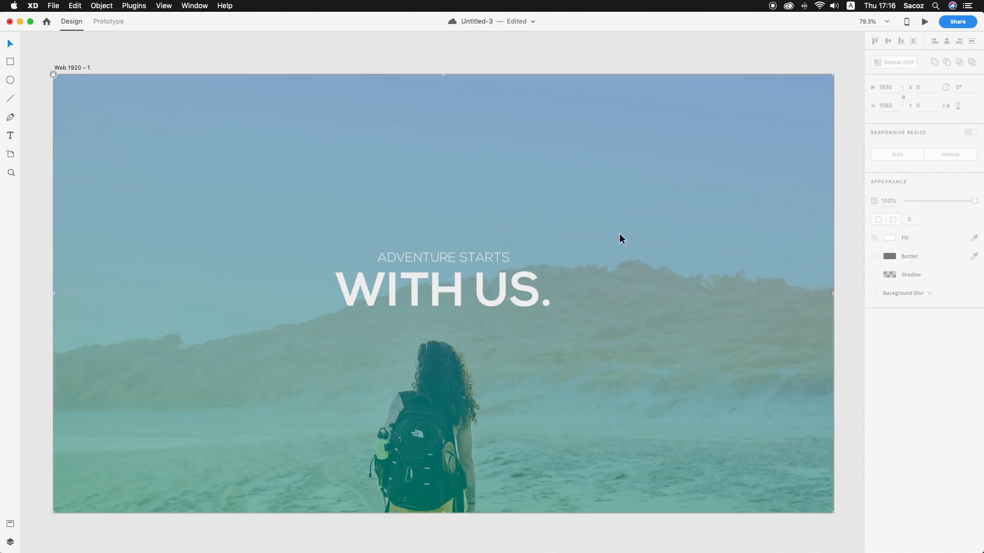
key(super+s)
click(445, 59)
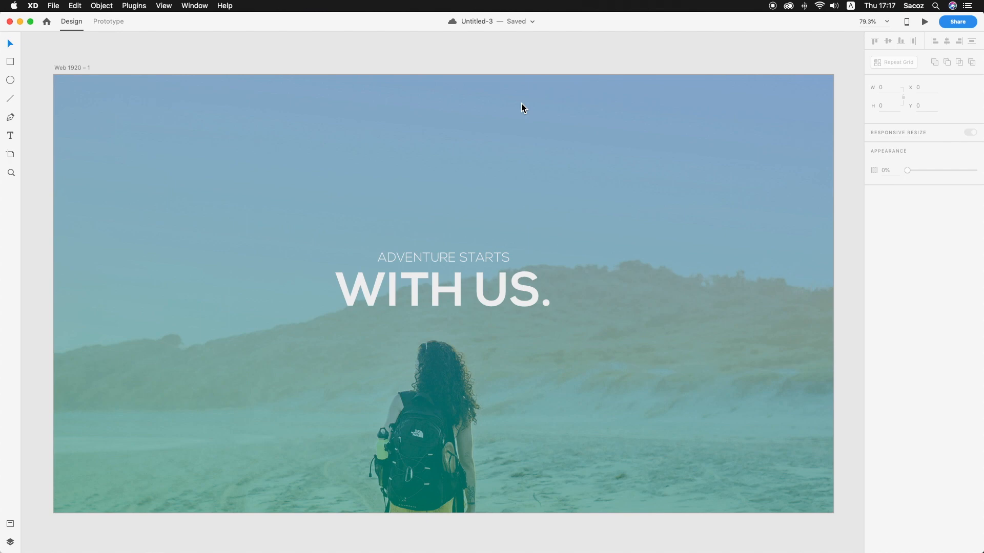
scroll(520, 105, down, 1)
scroll(521, 109, up, 3)
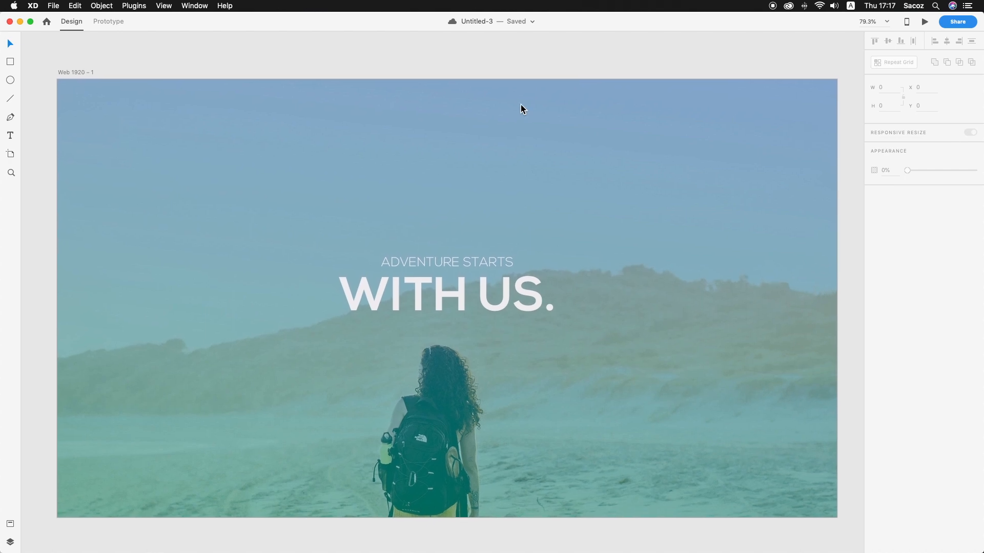
click(544, 303)
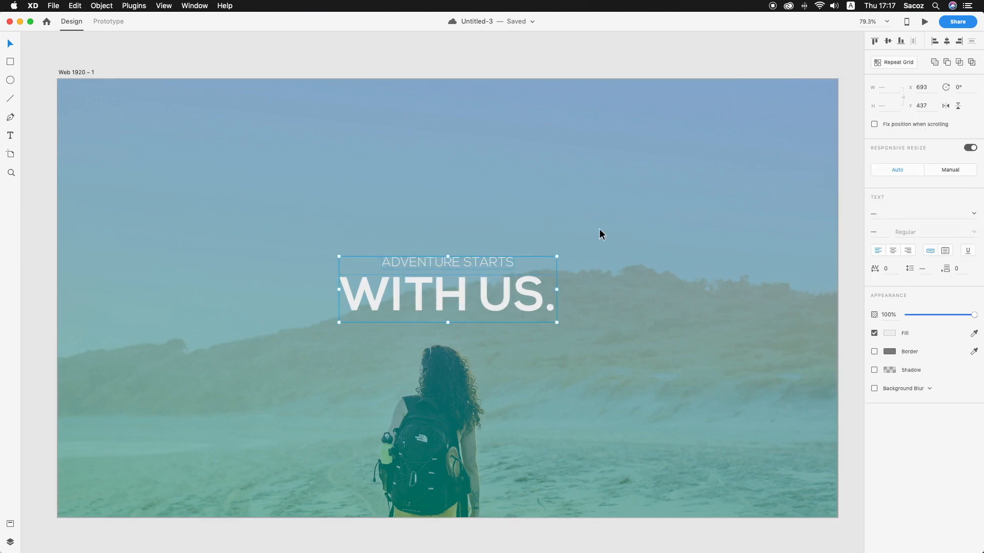
click(370, 251)
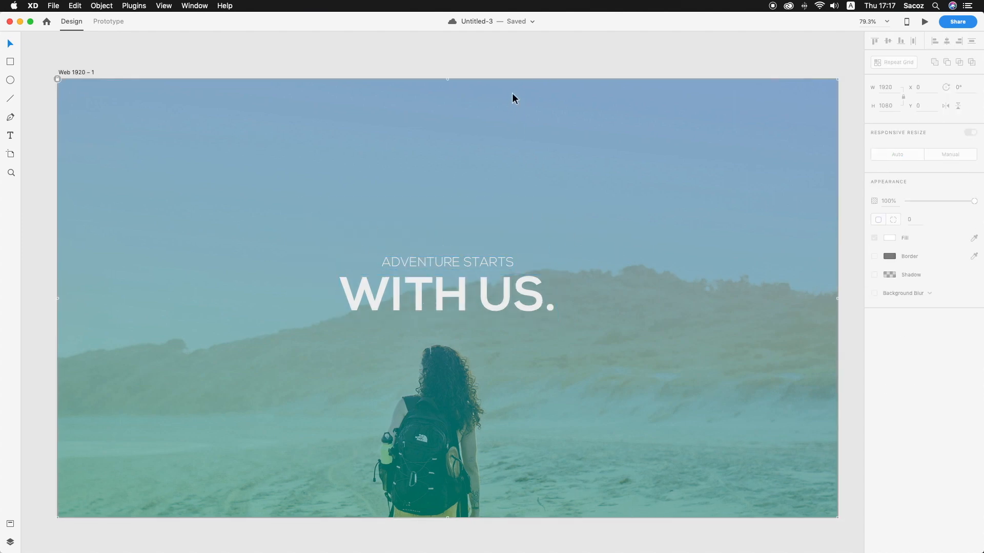
Look at the finished landing page in the Untitled-1 document and return to the maximized Untitled-3 document
drag(350, 22, 625, 283)
drag(674, 6, 774, 5)
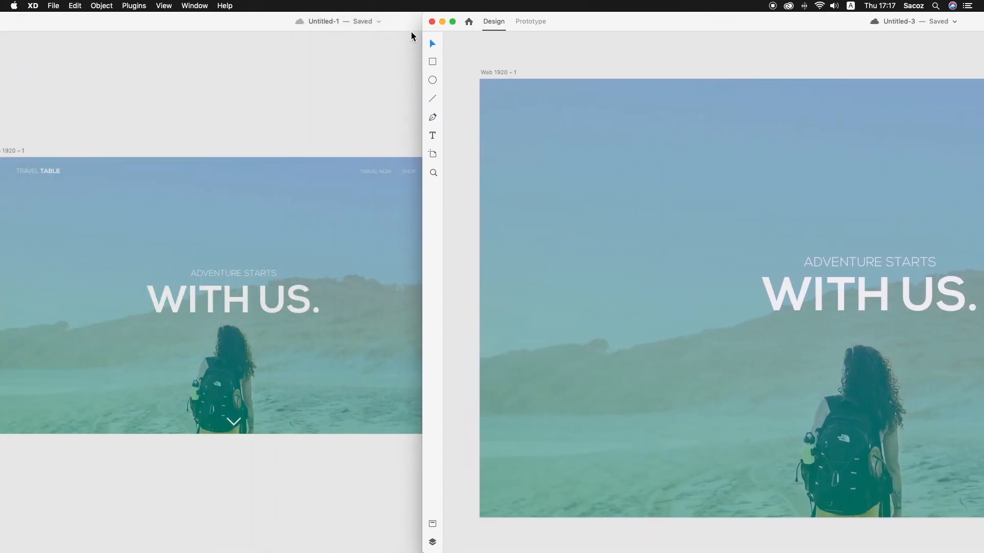
drag(410, 23, 571, 4)
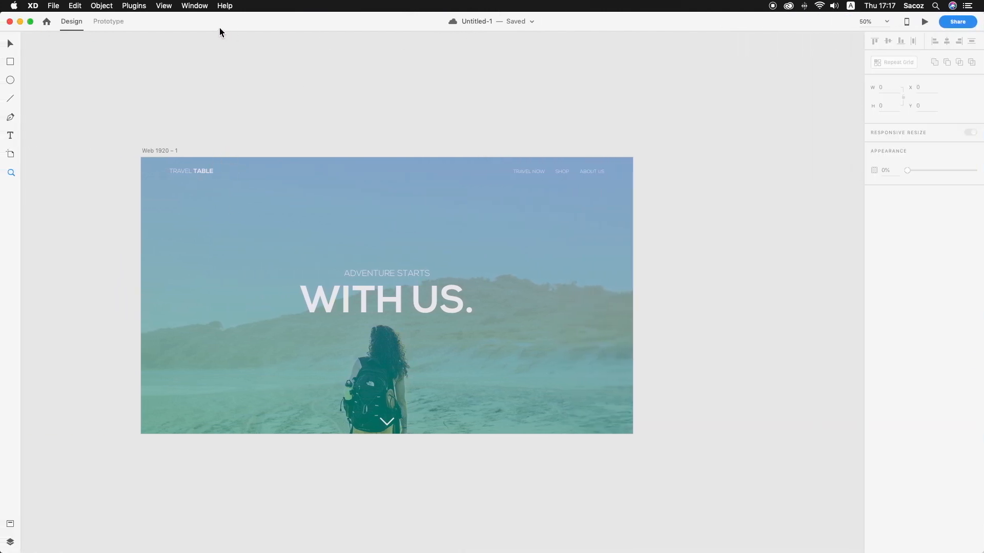
click(20, 21)
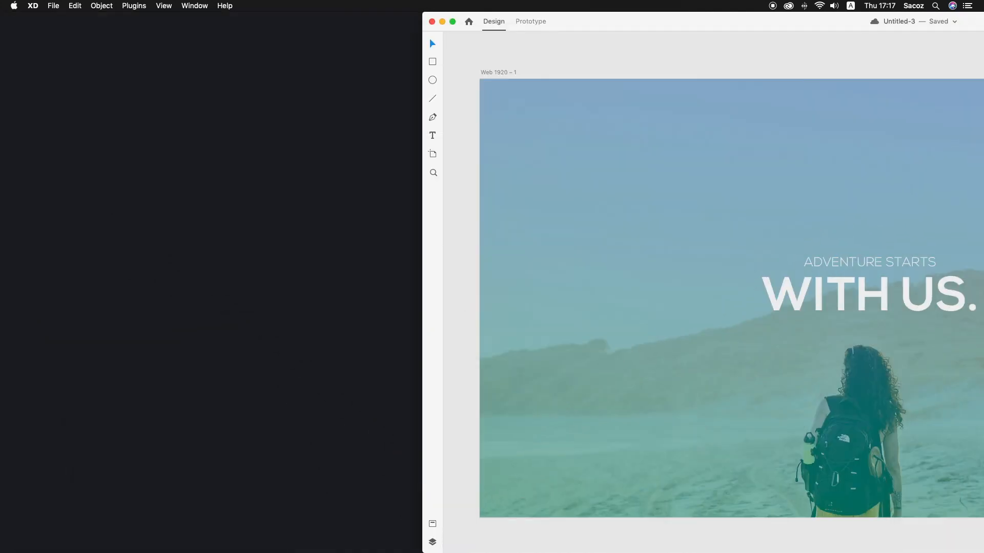
right_click(456, 551)
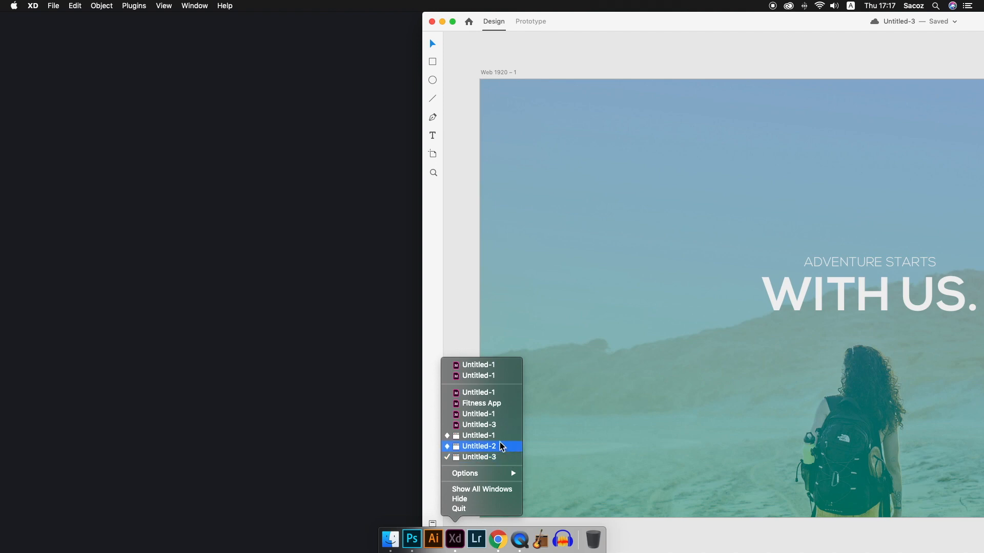
click(456, 547)
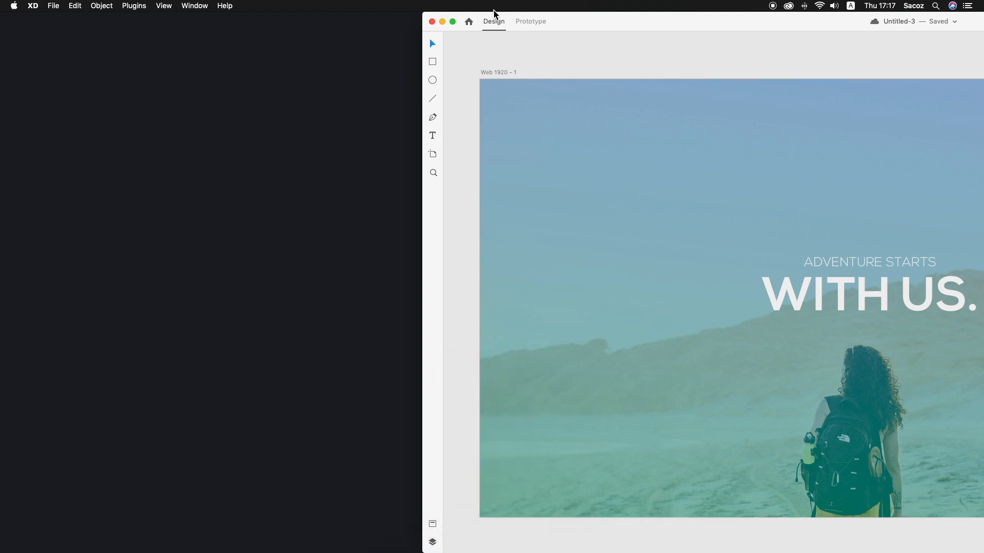
double_click(630, 30)
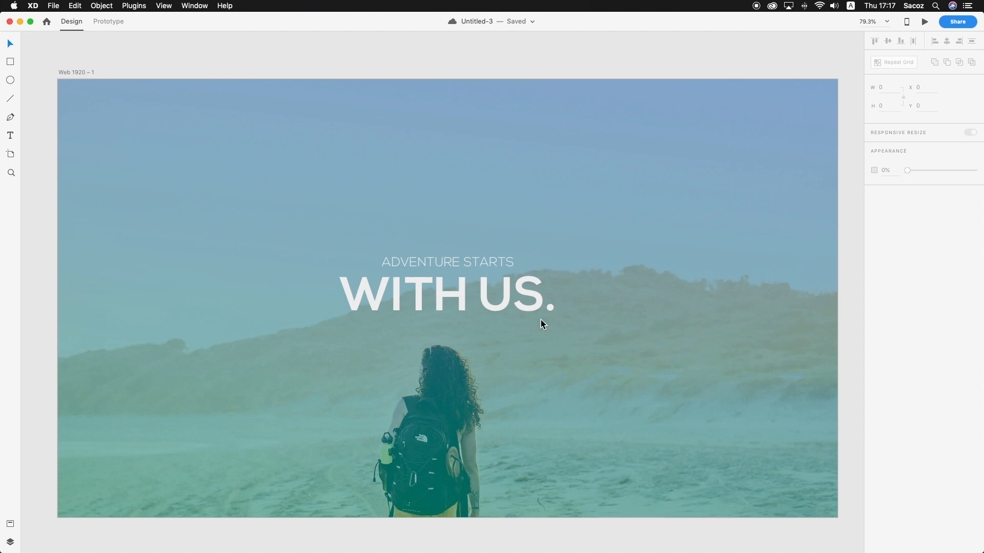
Try moving the "WITH US." heading slightly up towards "ADVENTURE STARTS", to Y 476
mouse_move(451, 550)
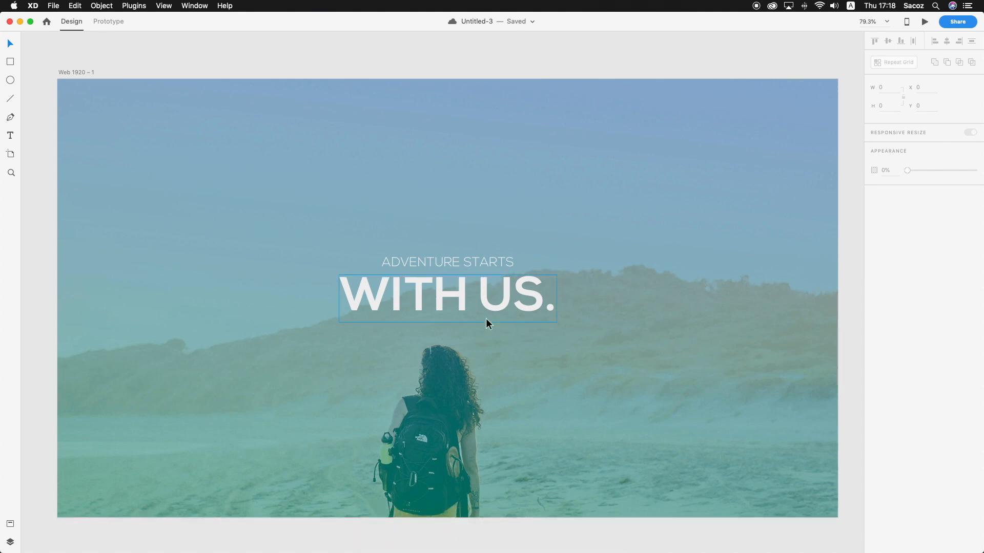
click(463, 294)
shift+click(476, 265)
click(617, 287)
mouse_move(515, 292)
mouse_down()
mouse_move(514, 304)
mouse_move(515, 288)
mouse_up()
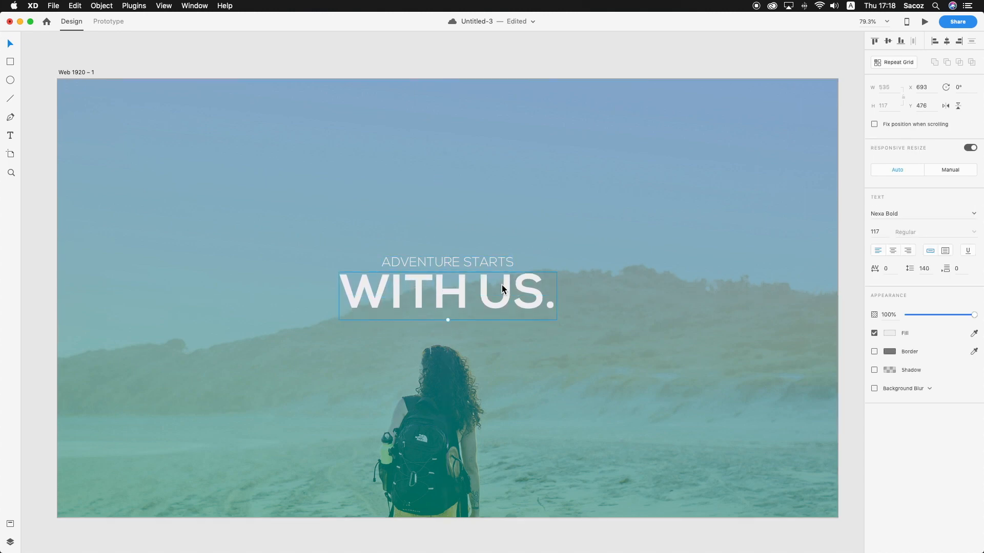
click(565, 67)
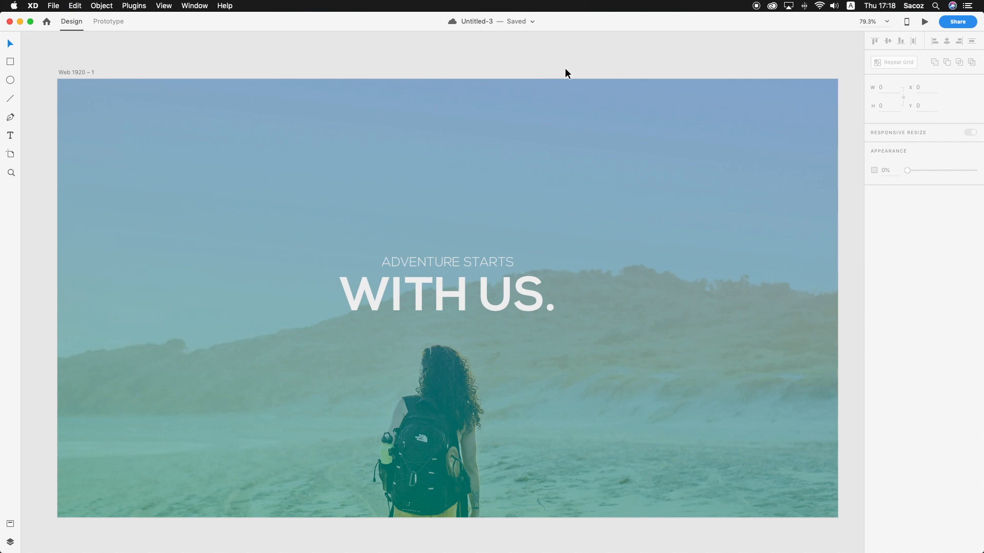
Add the logo text "TRAVEL TABLE" near the artboard's upper-left corner, at about X 94, Y 39
key(z)
click(83, 90)
click(97, 113)
click(98, 113)
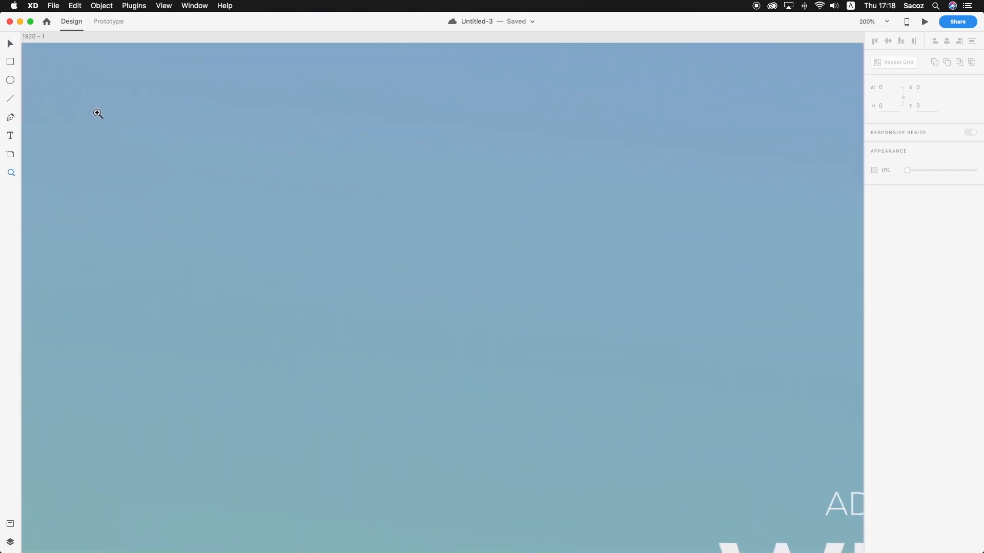
scroll(97, 113, left, 4)
scroll(98, 113, up, 1)
key(t)
click(199, 115)
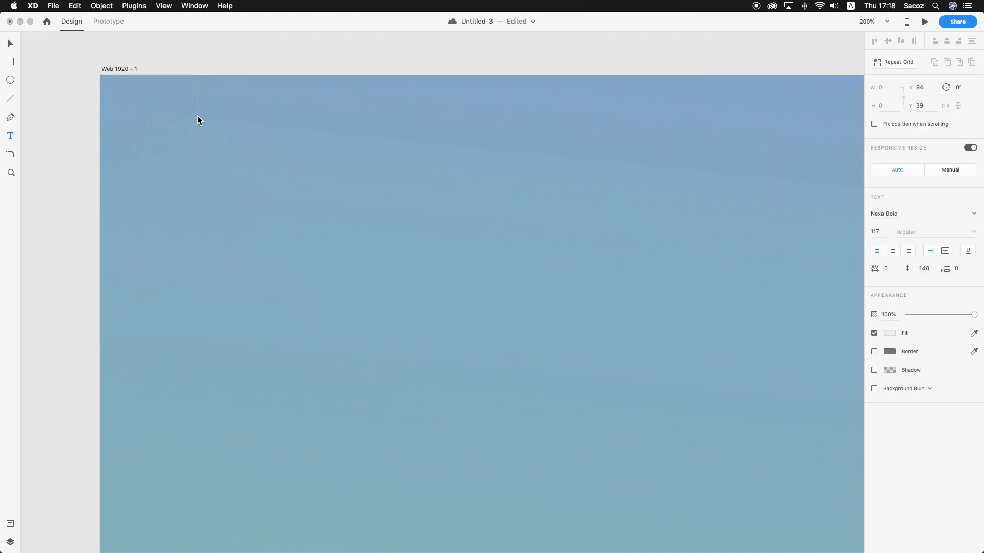
text(TRAVE)
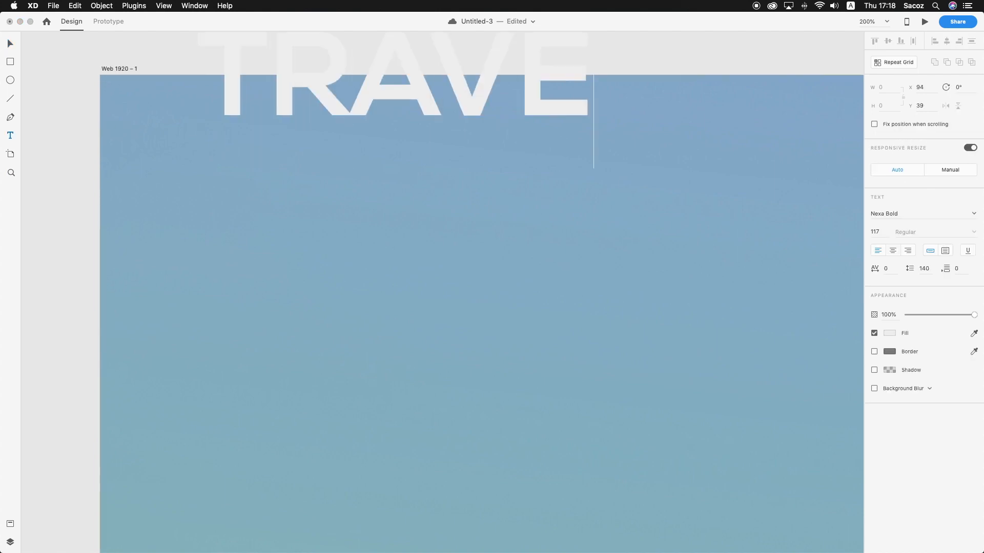
text(L TA)
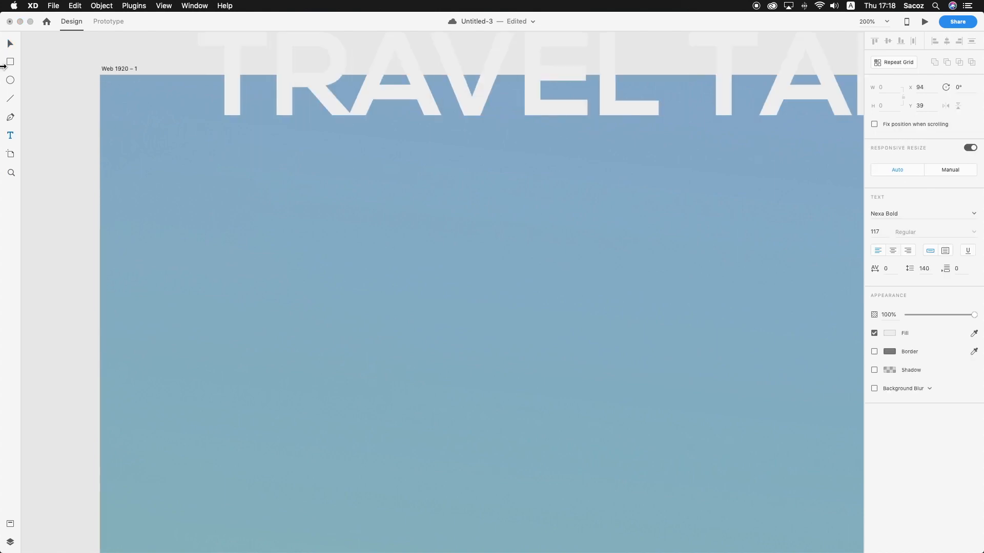
Shrink the "TRAVEL TABLE" text to size 25 and place it at X 67, Y 36 in the artboard's upper-left corner
click(9, 44)
drag(253, 83, 225, 192)
drag(569, 248, 569, 160)
drag(628, 138, 354, 131)
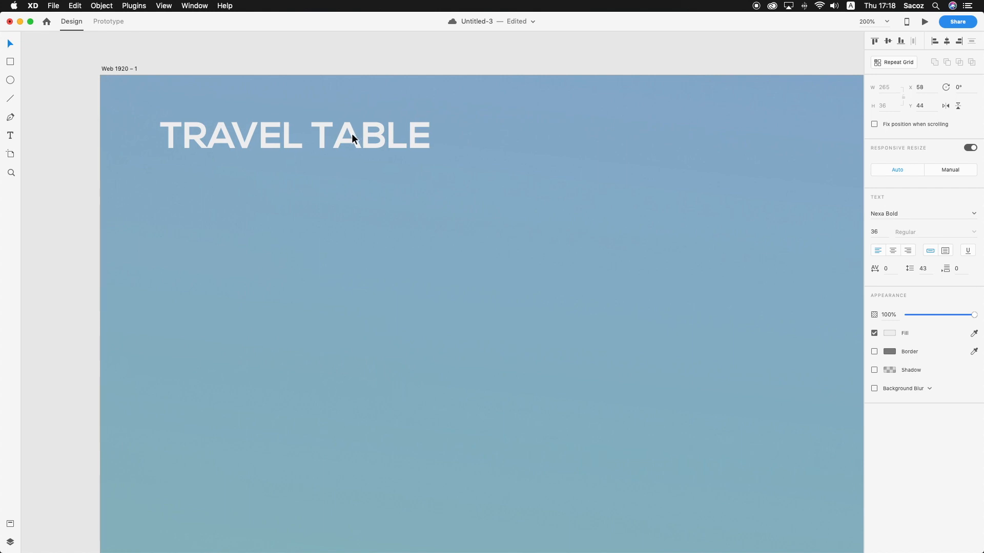
drag(293, 155, 297, 147)
drag(351, 134, 330, 131)
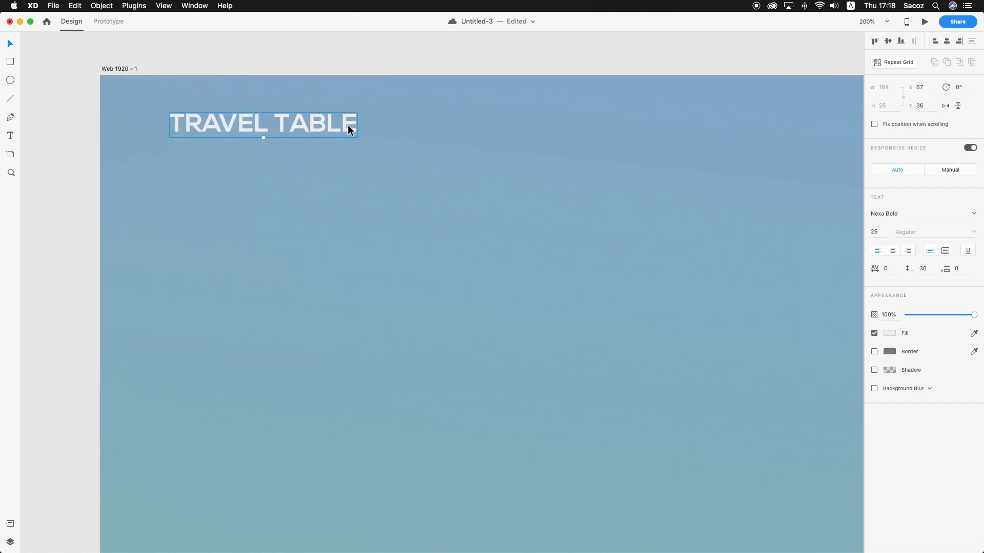
click(461, 79)
Save the document with the added logo text
key(z)
alt+click(520, 147)
scroll(519, 147, right, 5)
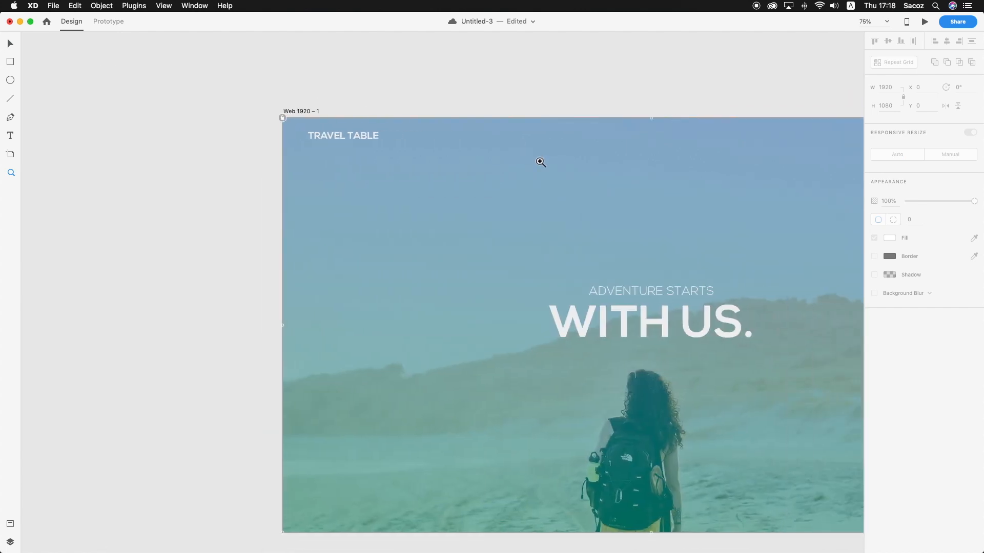
scroll(476, 208, right, 5)
scroll(472, 207, left, 2)
scroll(472, 207, down, 3)
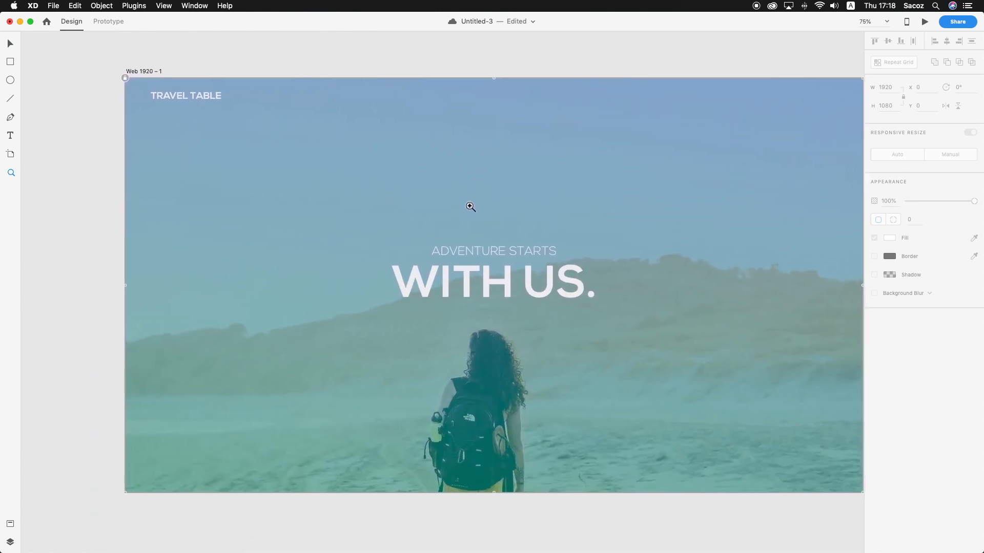
key(super+s)
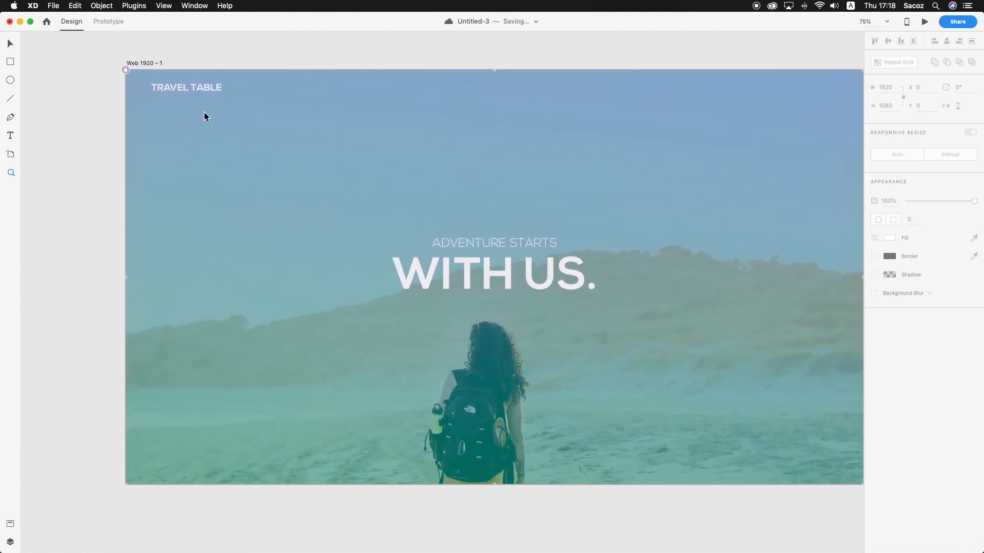
Set only the word "TRAVEL" in the logo text to the light Nexa font
scroll(188, 96, down, 1)
scroll(188, 95, left, 1)
click(189, 94)
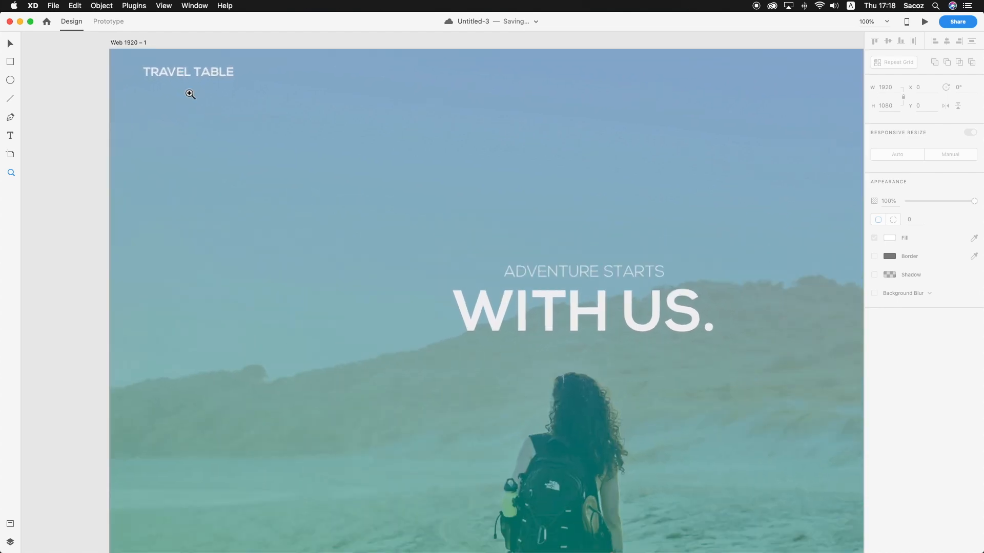
click(189, 94)
click(190, 94)
key(v)
click(214, 102)
double_click(222, 110)
drag(222, 110, 67, 109)
click(930, 217)
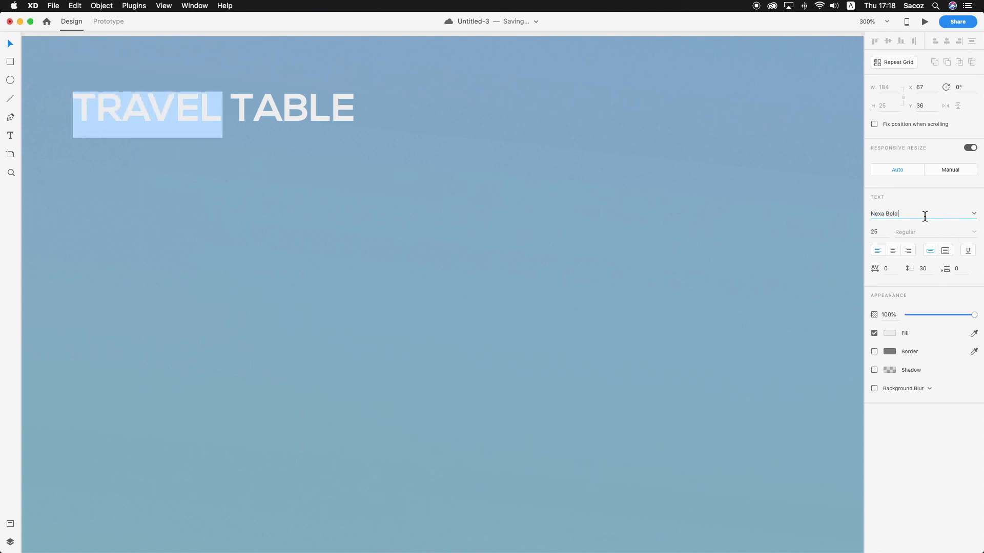
key(BackSpace)
key(BackSpace)
key(BackSpace)
key(BackSpace)
text(L)
key(Return)
key(Escape)
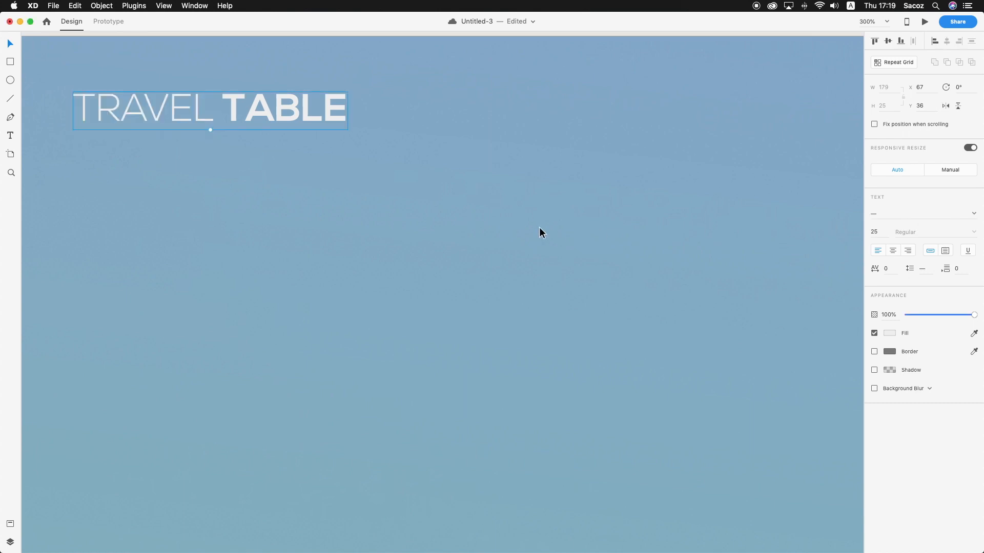
Examine the two-weight logo's look and placement relative to the headline on the artboard
click(539, 227)
key(z)
key(alt)
alt+click(538, 229)
alt+click(539, 229)
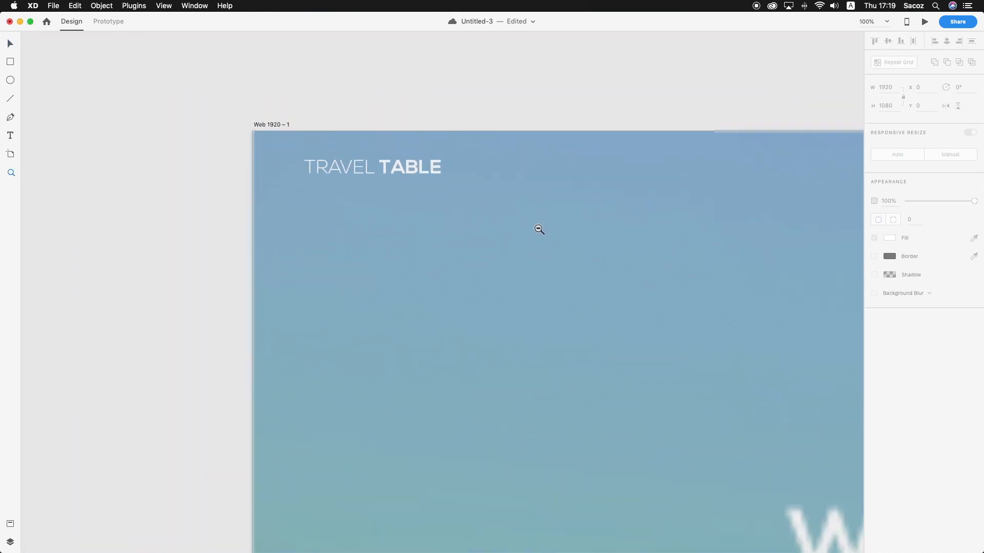
alt+click(538, 229)
scroll(539, 228, down, 3)
scroll(539, 228, right, 7)
scroll(539, 229, up, 3)
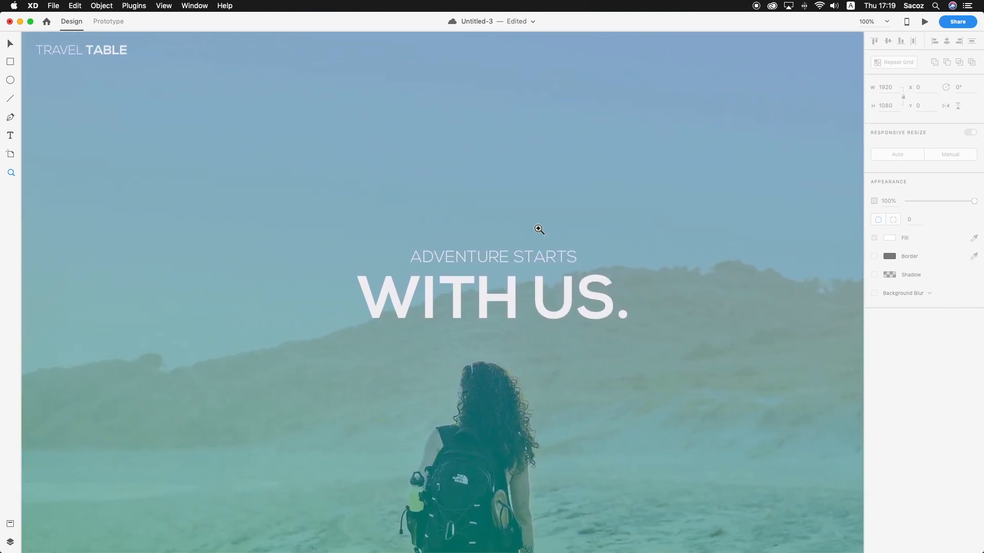
scroll(538, 228, left, 2)
scroll(538, 230, down, 2)
scroll(537, 227, right, 1)
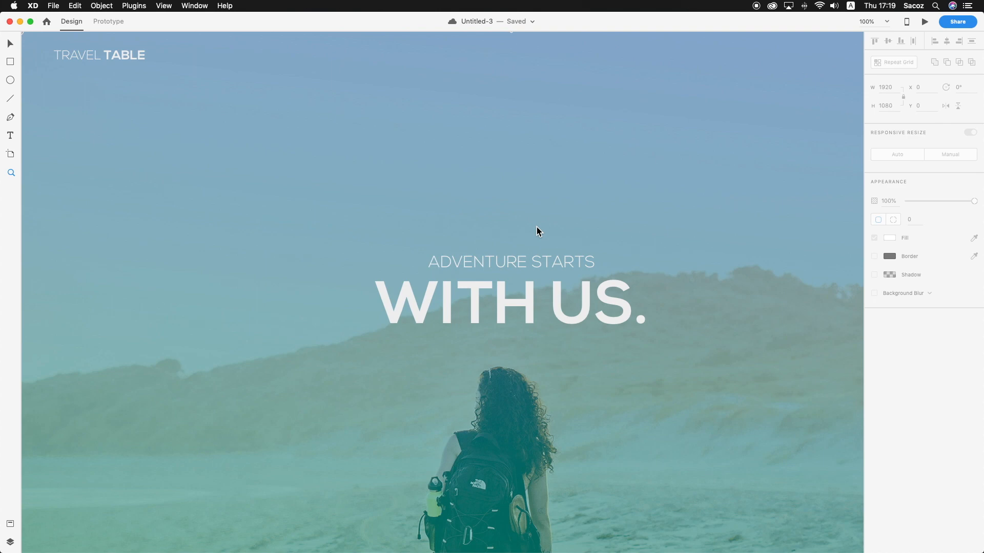
scroll(537, 227, up, 3)
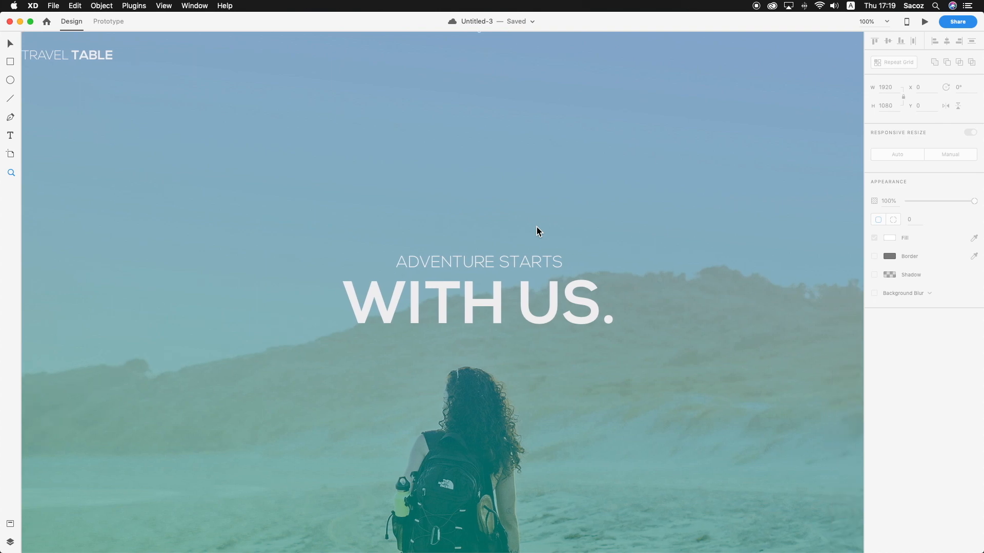
scroll(536, 226, up, 1)
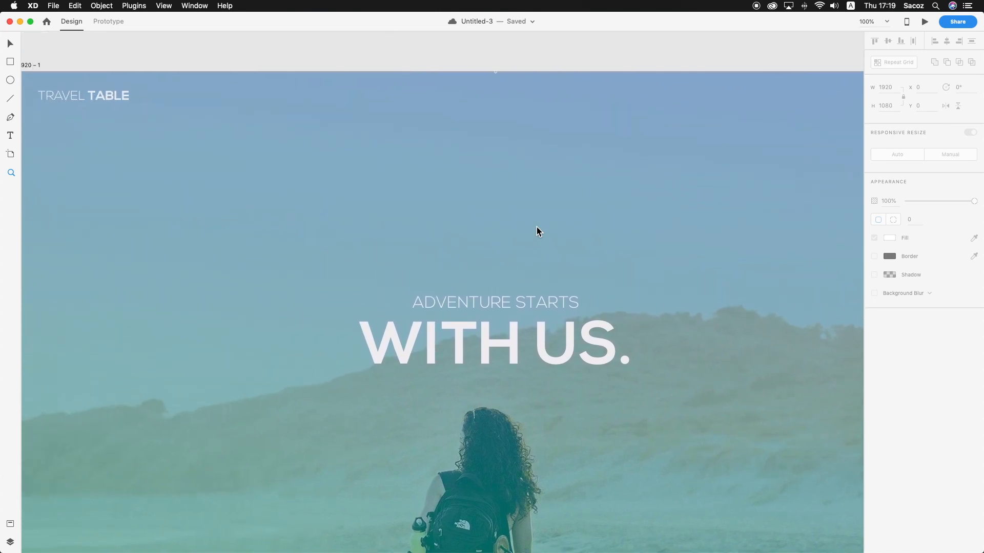
scroll(536, 227, left, 1)
Duplicate the "TRAVEL TABLE" text to the upper-right area of the artboard at X 1381, level with the original at Y 36
click(103, 97)
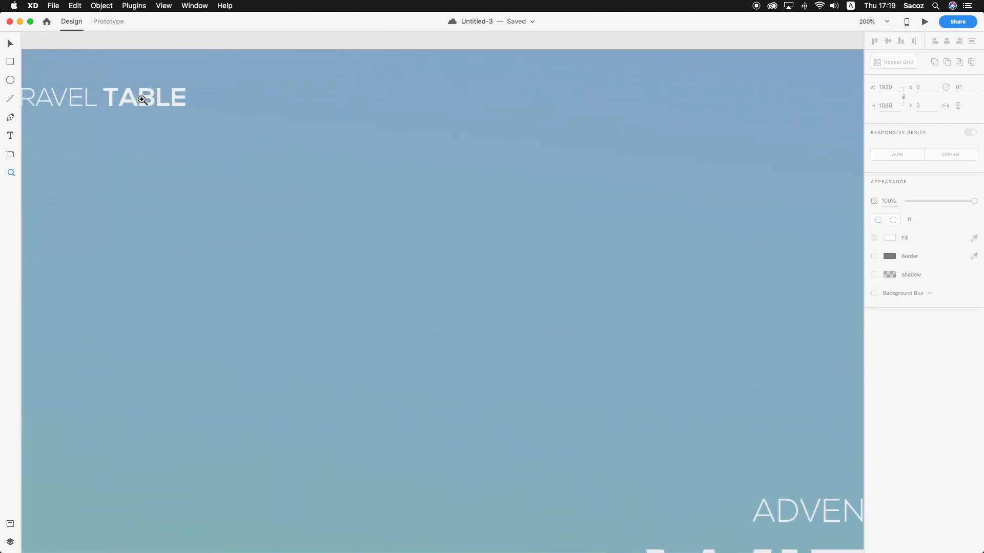
drag(274, 116, 246, 104)
key(super+1)
scroll(346, 152, right, 4)
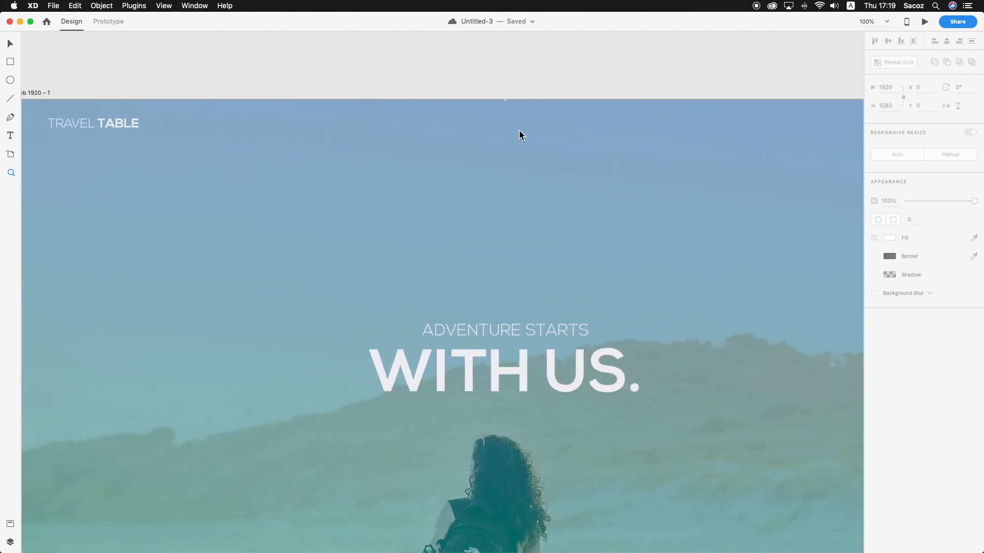
key(super+minus)
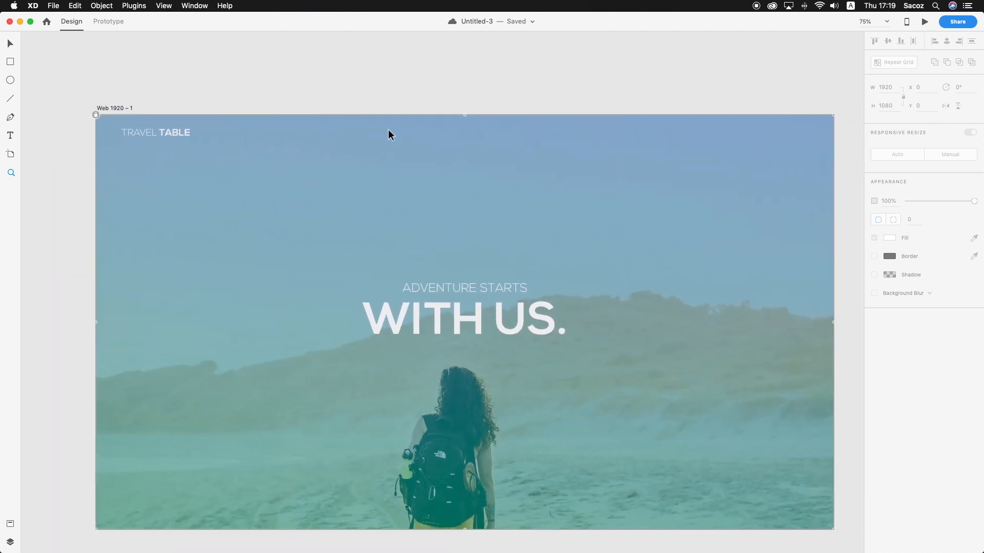
drag(183, 131, 692, 131)
click(680, 84)
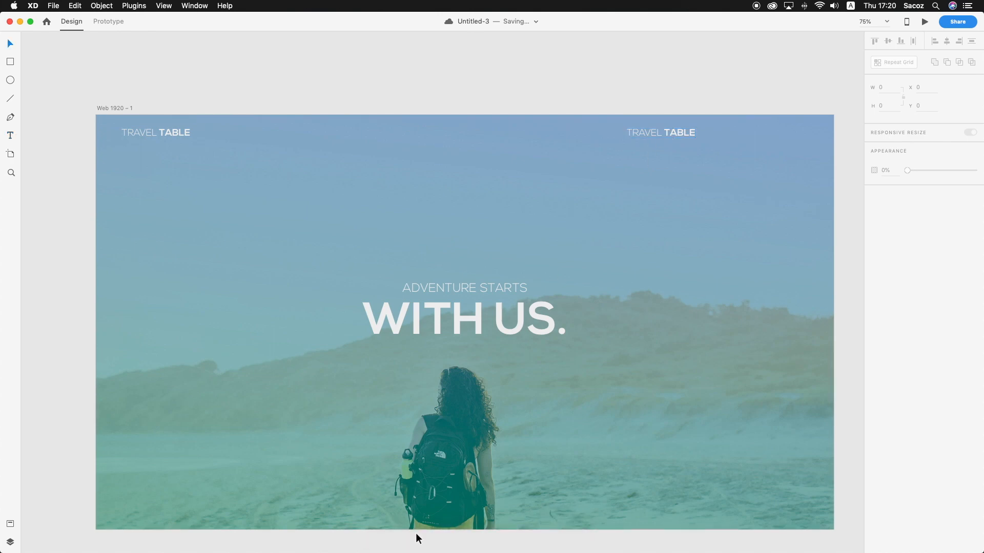
Check the navigation links of the finished design in the Untitled-1 document and return to Untitled-3
right_click(455, 539)
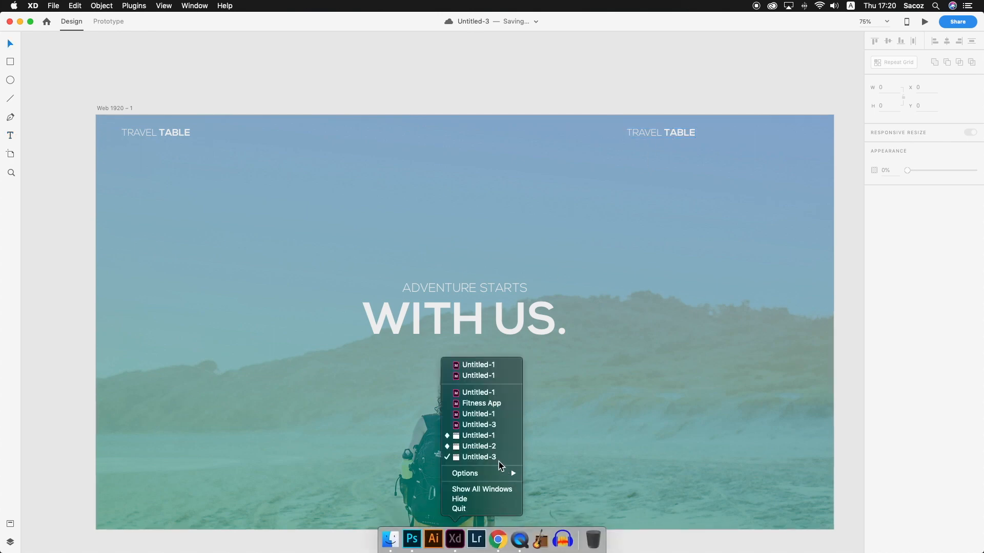
click(493, 435)
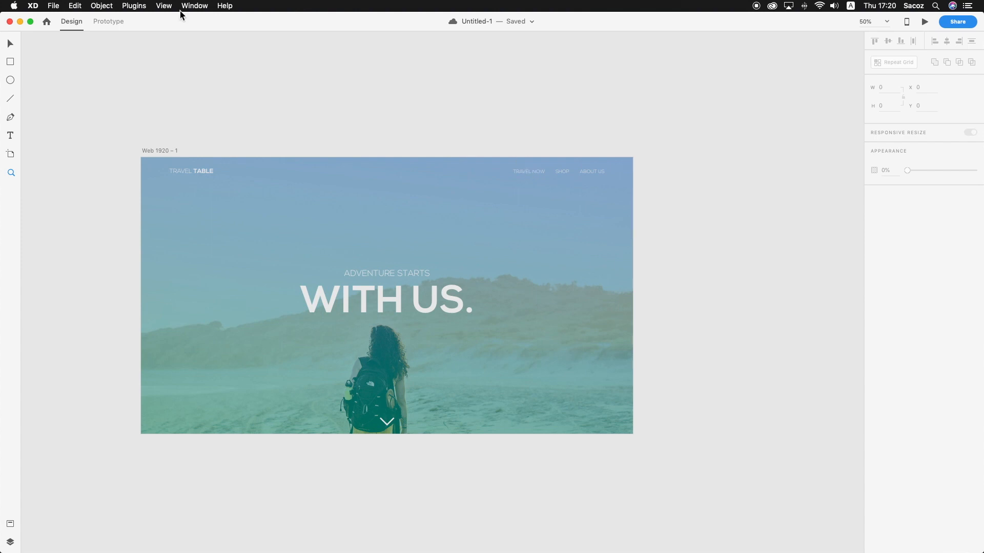
click(20, 23)
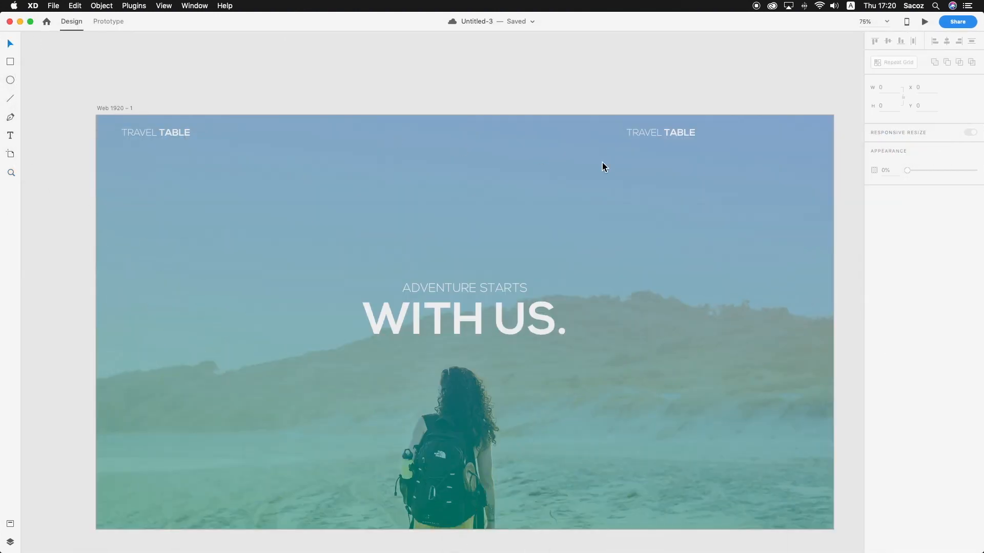
Replace the duplicated logo text with the navigation links "TRAVEL NOW", "SHOP" and "ABOUT US" spaced on one line, and shift them slightly left
click(668, 128)
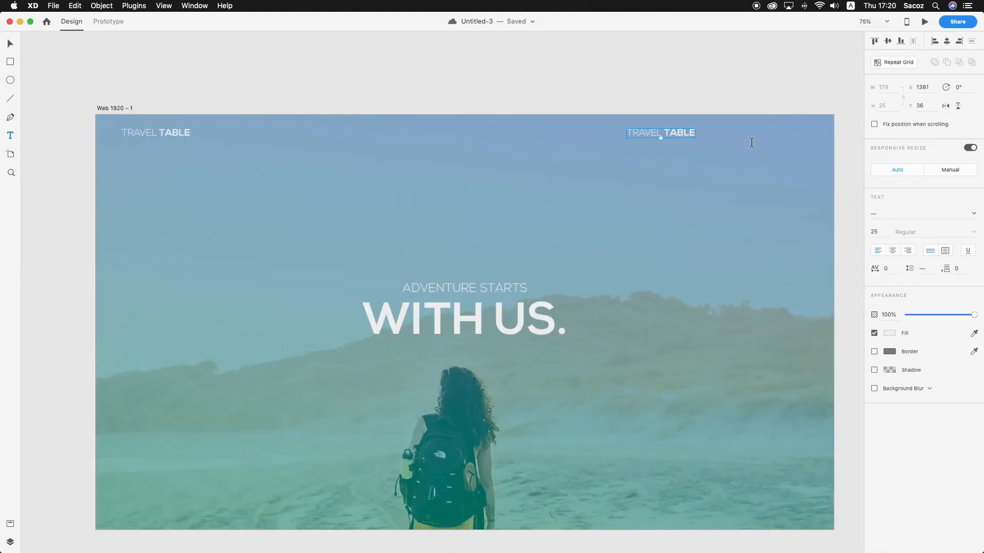
double_click(688, 134)
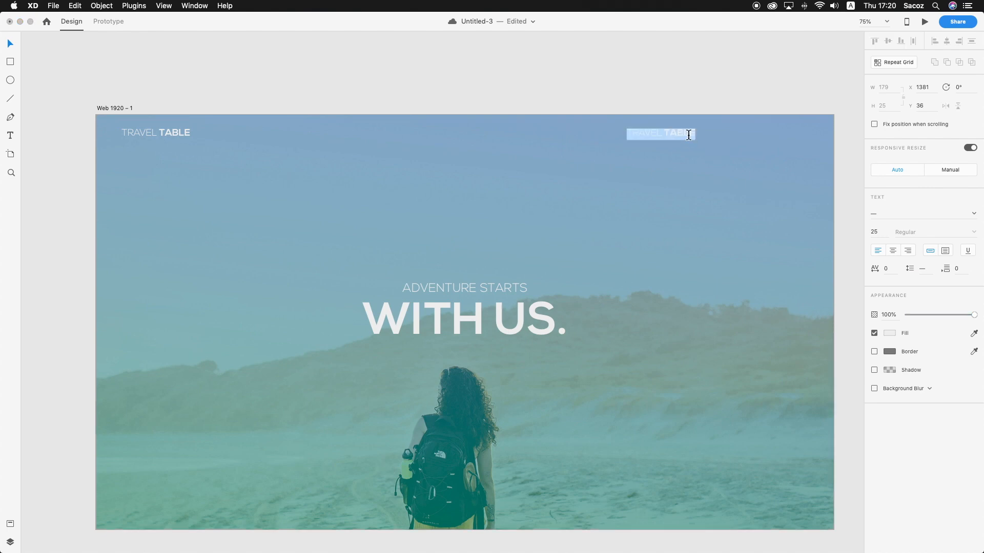
text(TRAVEL NOW)
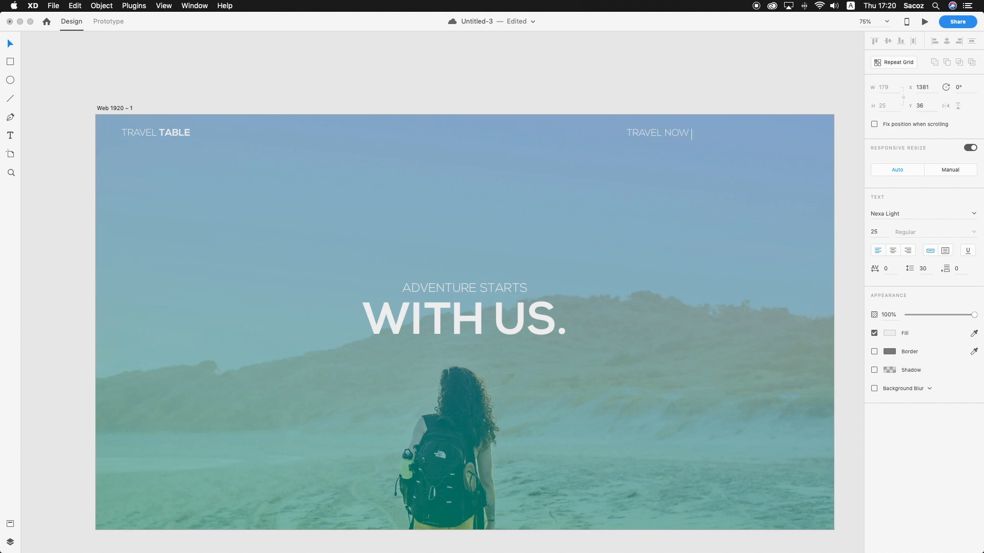
key(BackSpace)
key(BackSpace)
text(SHOP)
text(ABOUT US)
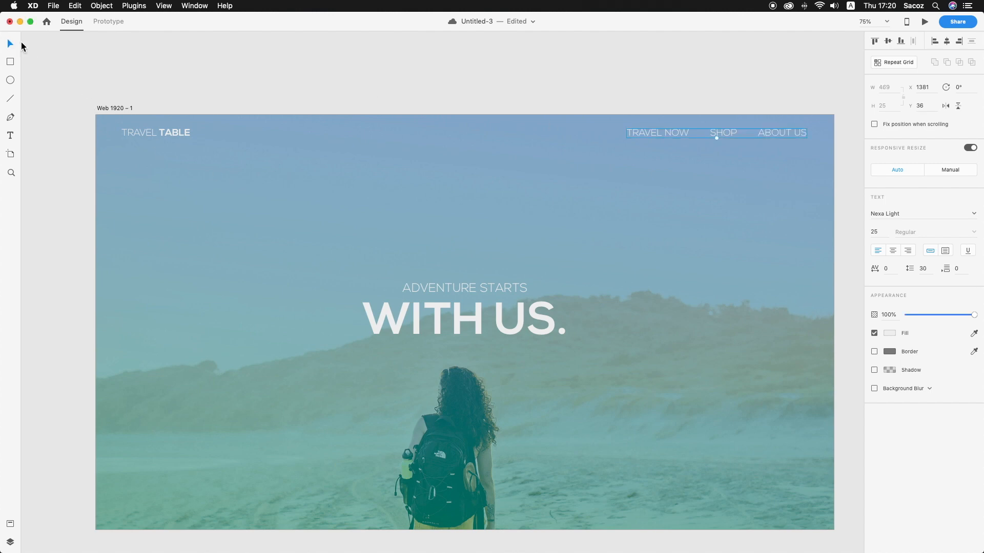
drag(695, 137, 690, 133)
click(716, 96)
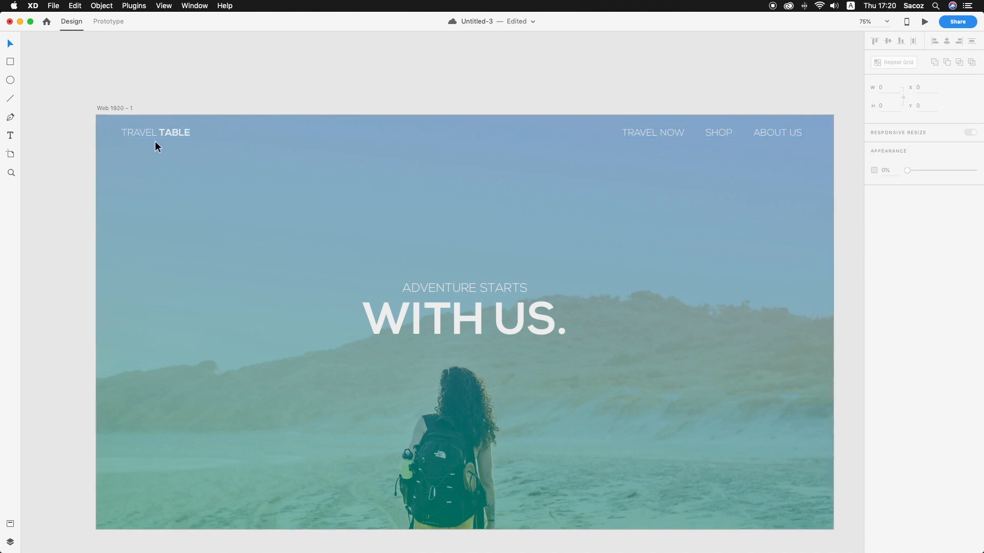
Draw a 67 × 45 spacer rectangle from the artboard's left edge to the start of the "TRAVEL TABLE" logo
click(119, 130)
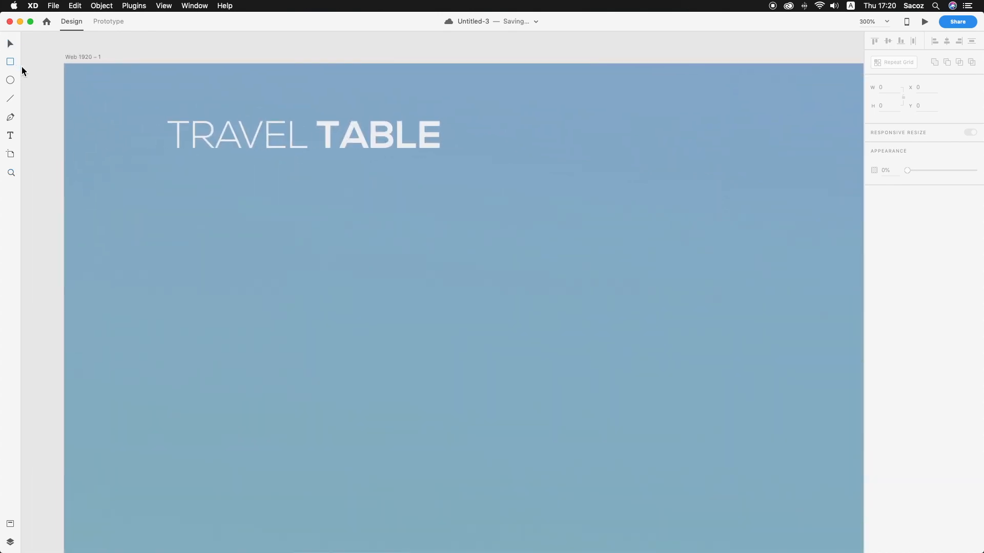
mouse_move(65, 100)
mouse_down()
mouse_move(171, 154)
mouse_move(167, 168)
mouse_up()
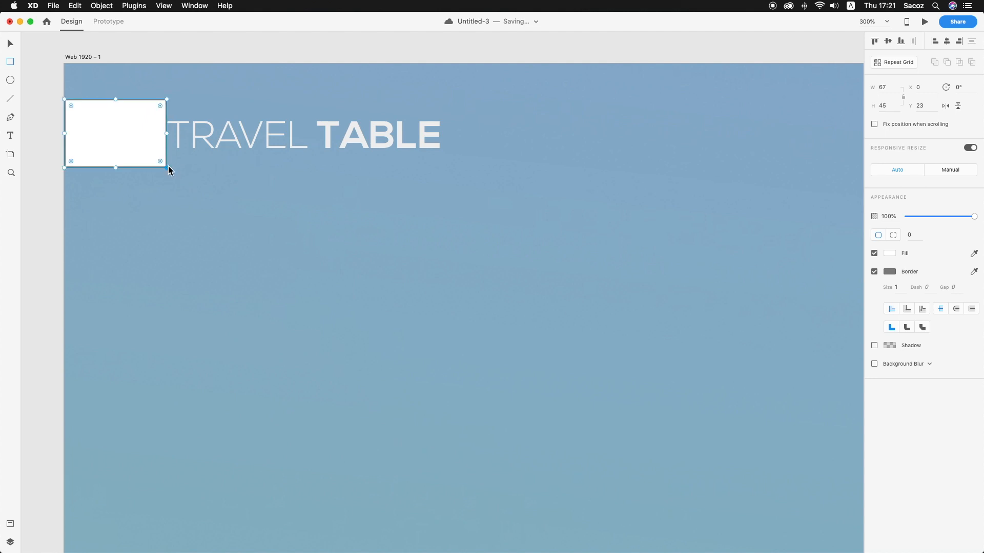
key(v)
click(140, 54)
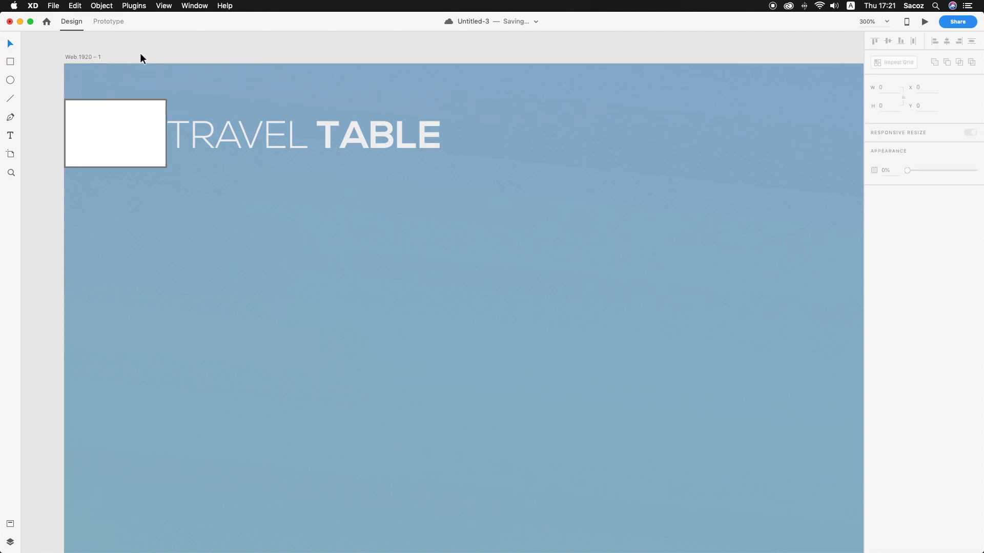
Move the spacer rectangle against the artboard's right edge, at X 1853 and Y 23
key(z)
alt+click(323, 171)
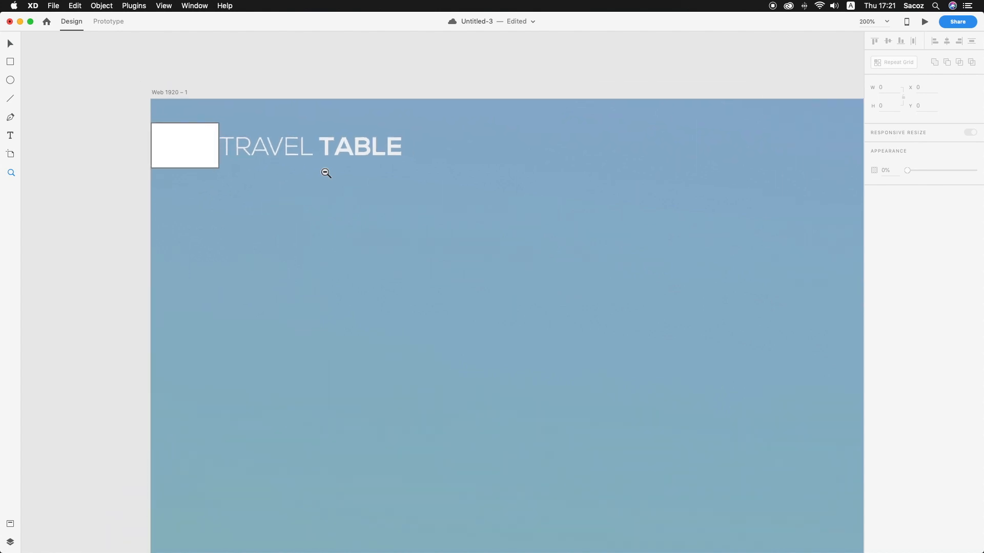
alt+click(324, 171)
scroll(324, 172, right, 5)
alt+click(324, 171)
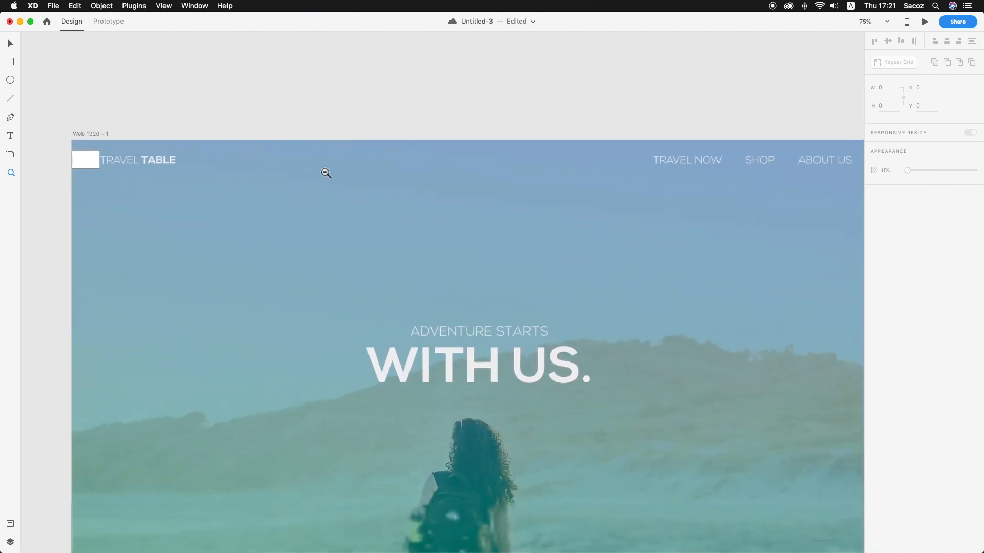
key(v)
drag(92, 160, 765, 178)
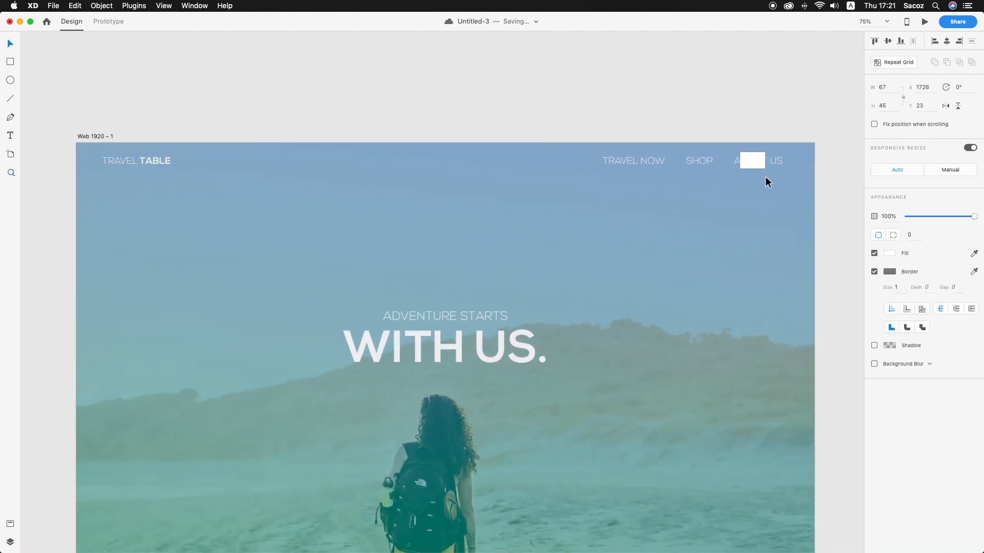
key(shift+Left)
Move the navigation links to X 1384 so they end at the spacer rectangle's left edge
key(z)
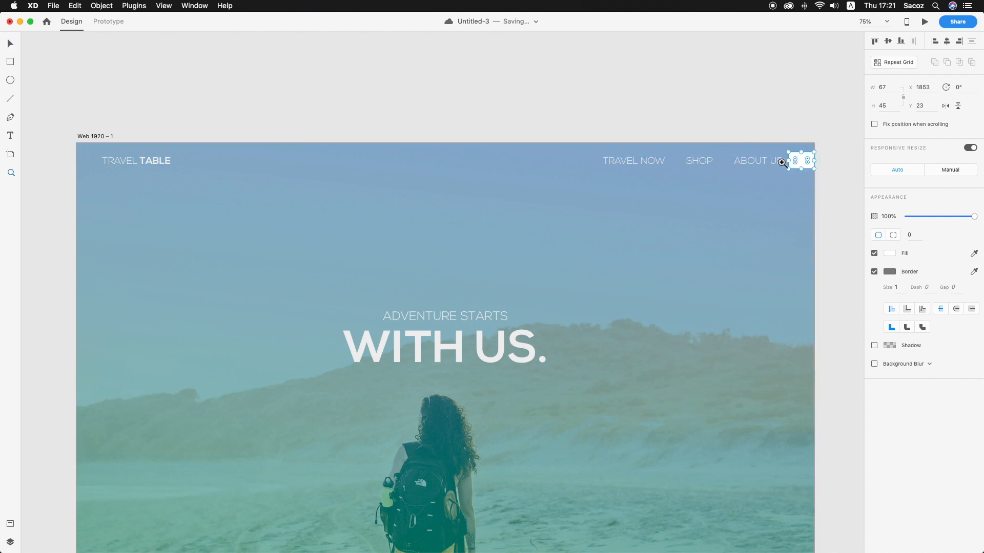
click(782, 163)
click(782, 163)
key(v)
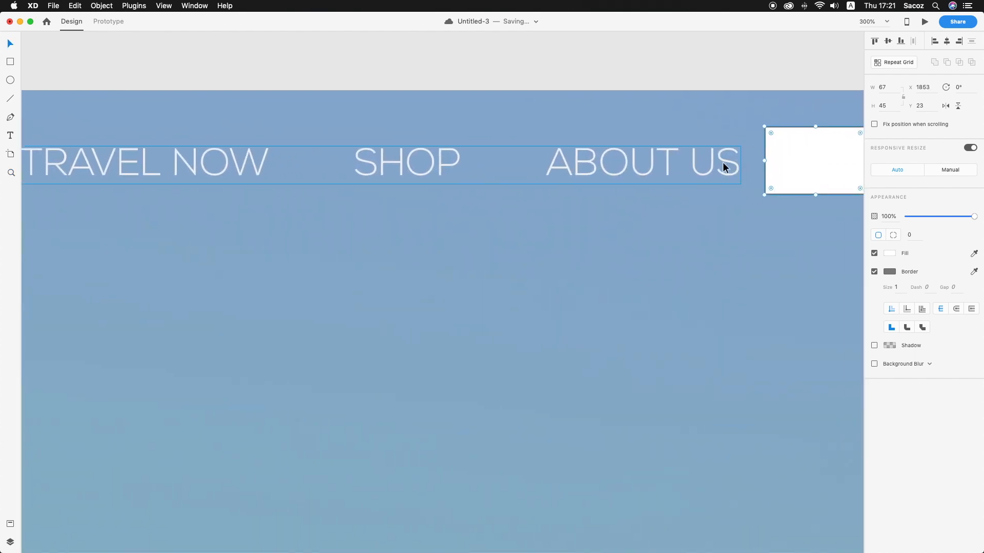
click(743, 165)
drag(743, 162, 747, 163)
Delete the white spacer rectangle beside the navigation links
scroll(735, 127, down, 1)
key(z)
alt+click(733, 129)
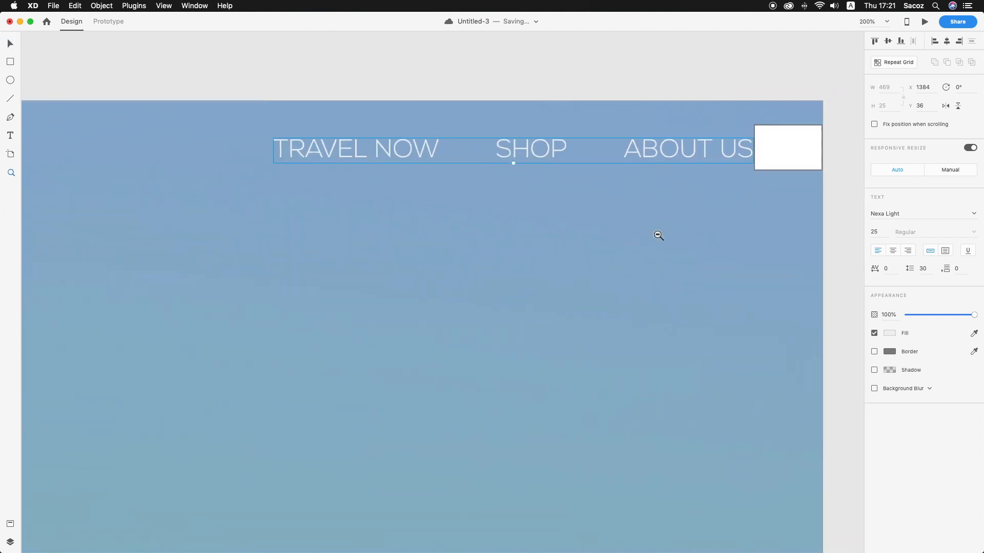
alt+click(657, 237)
alt+click(657, 237)
scroll(657, 237, down, 2)
alt+click(557, 256)
key(v)
click(658, 188)
key(Delete)
Draw an open downward chevron about 13 × 6.5 with the Pen tool and centre it horizontally over the backpack at Y 988.39
key(z)
click(444, 423)
scroll(434, 409, up, 1)
scroll(435, 410, left, 1)
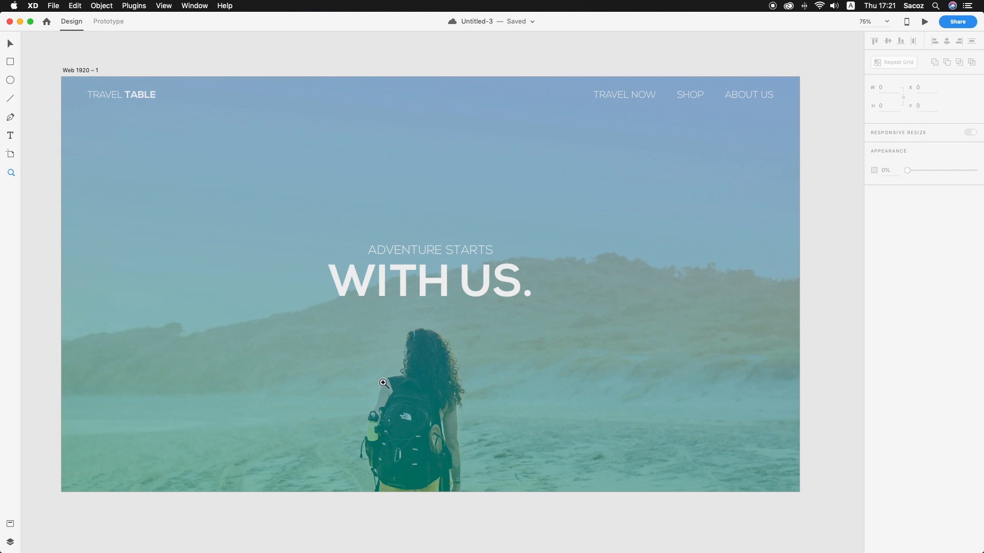
click(404, 430)
click(407, 435)
scroll(475, 448, down, 3)
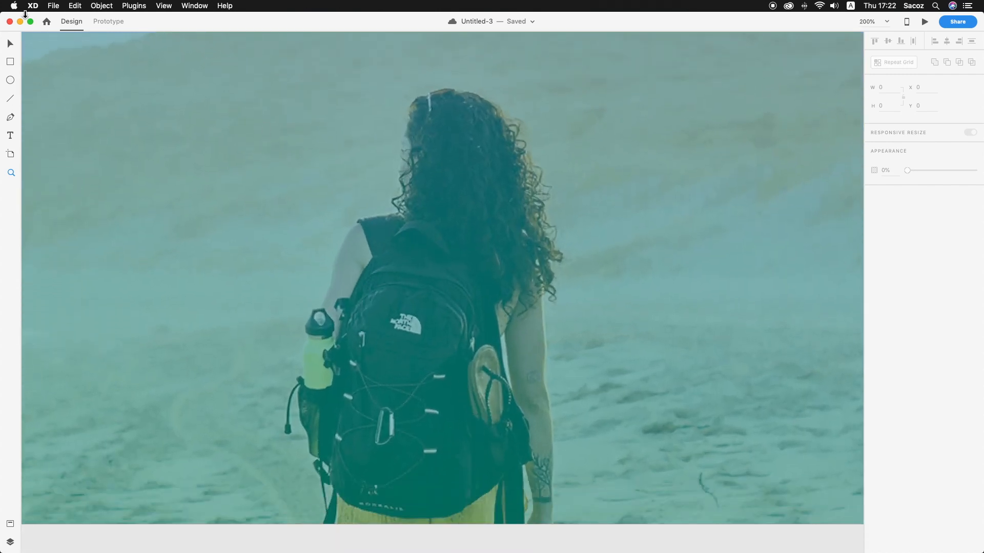
click(10, 117)
scroll(340, 387, down, 1)
click(336, 371)
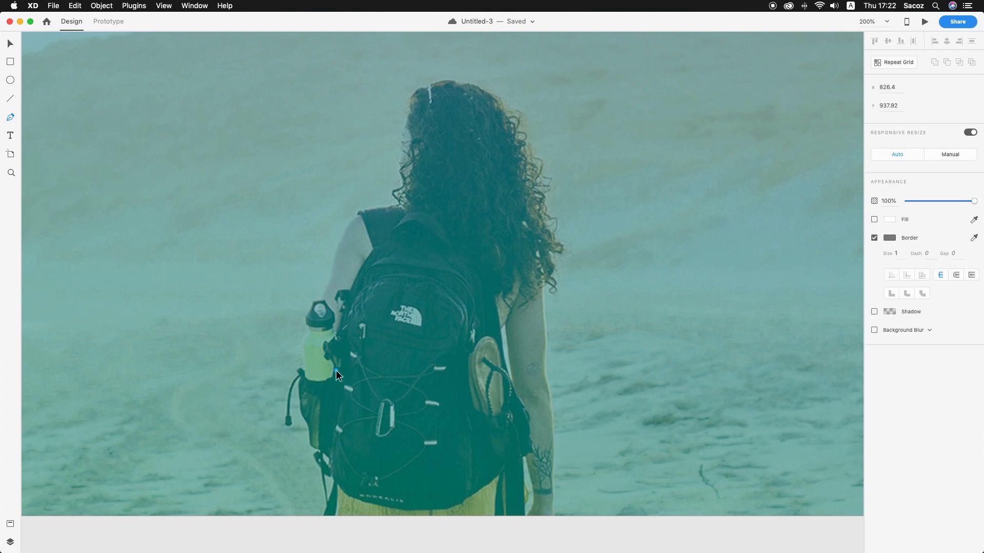
click(374, 406)
click(409, 370)
key(Escape)
drag(389, 390, 494, 425)
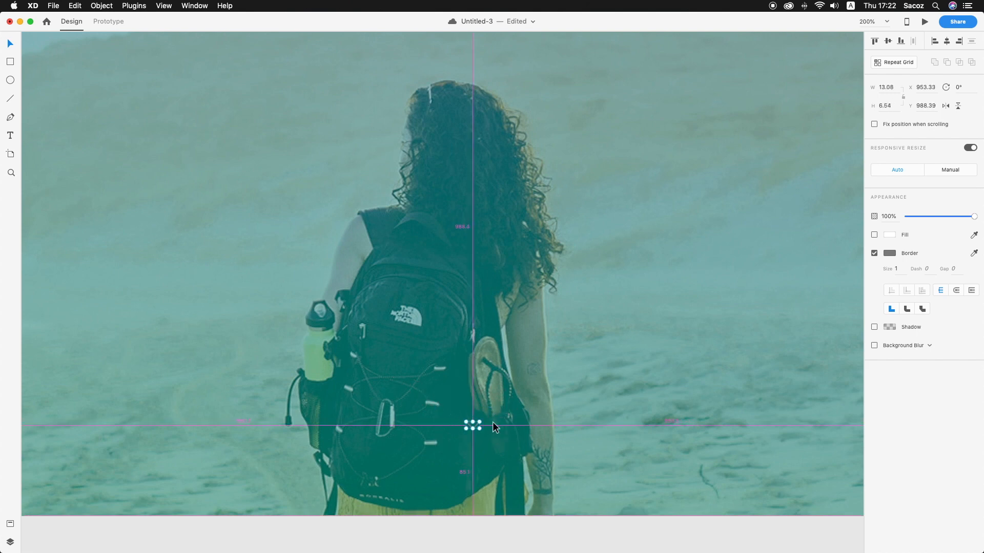
click(502, 421)
mouse_move(455, 552)
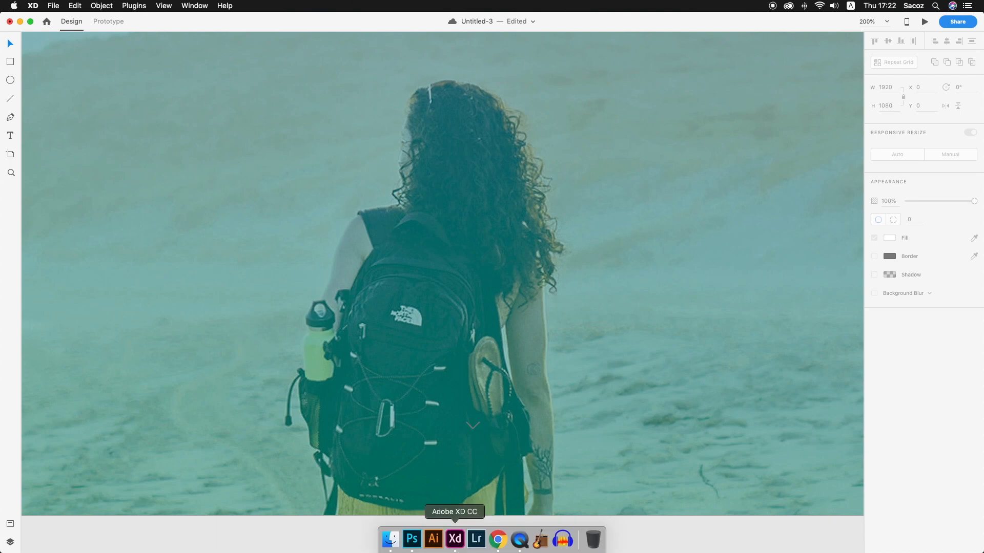
click(411, 539)
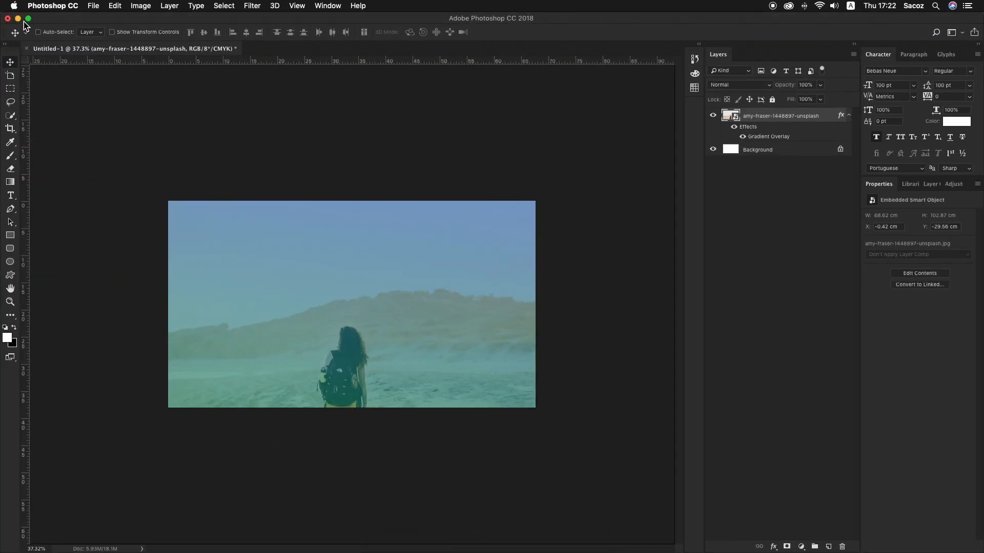
click(18, 18)
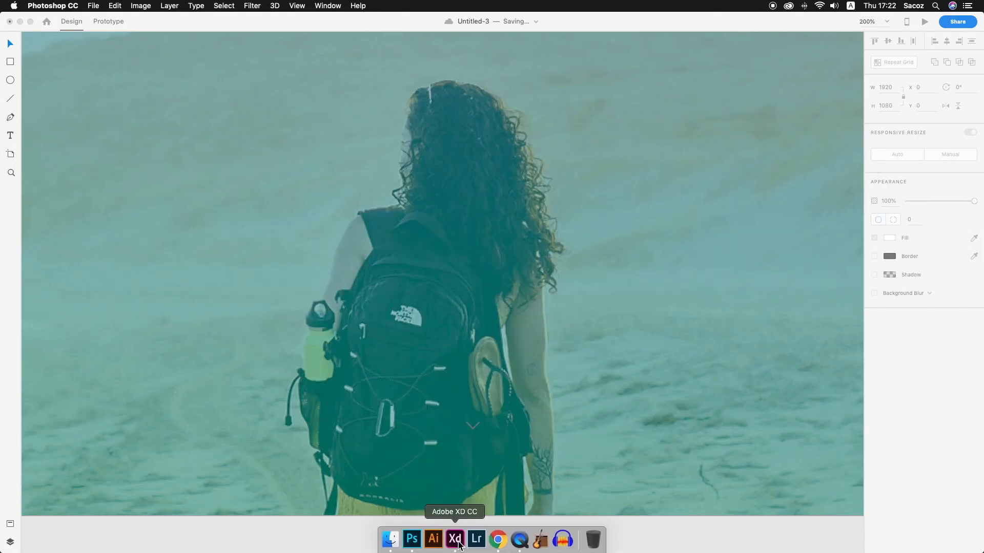
Check the chevron's size and border settings in the finished Untitled-1 design and return to Untitled-3
right_click(455, 542)
click(472, 435)
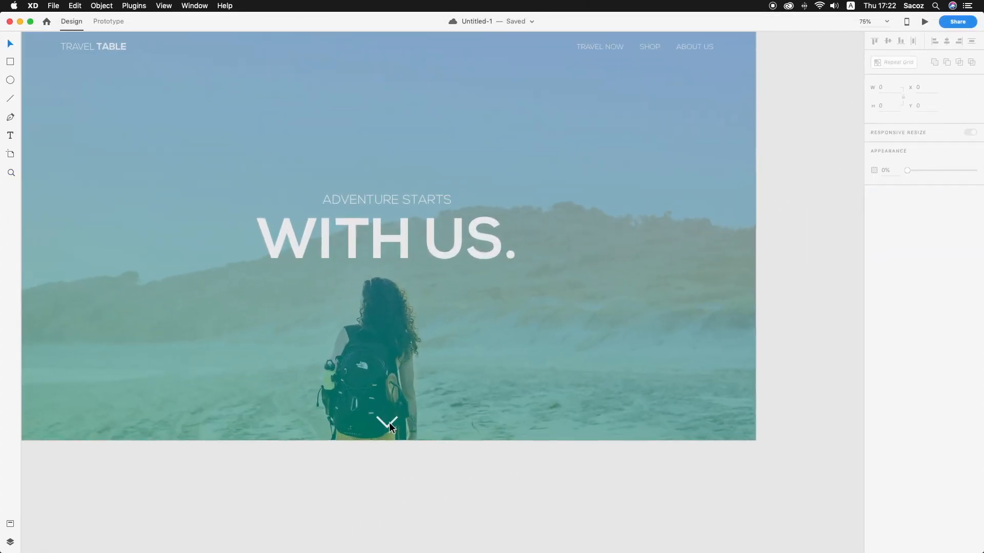
click(389, 422)
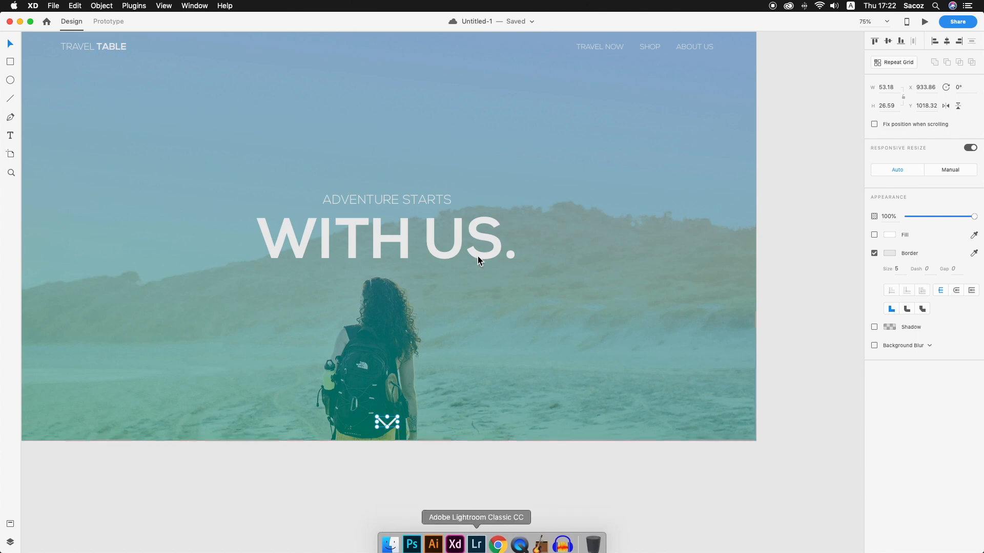
click(20, 21)
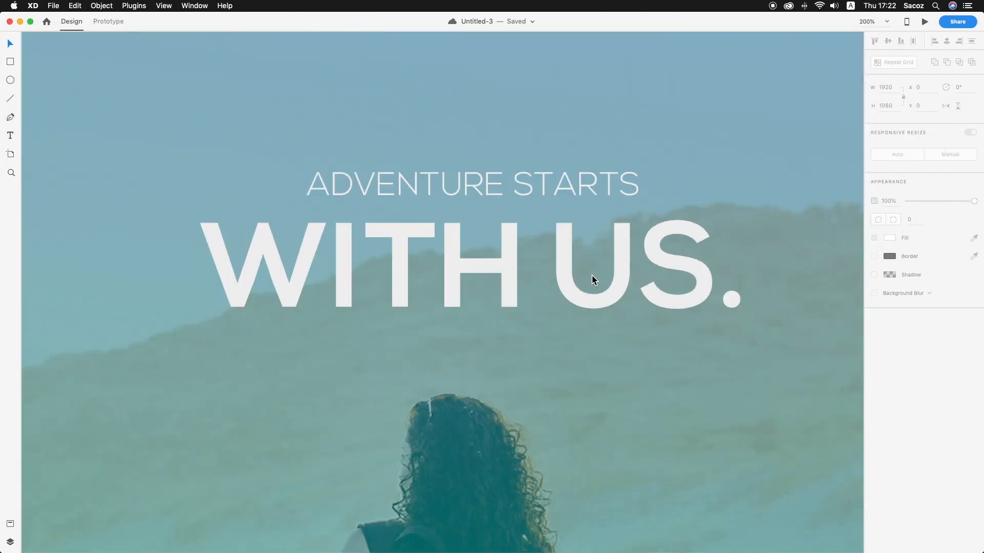
Look up the hex fill colour of the "WITH US." headline
click(592, 275)
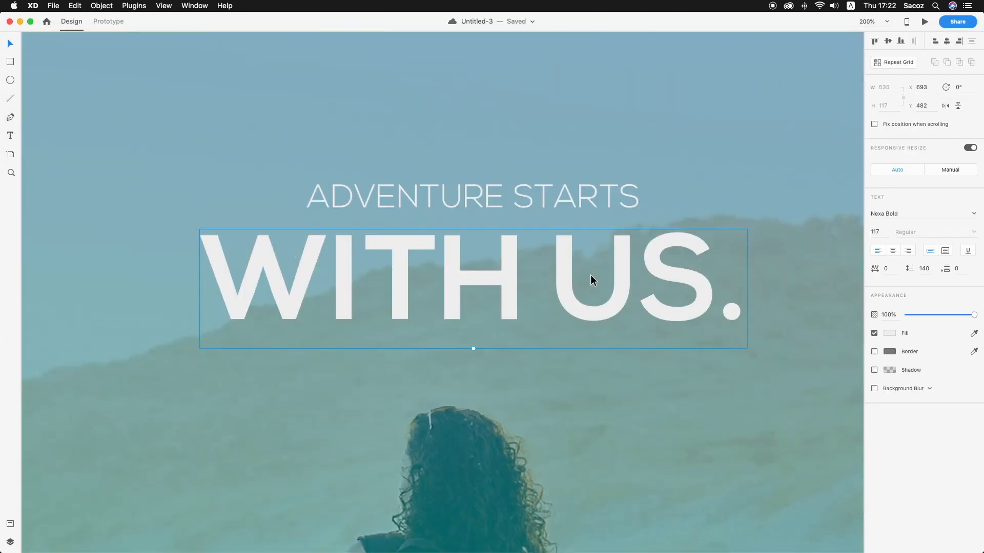
click(890, 333)
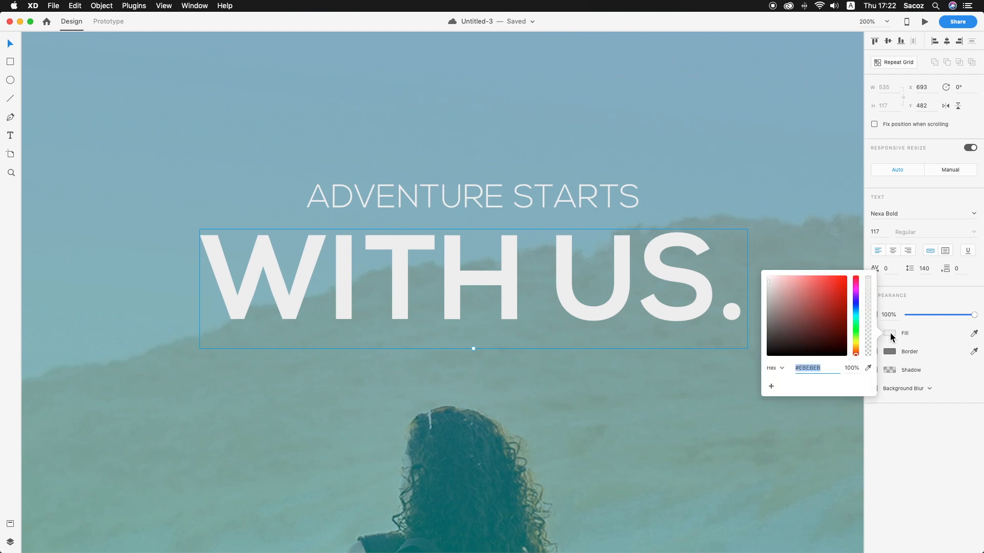
click(719, 393)
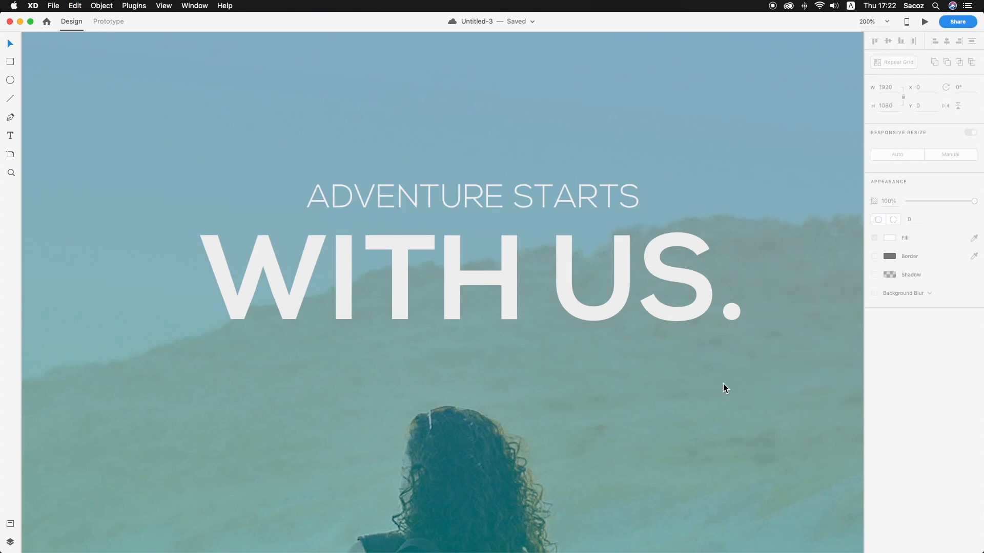
Move the chevron straight down to Y 1026.39, near the artboard's lower edge
scroll(715, 381, down, 10)
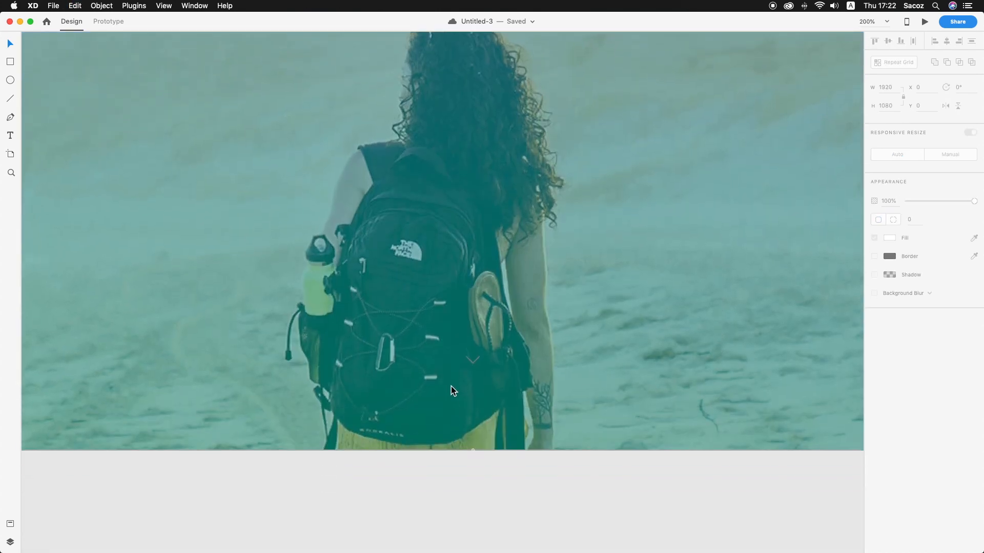
click(478, 359)
drag(478, 360, 478, 398)
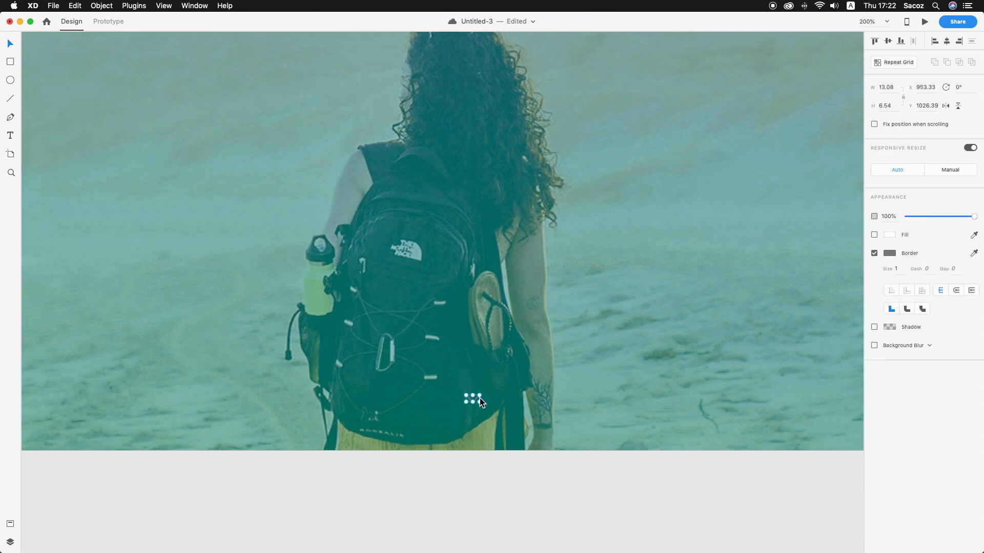
scroll(487, 395, down, 1)
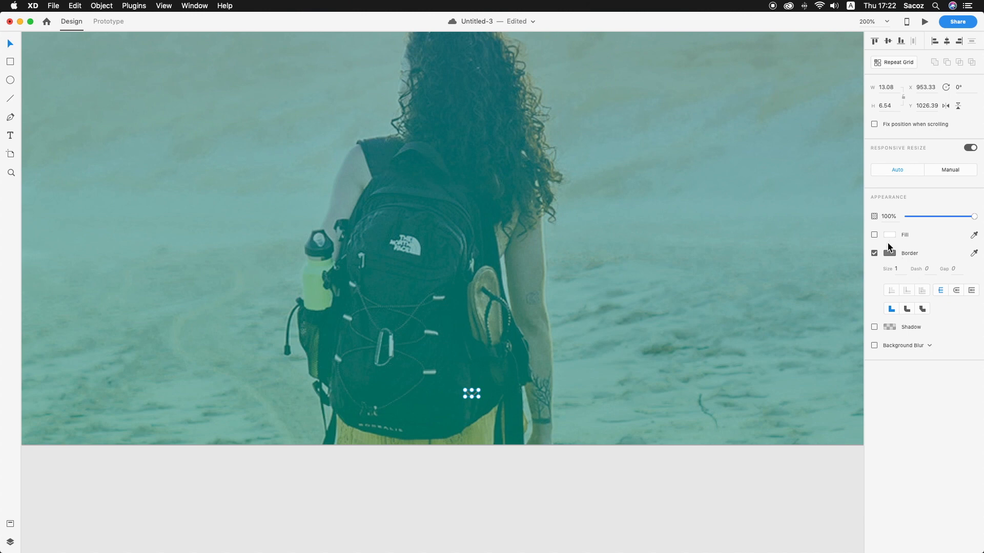
Give the chevron a border of size 5 in colour #EBEBEB
click(895, 268)
text(5)
key(Return)
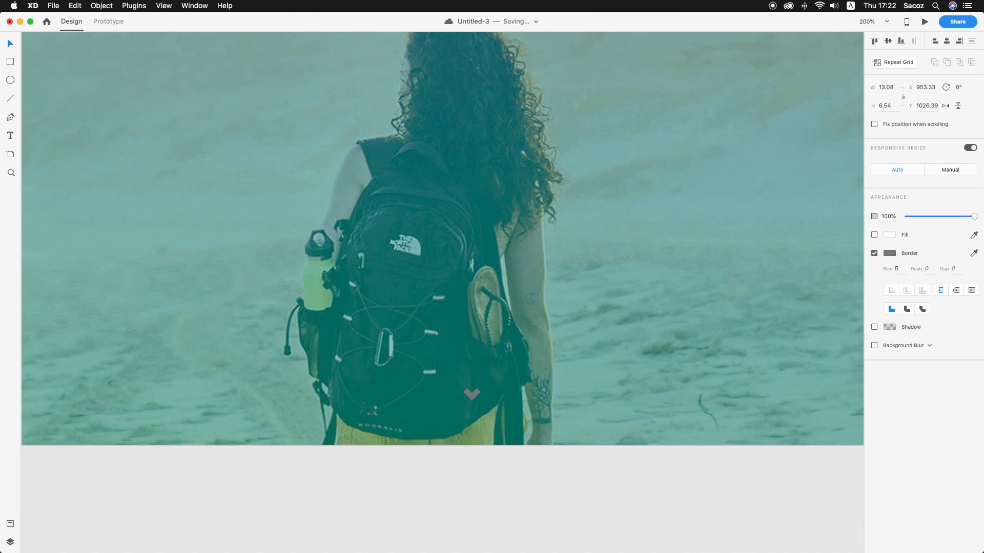
click(890, 253)
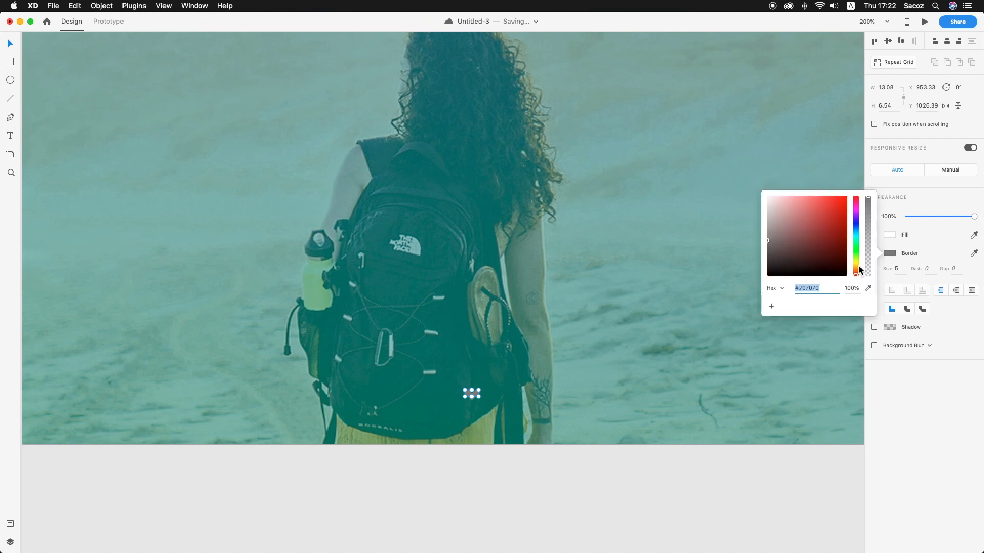
text(EBEBEB)
key(Return)
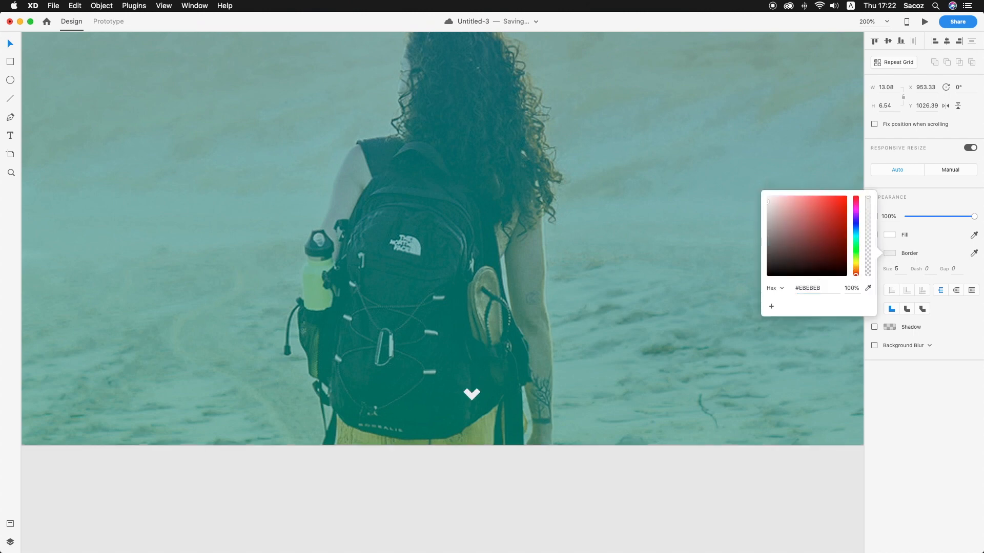
click(622, 233)
Enlarge the chevron slightly while keeping it centred near the artboard's lower edge
click(472, 395)
drag(480, 391, 486, 388)
click(559, 386)
Examine the chevron up close and the complete landing page layout as a whole
key(z)
click(557, 387)
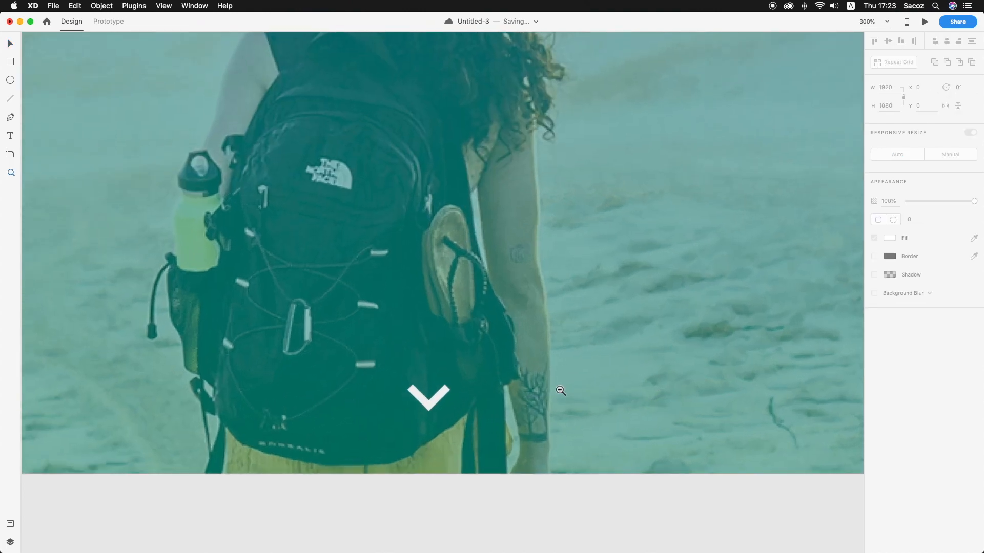
alt+click(561, 390)
alt+click(561, 390)
alt+click(560, 391)
alt+click(560, 390)
scroll(561, 391, up, 3)
scroll(560, 390, right, 2)
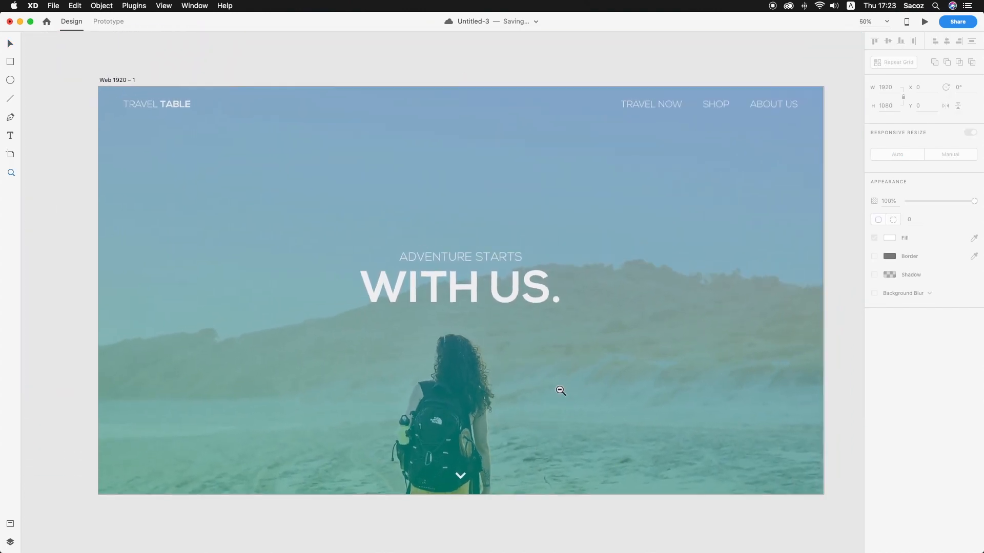
alt+click(560, 390)
scroll(558, 391, right, 1)
key(v)
click(518, 119)
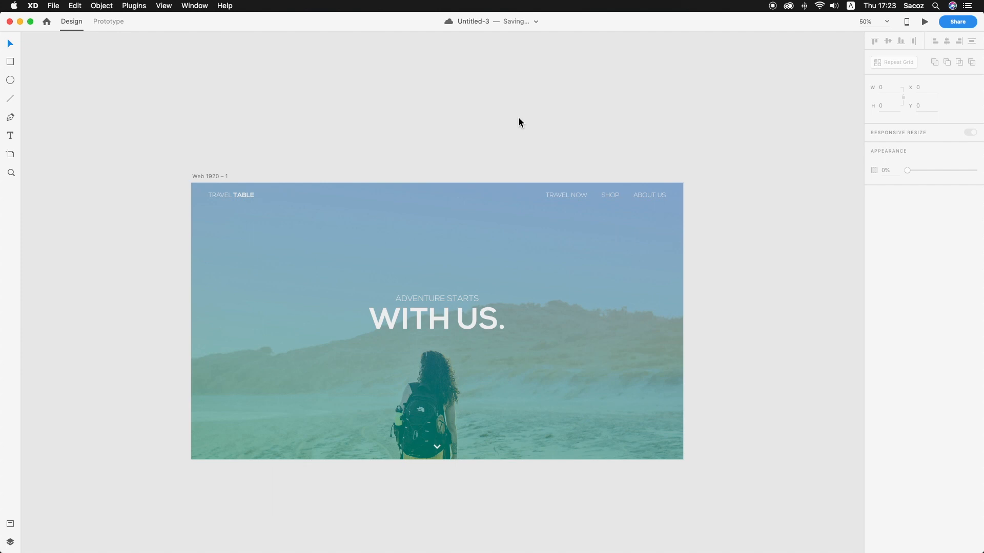
Add a second Web 1920 artboard beside the finished landing page artboard
scroll(519, 122, down, 2)
scroll(519, 122, right, 5)
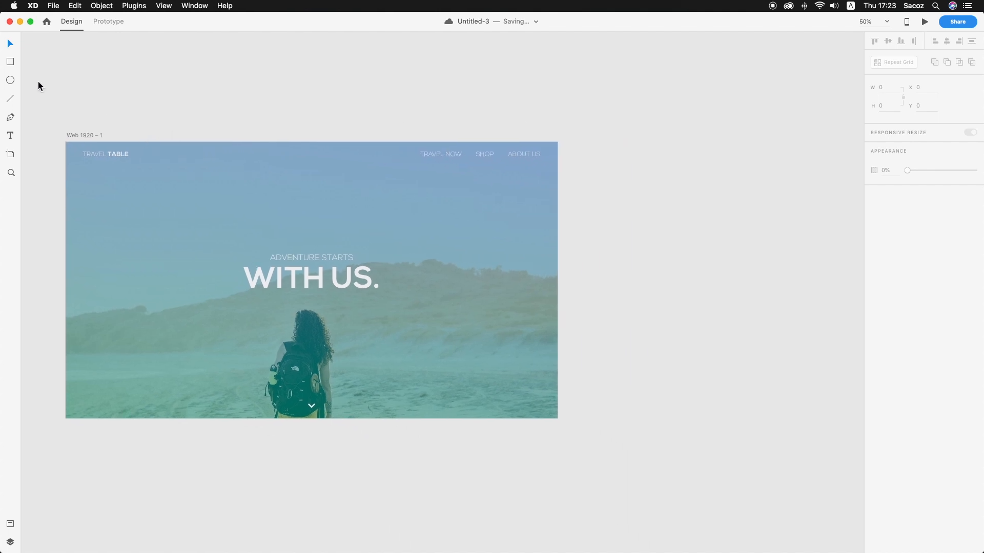
click(10, 154)
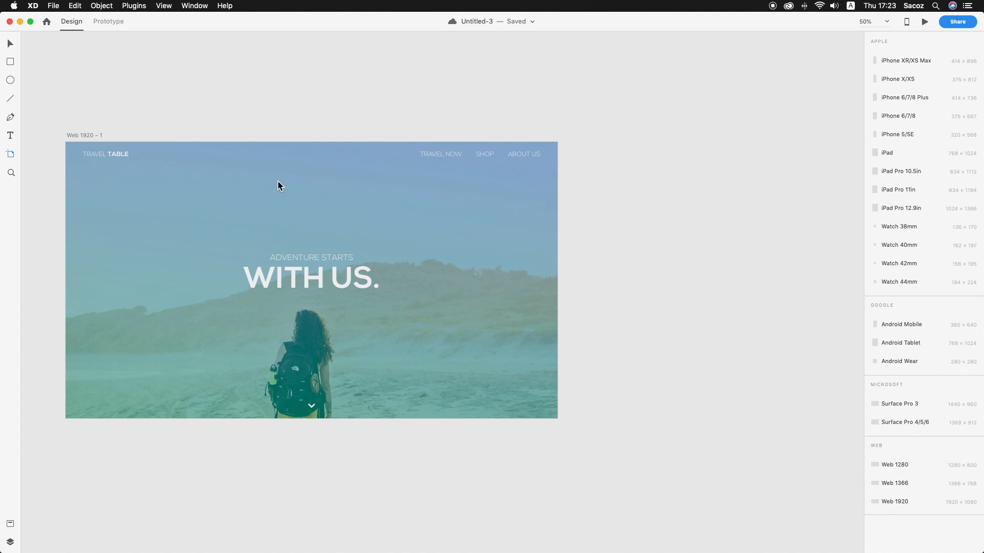
scroll(443, 178, down, 1)
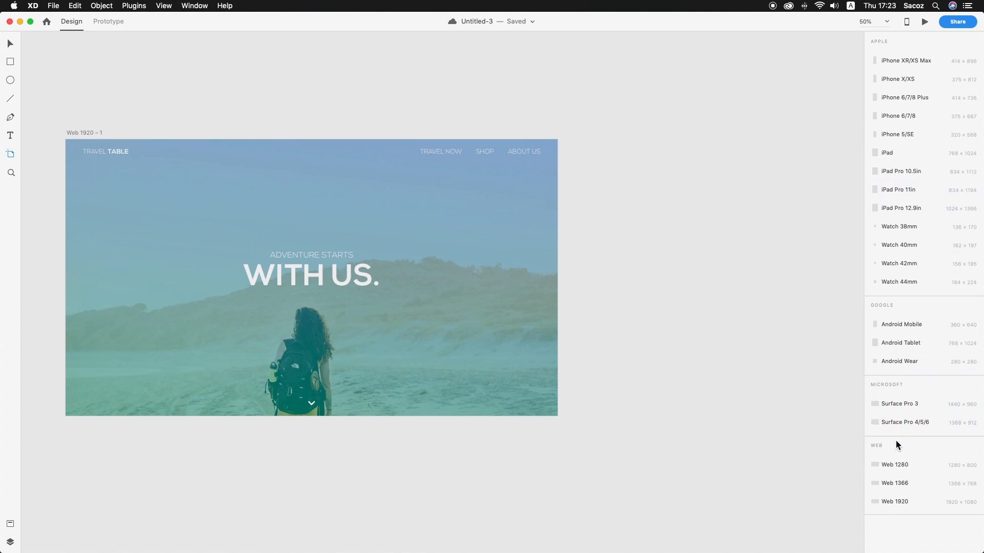
click(891, 501)
scroll(709, 345, right, 1)
scroll(359, 292, left, 5)
click(11, 45)
click(205, 59)
scroll(245, 68, down, 5)
scroll(245, 67, left, 5)
scroll(246, 72, up, 3)
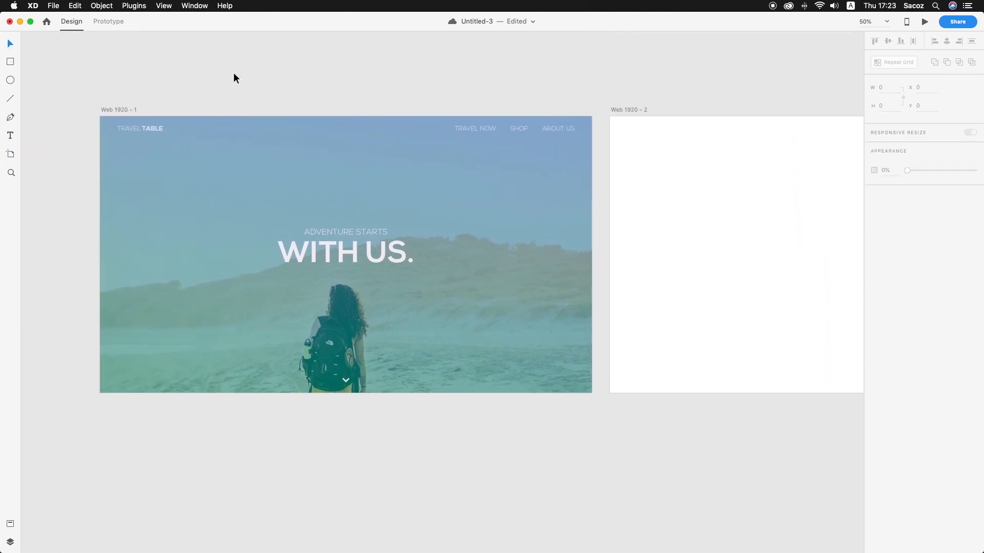
Unlock the locked full-size background on the first artboard
drag(64, 104, 606, 499)
click(607, 306)
click(581, 297)
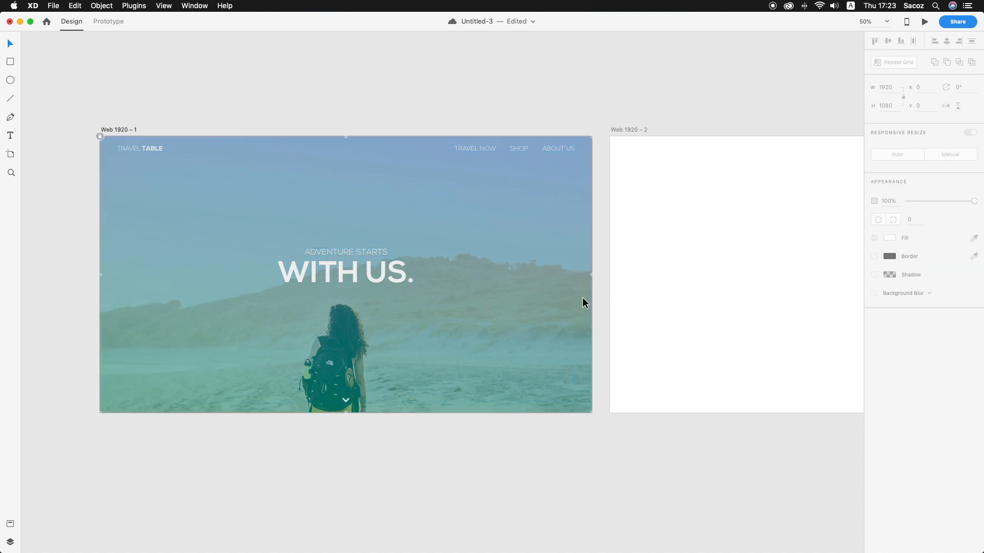
right_click(582, 296)
click(597, 316)
Duplicate all of the first artboard's content onto the empty second artboard, aligned to its edges
drag(609, 464, 97, 100)
scroll(97, 102, right, 5)
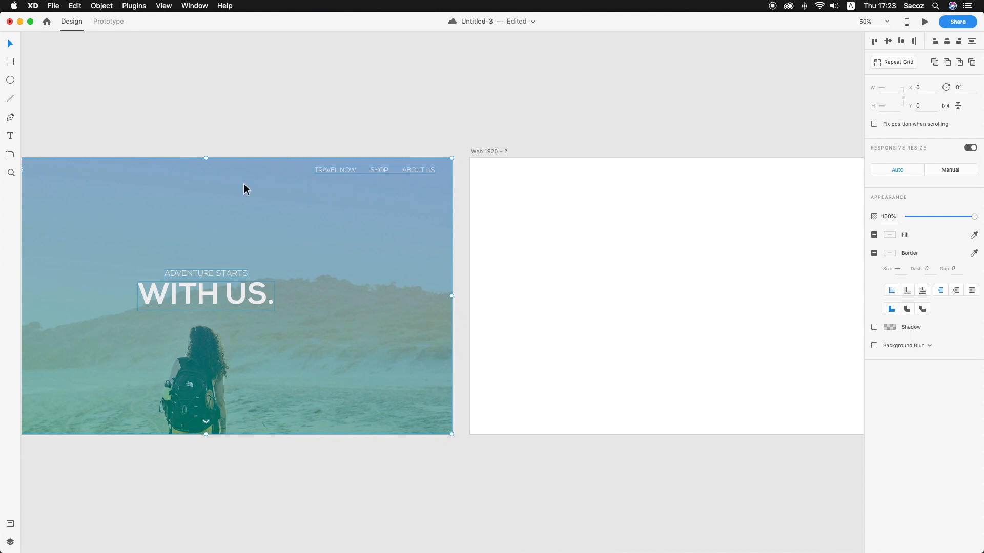
scroll(230, 238, right, 8)
drag(193, 238, 690, 251)
click(589, 107)
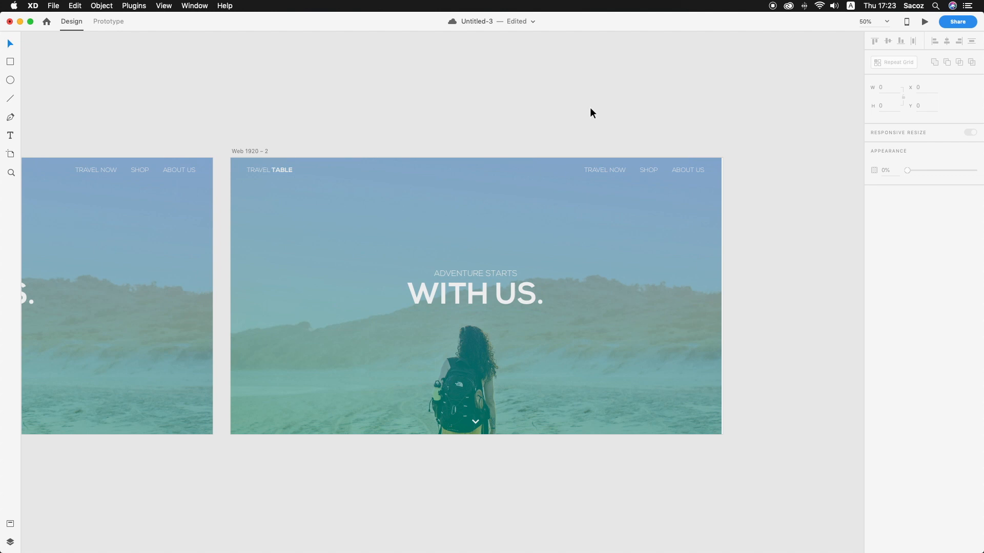
Replace the second artboard's small heading with "GLAD YOU CAN" and centre it above the large heading
click(489, 273)
double_click(503, 273)
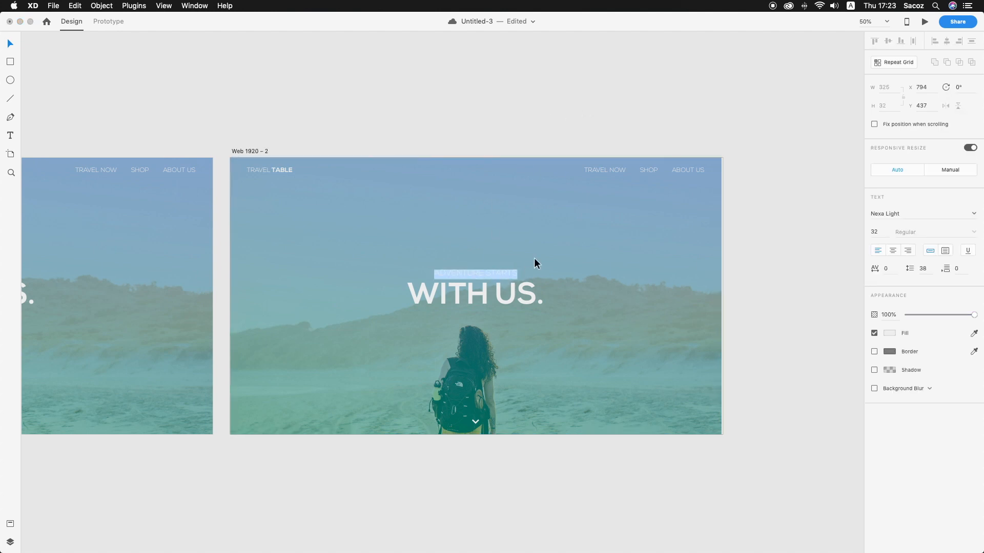
text(GLAD YOU CAN JOIUN)
key(BackSpace)
key(BackSpace)
text(N YS)
key(BackSpace)
text(S)
key(cmd+a)
text(GLAD YOU CAN)
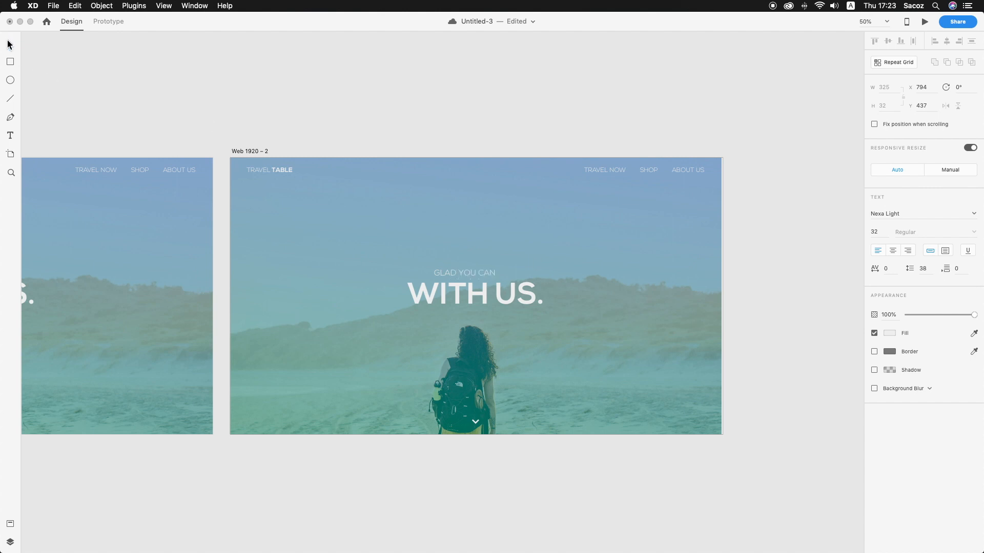
key(Escape)
drag(478, 276, 490, 273)
Change the second artboard's large heading to "JOIN US." and centre it under the small heading at about X 708
double_click(495, 290)
text(JOIN US)
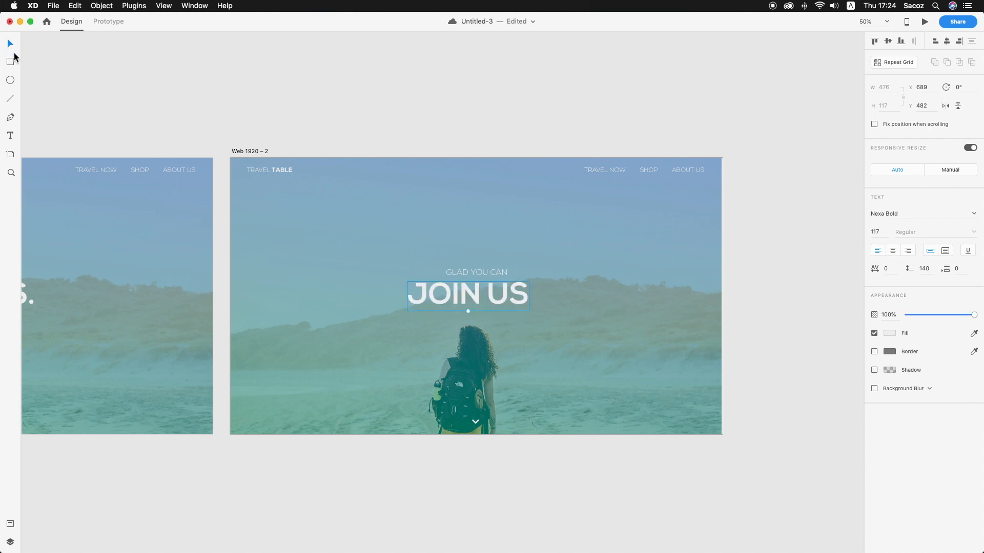
click(530, 302)
double_click(529, 300)
click(529, 299)
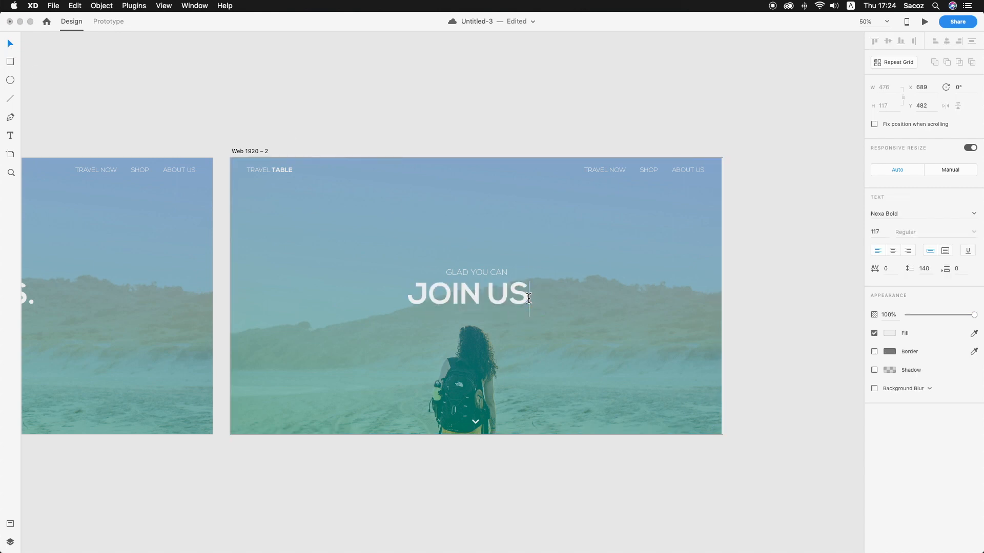
text(.,)
key(BackSpace)
click(10, 44)
drag(500, 305, 505, 305)
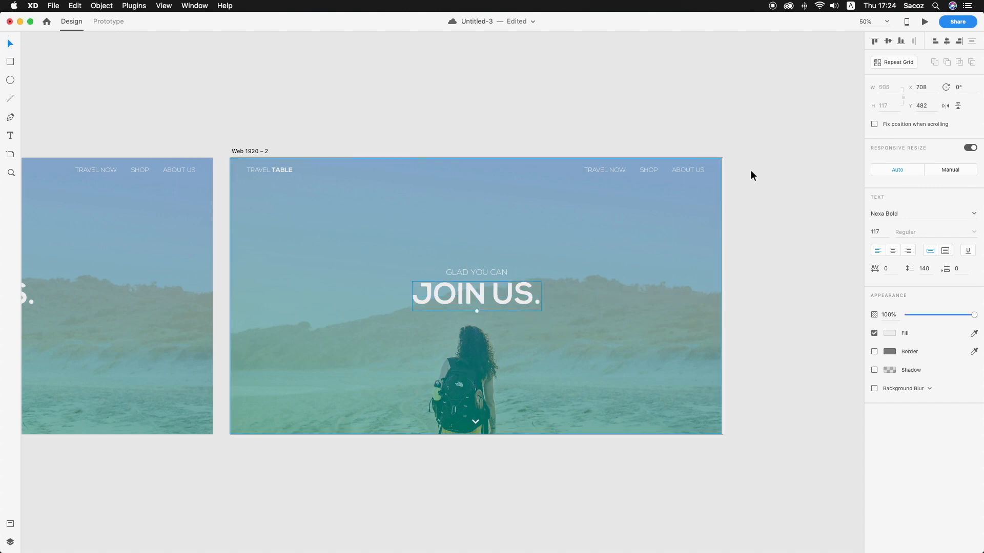
Inspect the second artboard's layout up close, save the document and bring both artboards into view
click(682, 258)
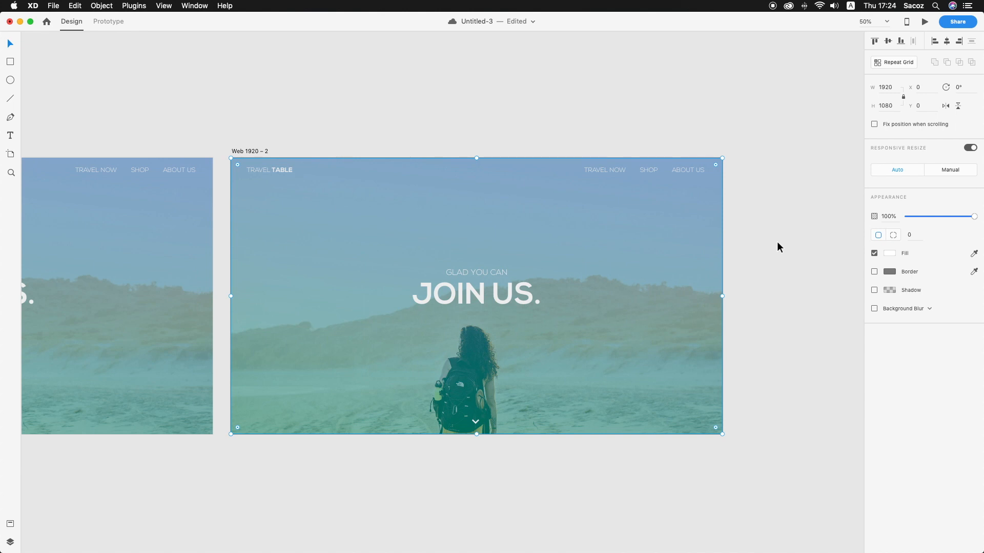
key(z)
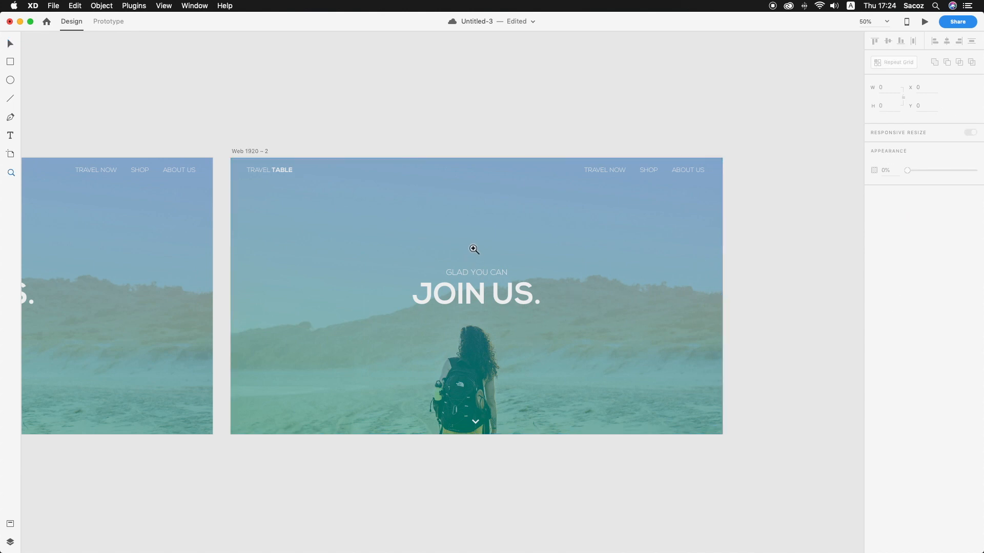
scroll(472, 251, down, 2)
click(469, 313)
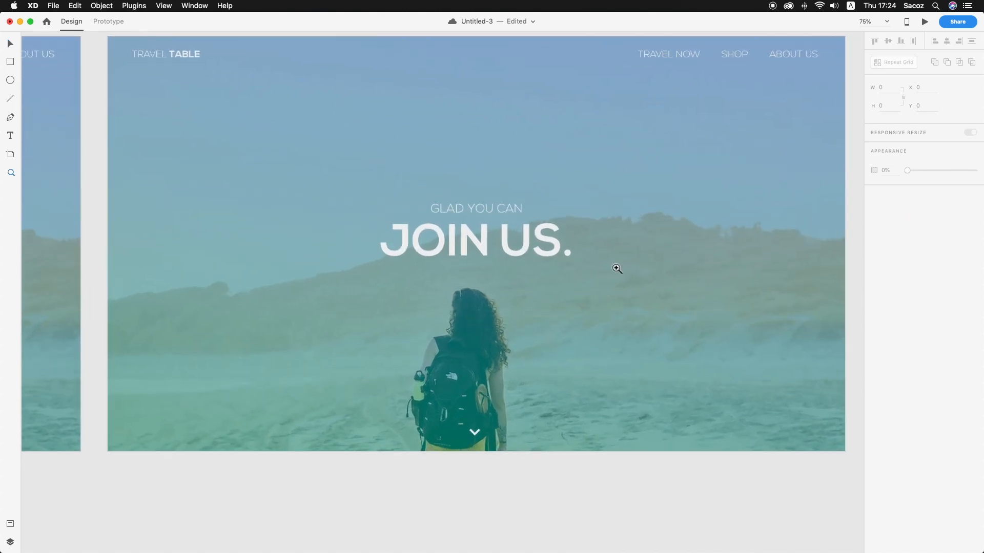
key(super+s)
alt+click(450, 279)
key(v)
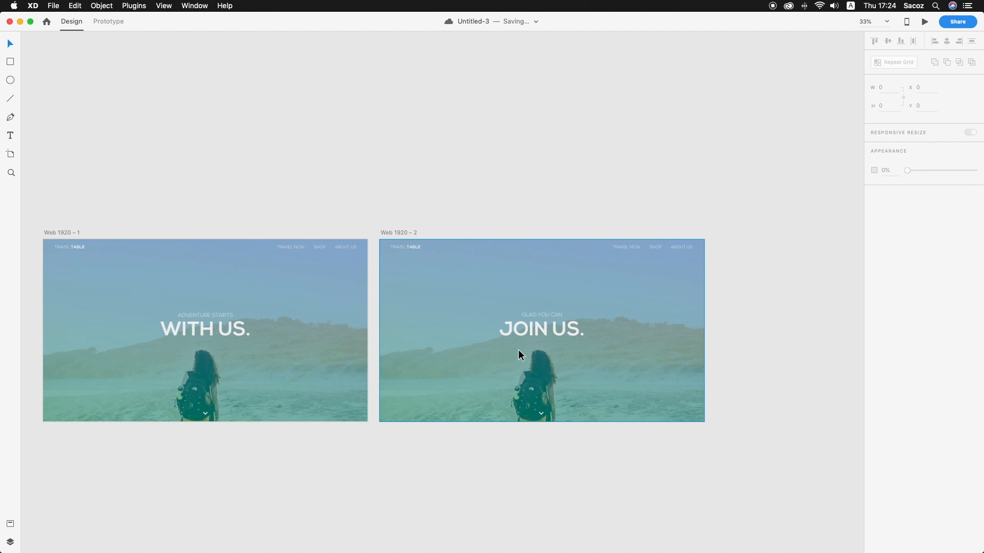
In Prototype mode, give the first artboard's chevron a Tap-triggered Transition with the Slide Up animation
click(115, 25)
click(206, 413)
click(210, 413)
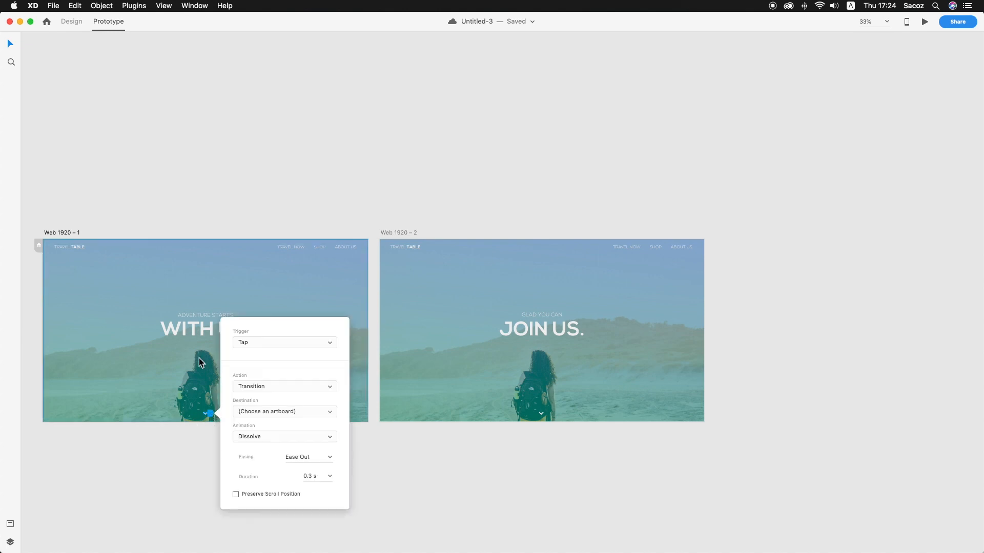
click(262, 342)
click(265, 342)
click(262, 389)
click(321, 367)
click(275, 437)
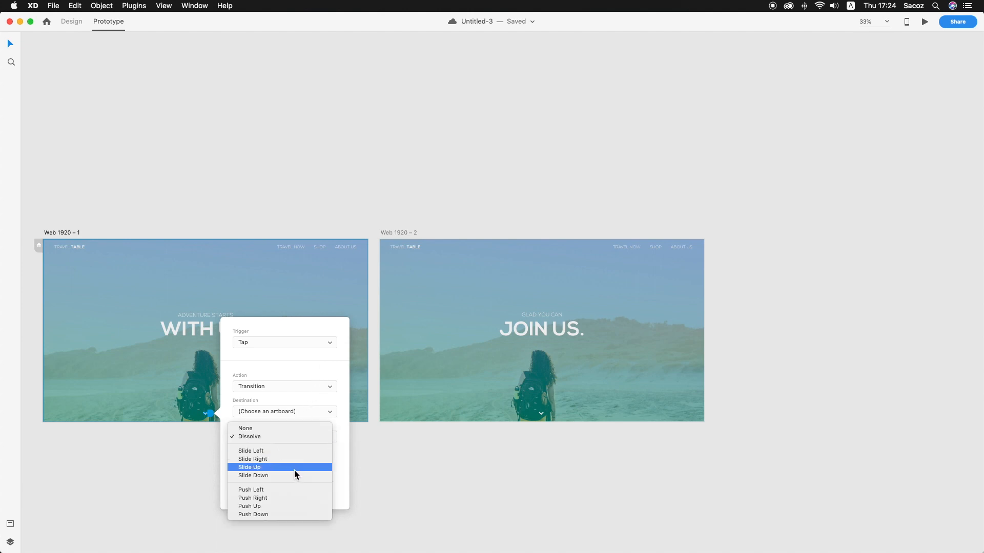
click(292, 467)
Set the chevron transition's easing to Ease In-Out and its duration to 1 s
click(322, 456)
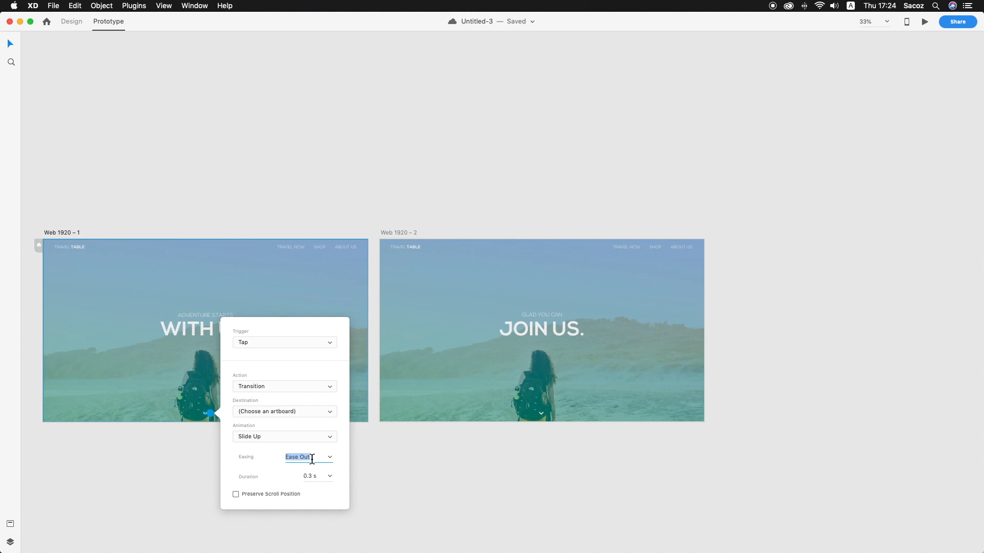
click(329, 460)
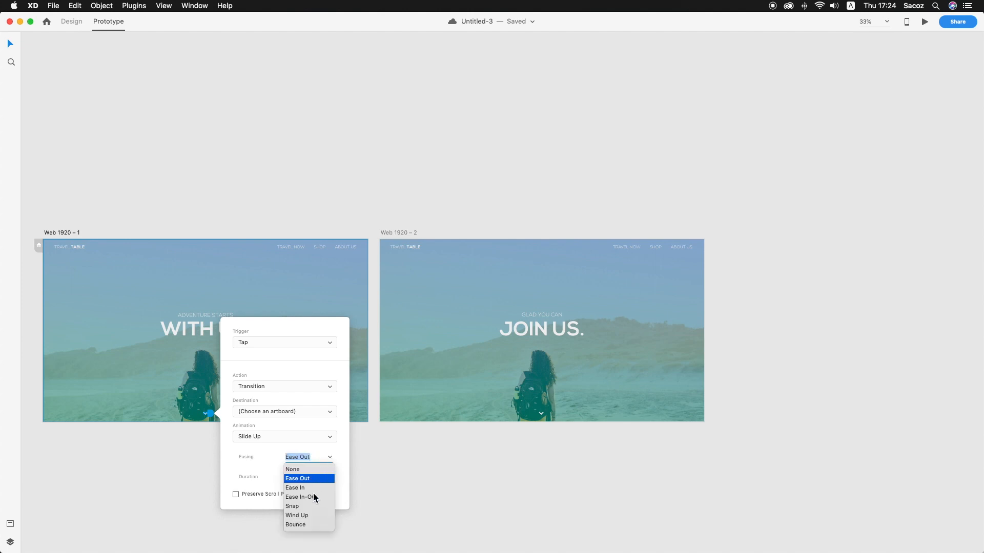
click(311, 495)
click(328, 477)
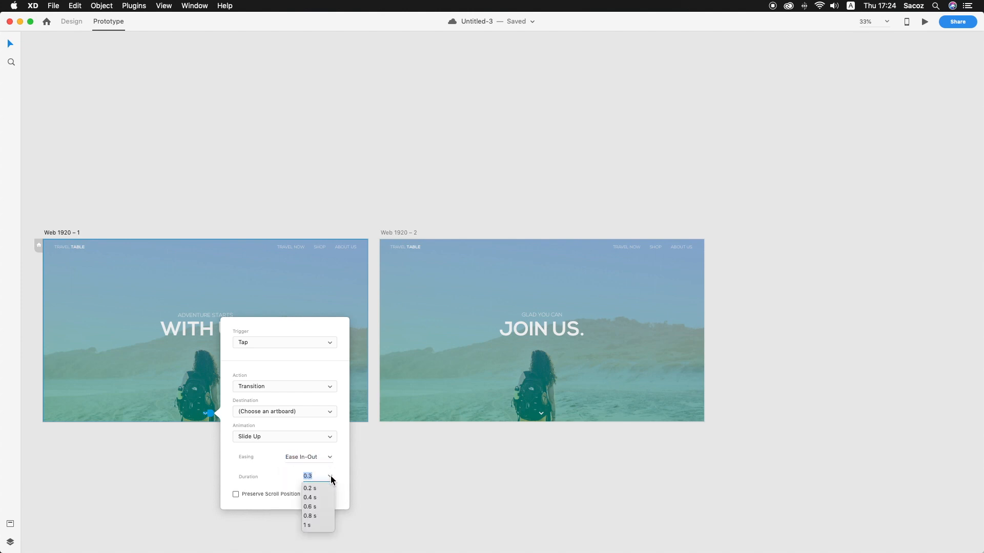
click(315, 524)
click(419, 505)
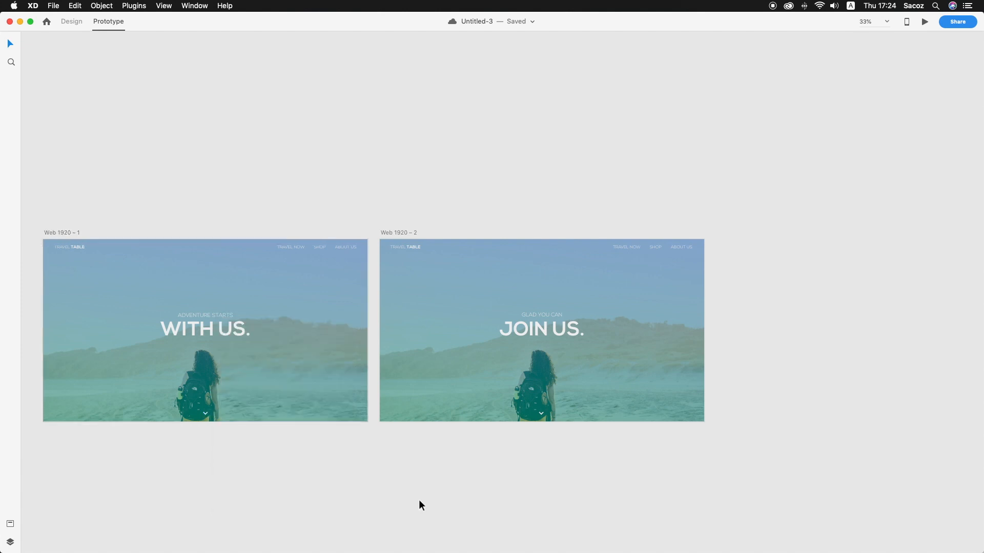
Preview the first artboard in full screen and close the preview
click(925, 23)
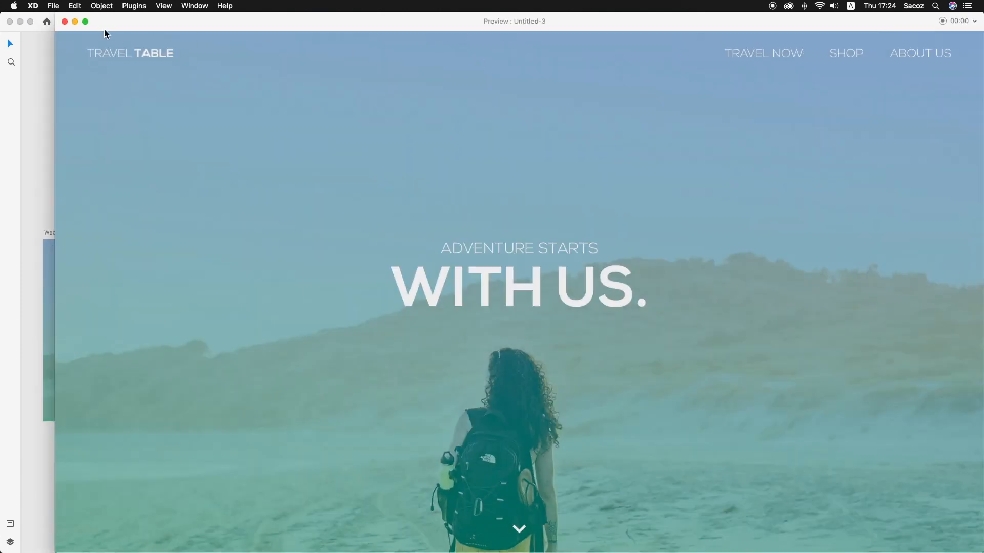
click(86, 23)
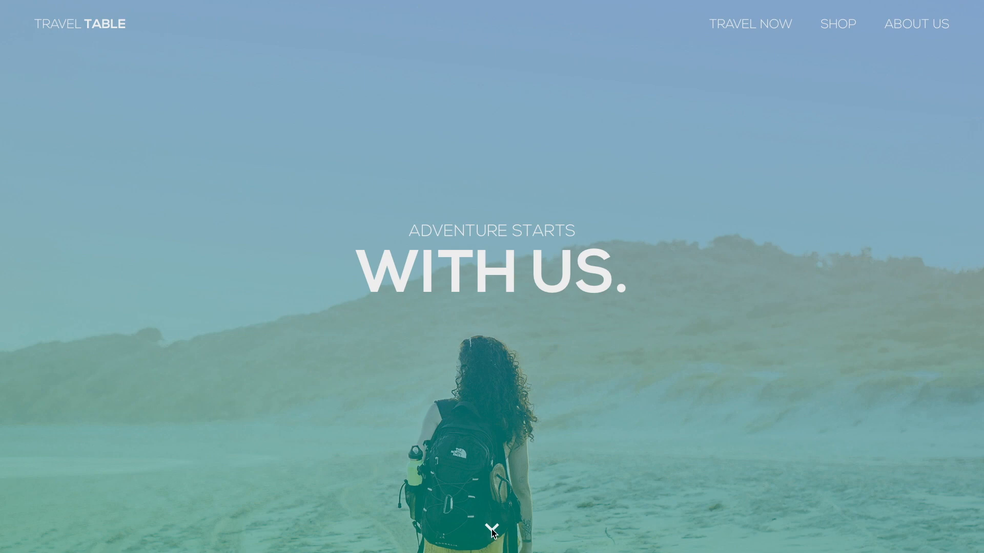
key(Escape)
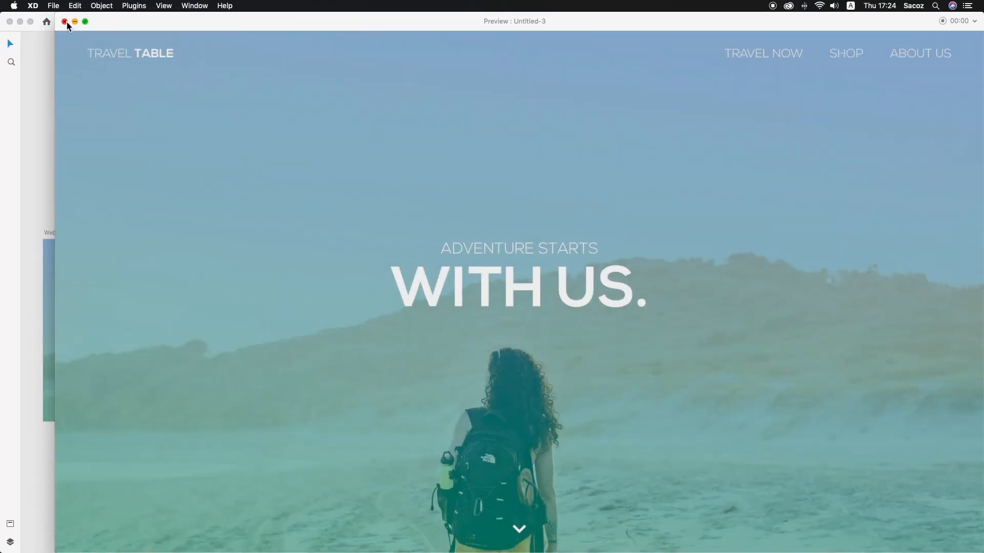
click(64, 21)
Set the destination of the chevron's Tap transition to the Web 1920 – 2 artboard
click(205, 414)
click(210, 414)
click(286, 343)
click(286, 342)
click(287, 411)
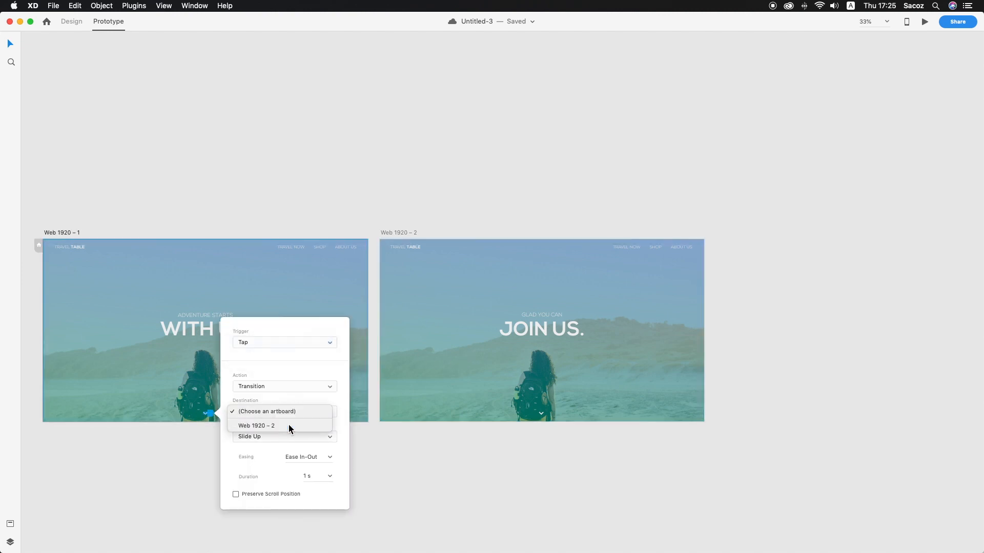
click(287, 434)
click(357, 174)
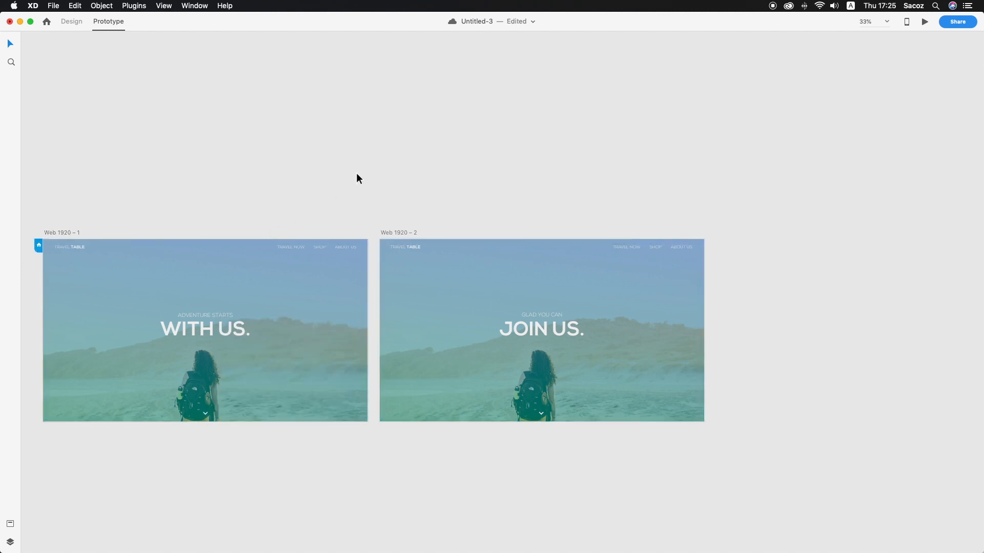
Preview the prototype and test the chevron's slide-up transition to the second artboard
click(925, 21)
click(519, 532)
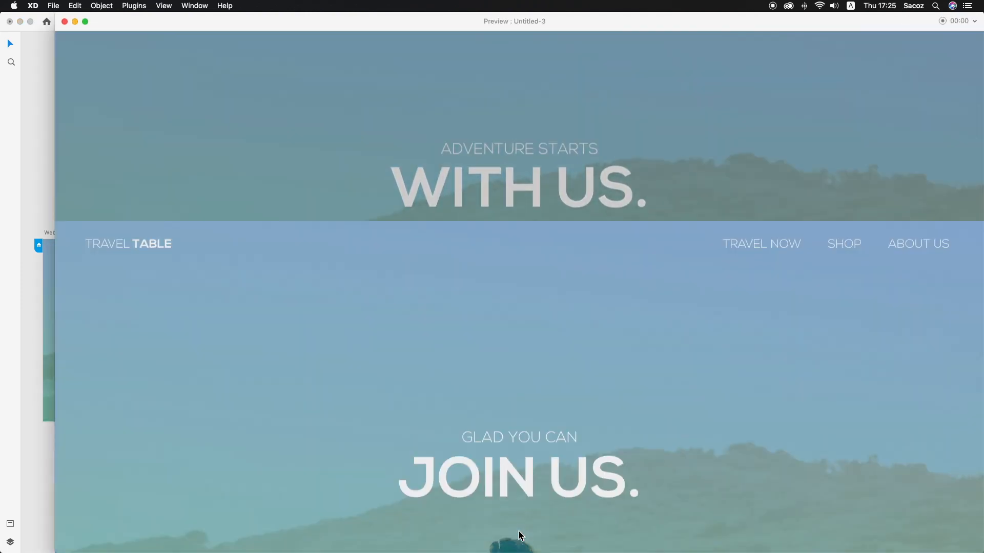
click(65, 21)
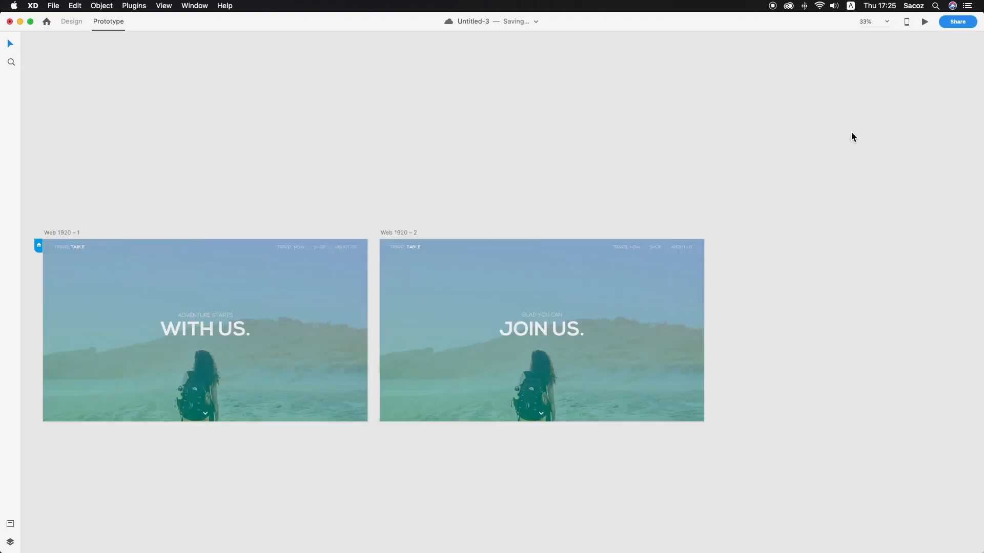
View the landing page prototype in a full-screen preview and leave full screen
click(924, 22)
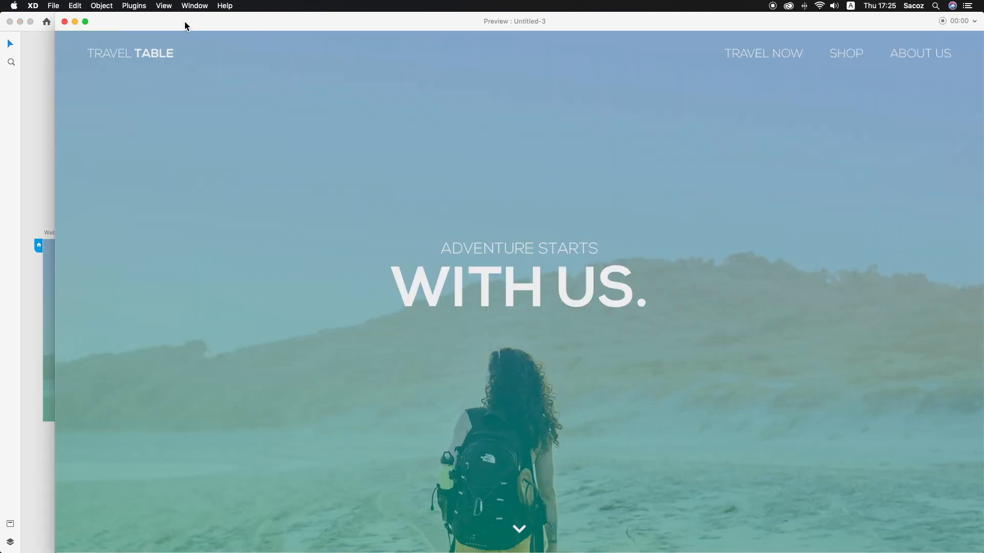
click(90, 23)
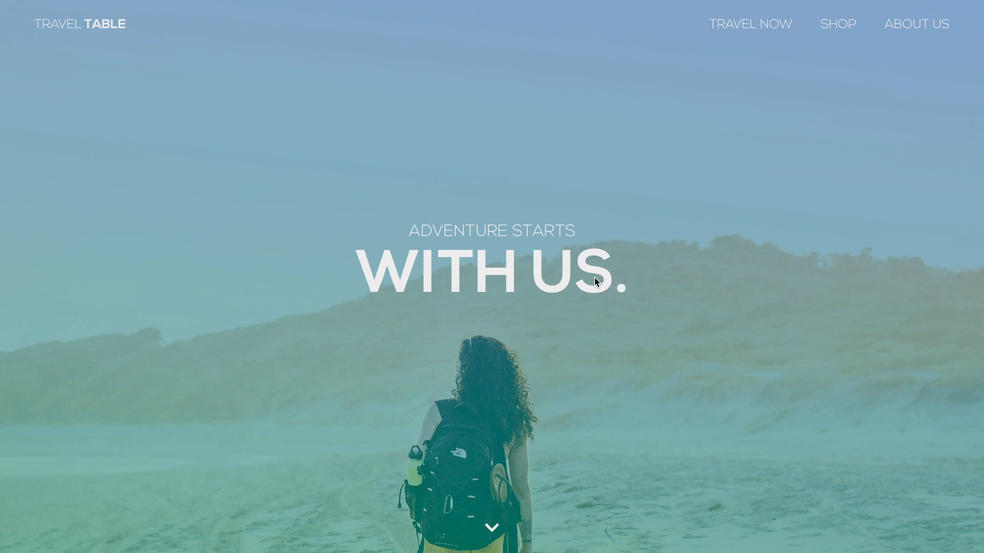
mouse_move(16, 23)
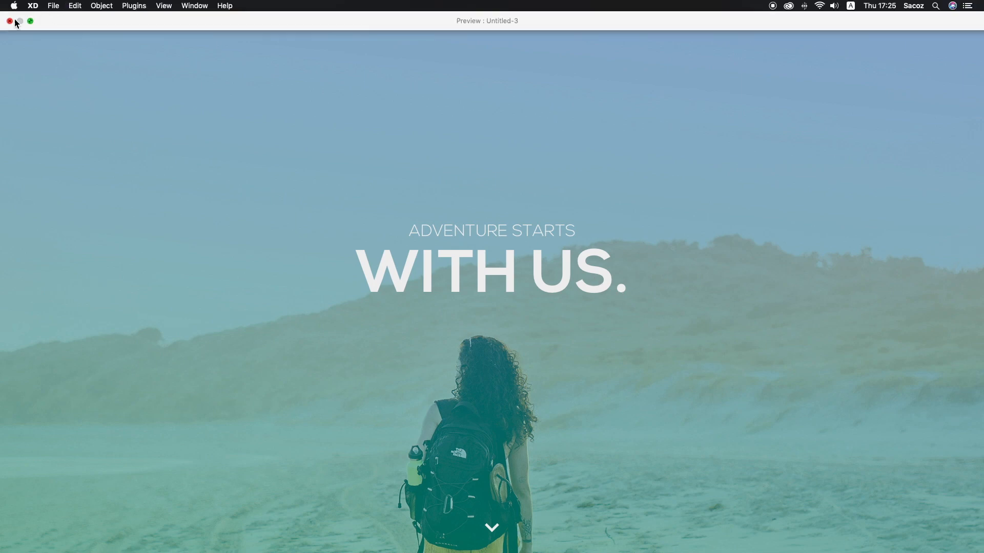
click(31, 21)
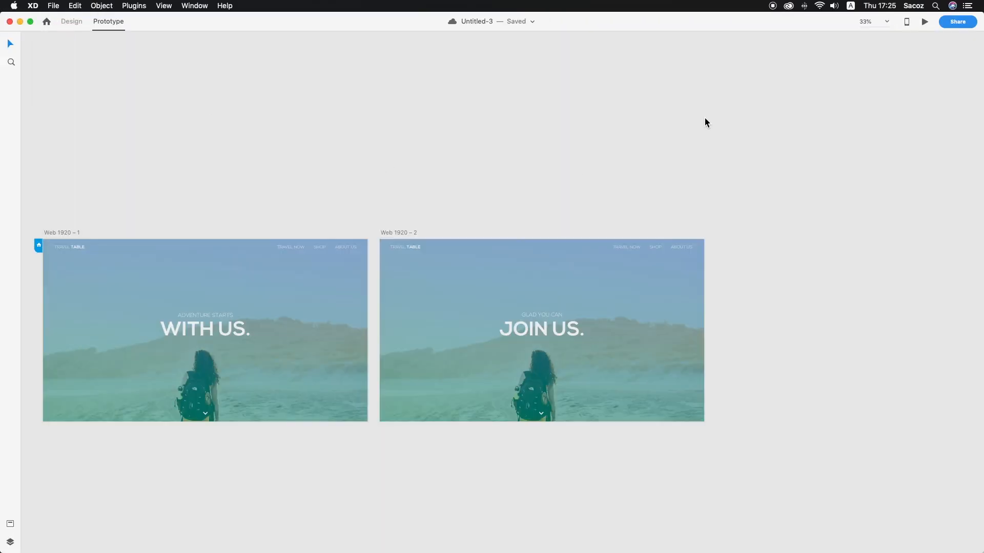
Close the preview and shrink the TRAVEL NOW, SHOP and ABOUT US navigation text on the first artboard to font size 19
click(73, 22)
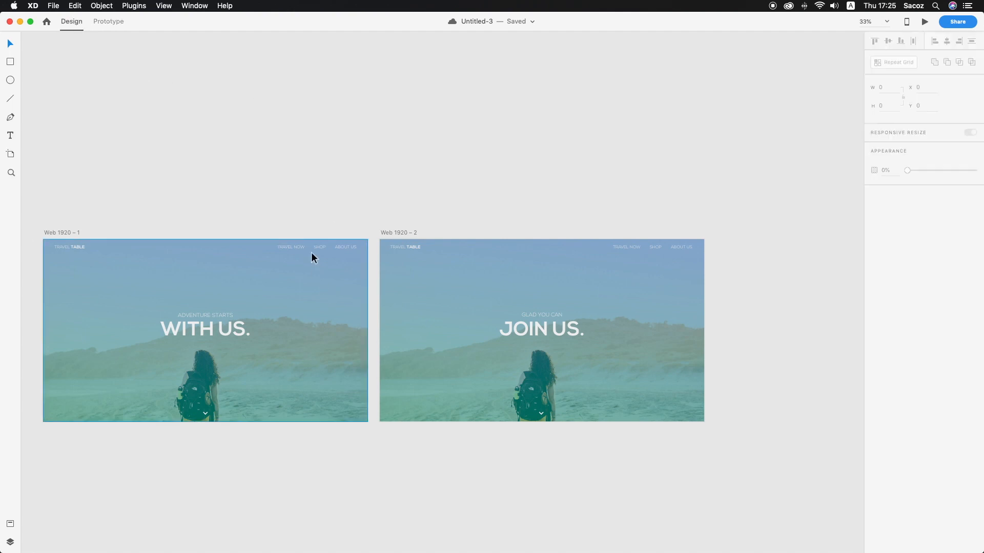
scroll(315, 254, up, 5)
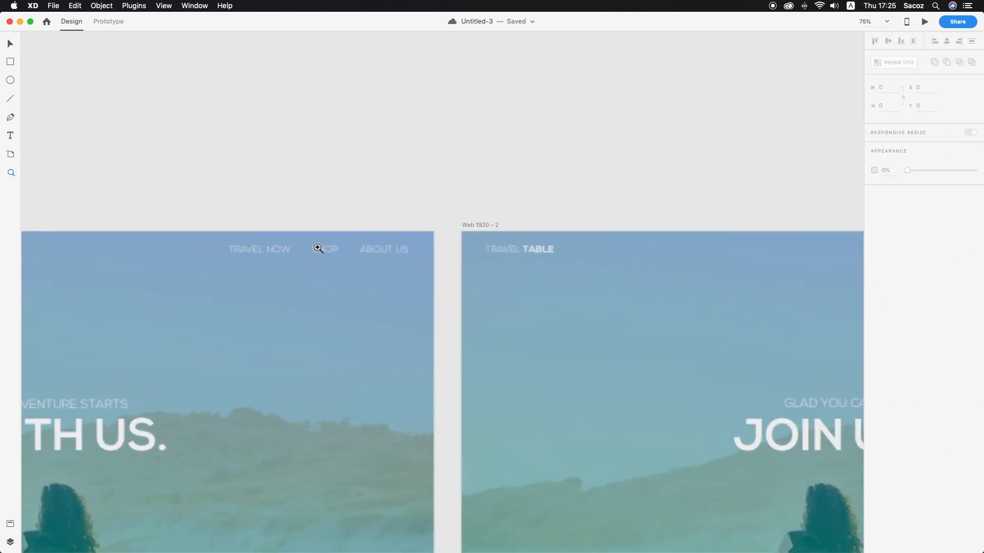
click(315, 255)
drag(321, 258, 339, 246)
click(358, 226)
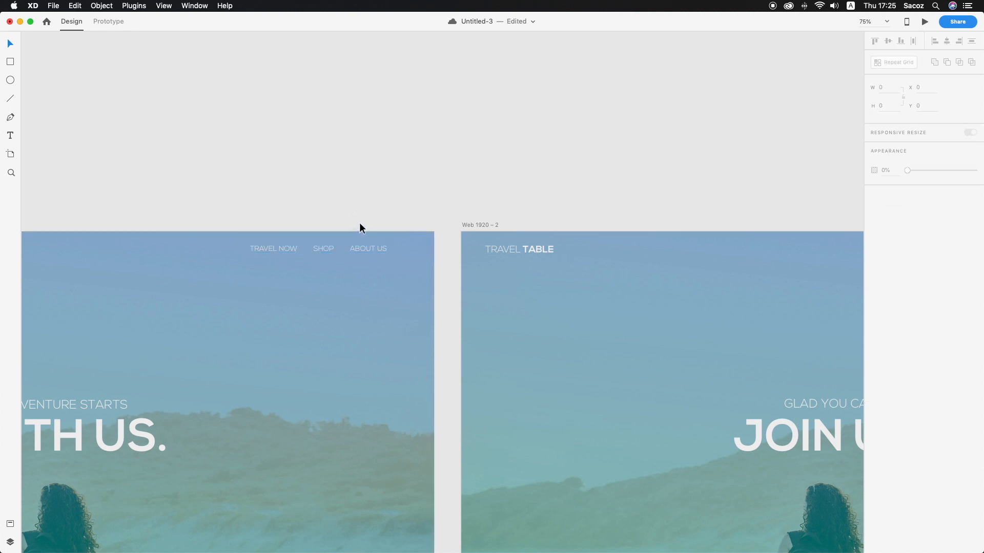
Replace the larger navigation text on the Web 1920 – 2 artboard with a copy of the first artboard's smaller navigation
scroll(419, 280, right, 10)
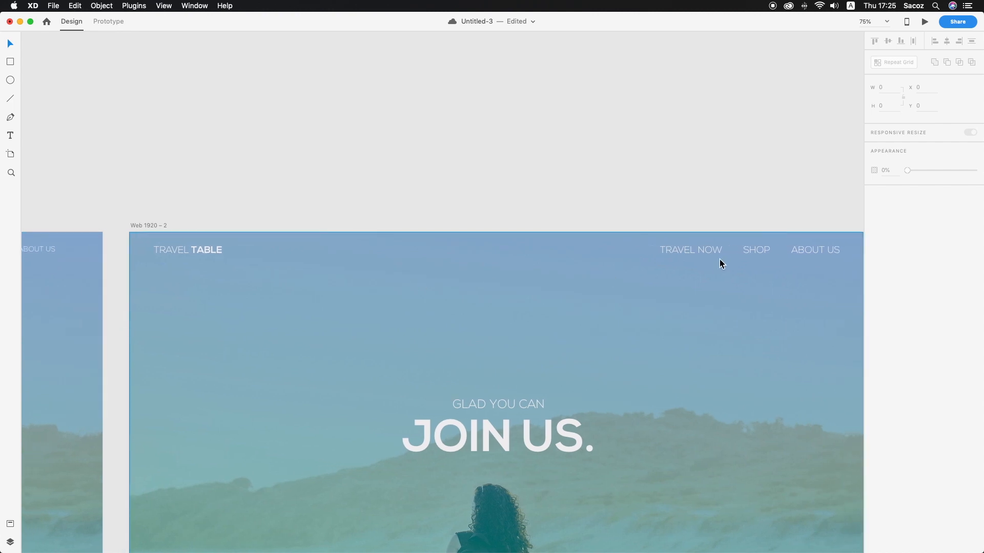
click(719, 253)
key(Delete)
drag(42, 253, 827, 276)
Match the second artboard's navigation margin to the logo margin using a 63 by 25 spacer rectangle, and delete the spacer
key(r)
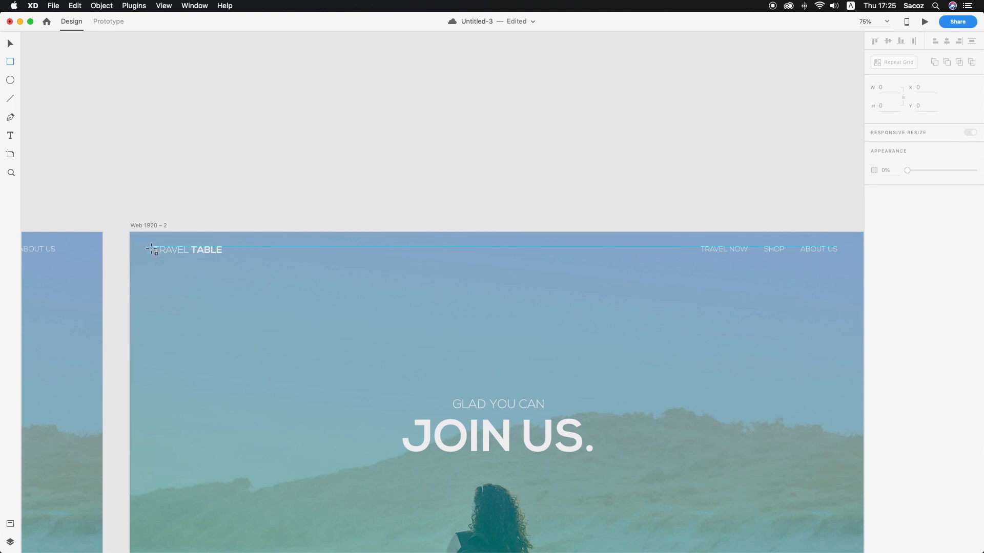
drag(156, 249, 130, 255)
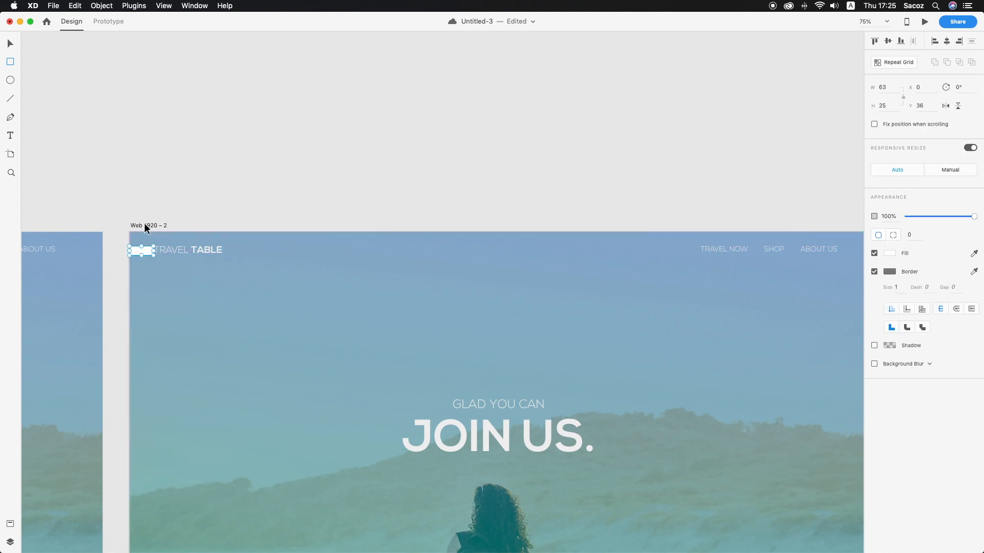
scroll(119, 234, right, 3)
drag(86, 255, 763, 253)
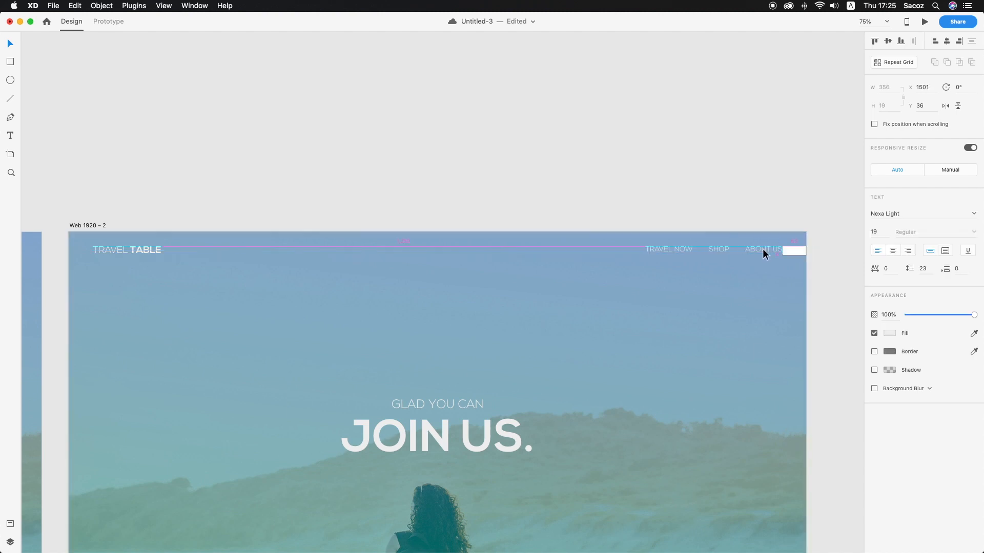
click(798, 251)
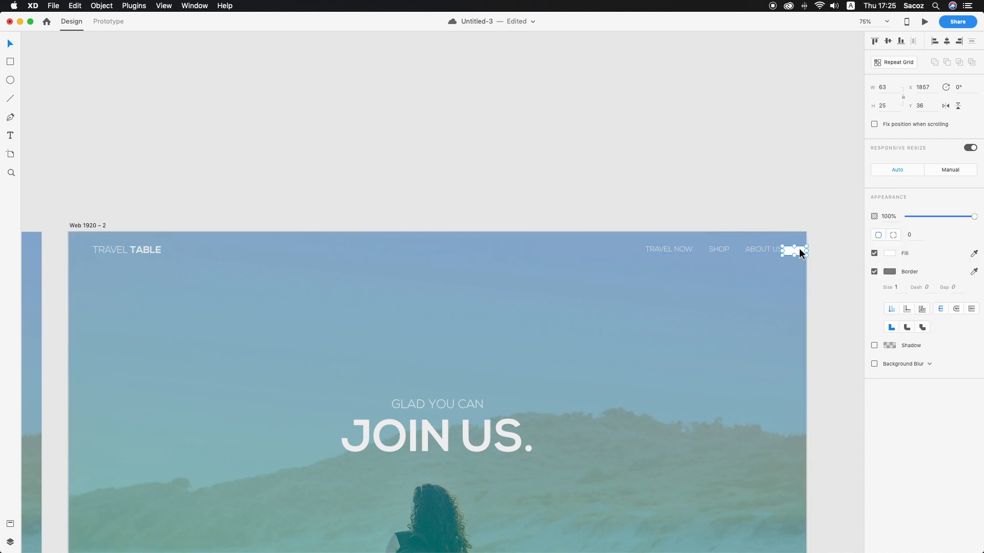
key(BackSpace)
Switch to prototype mode, preview the transition to the JOIN US. artboard and close the preview
click(118, 23)
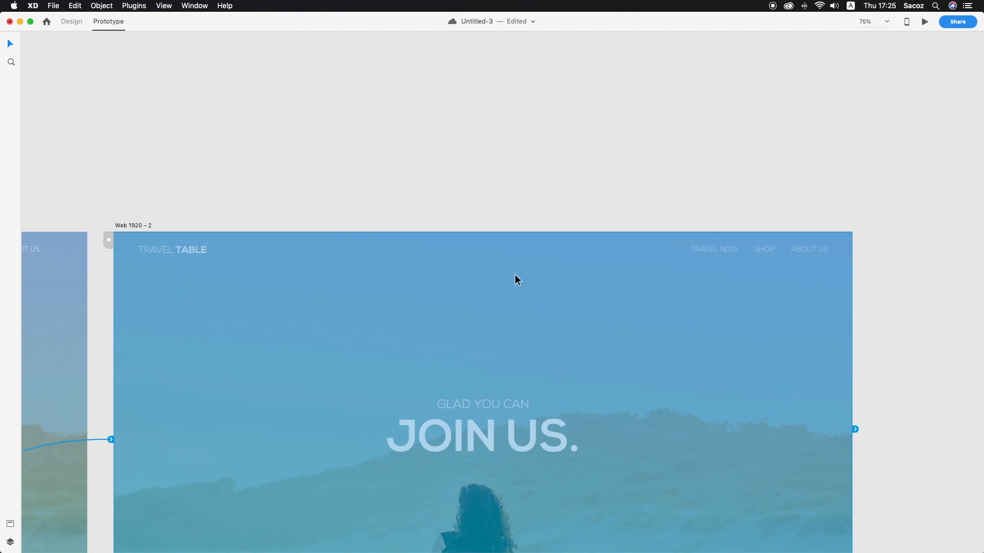
click(924, 23)
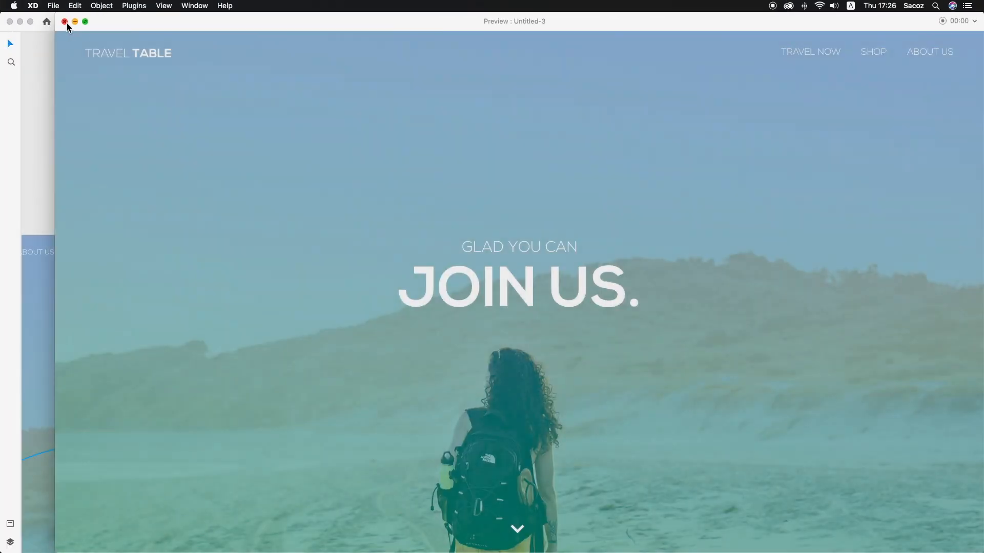
click(65, 22)
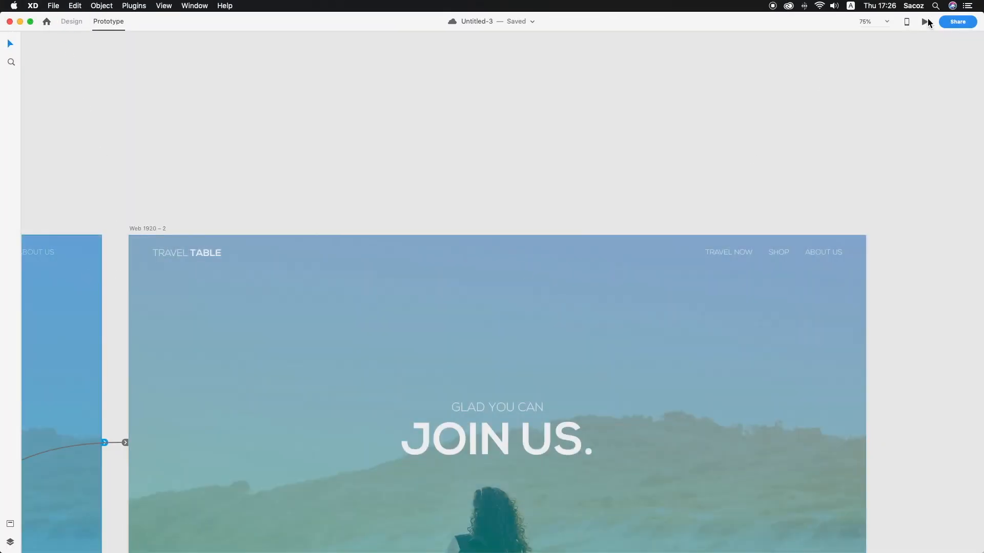
Preview the prototype in full screen, trigger the chevron transition to the JOIN US. artboard and close the preview
click(928, 22)
click(85, 23)
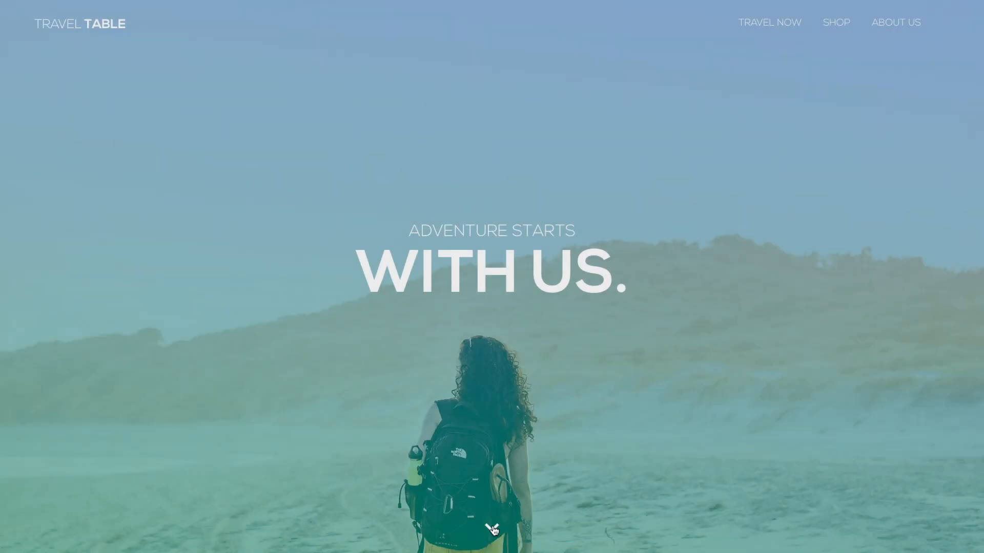
click(492, 527)
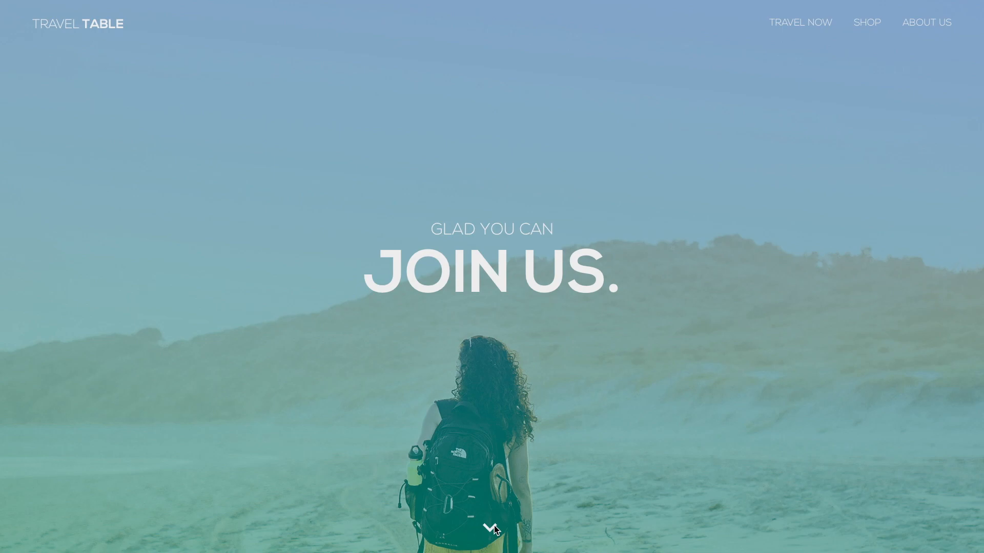
key(Escape)
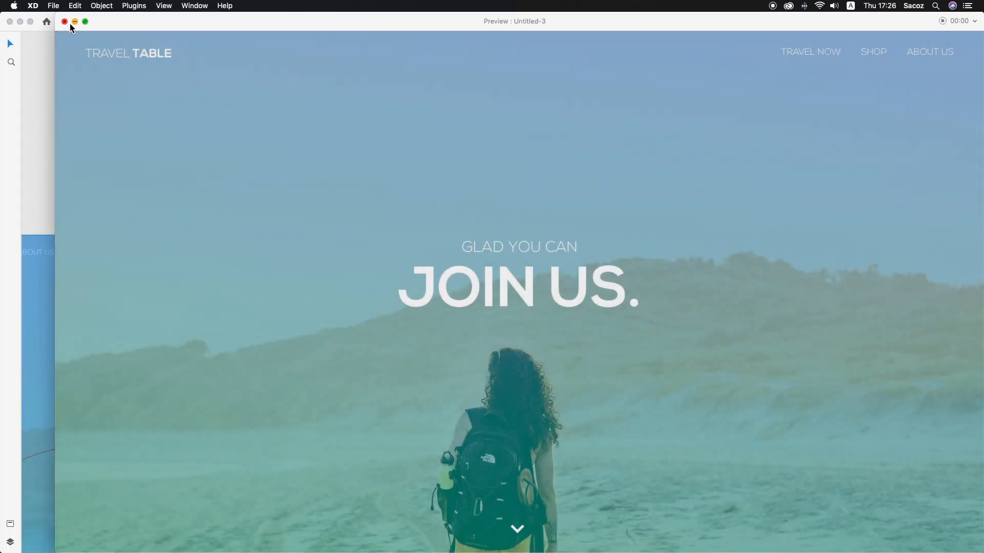
click(65, 22)
Minimize Adobe XD and open unsplash.com in the Chrome browser
key(super+m)
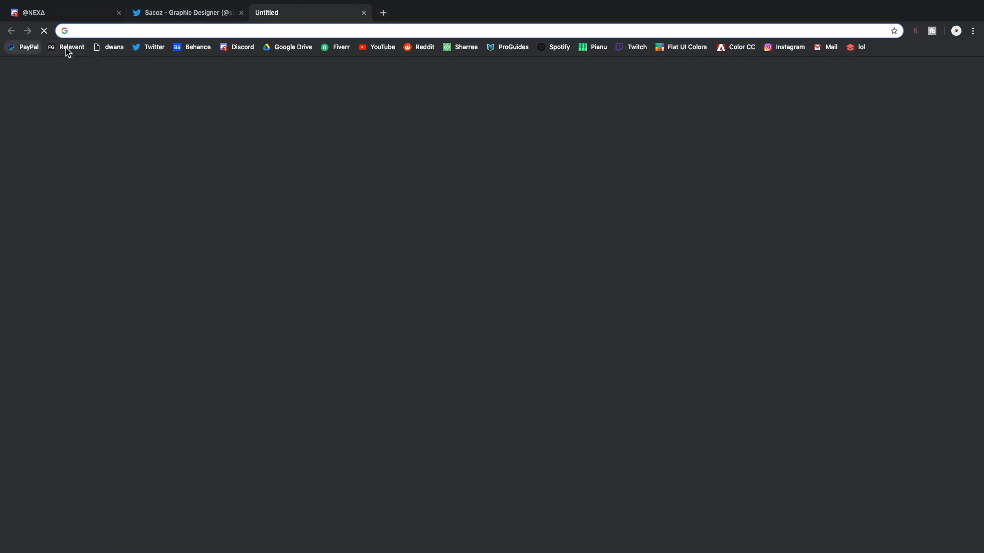
text(U)
key(Return)
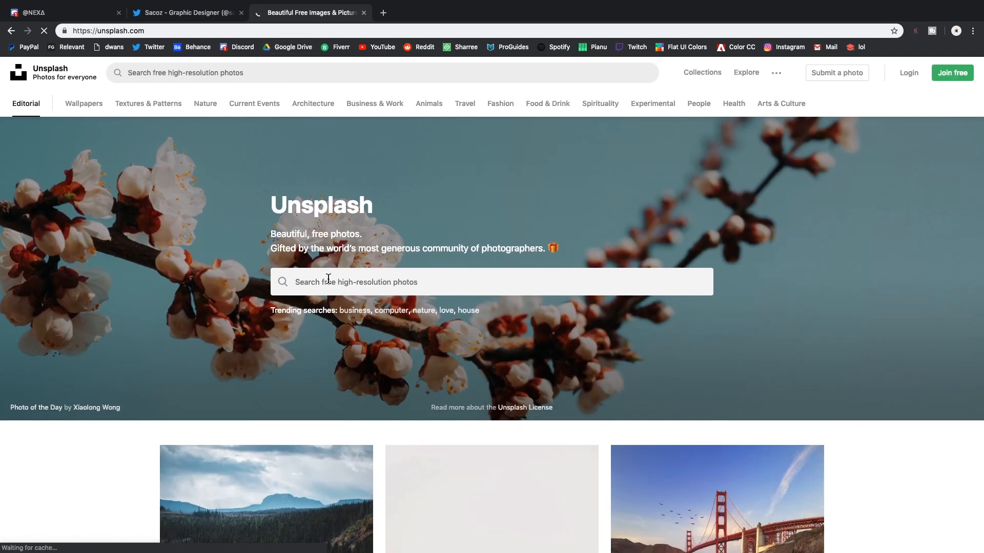
Search Unsplash for "travel" and download the photo of the man sitting on a dock facing a mountain lake
click(329, 281)
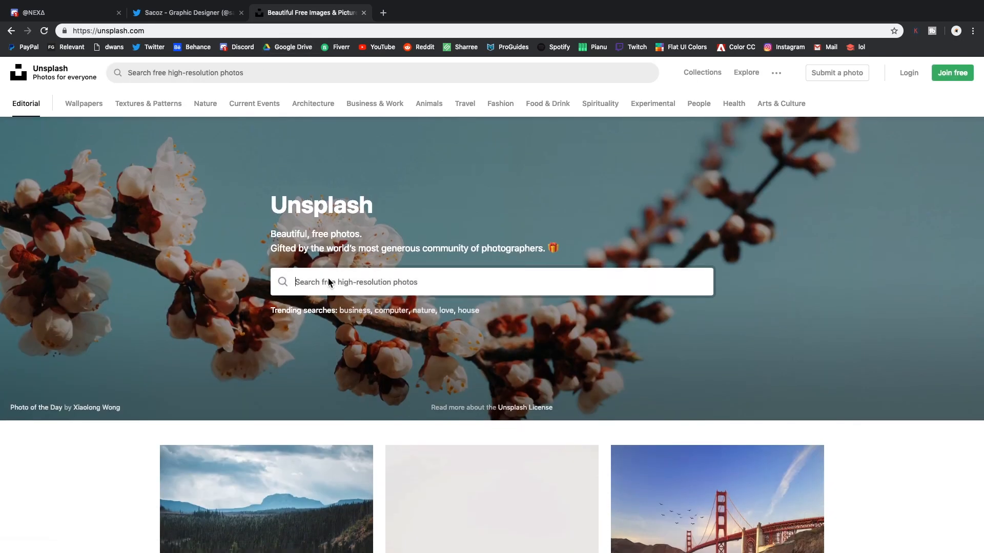
text(travel)
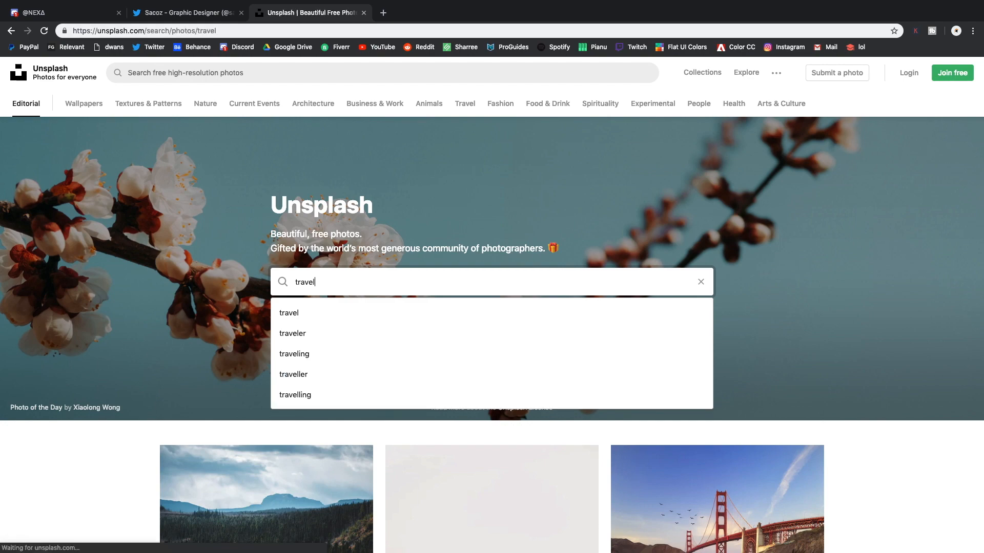
key(Return)
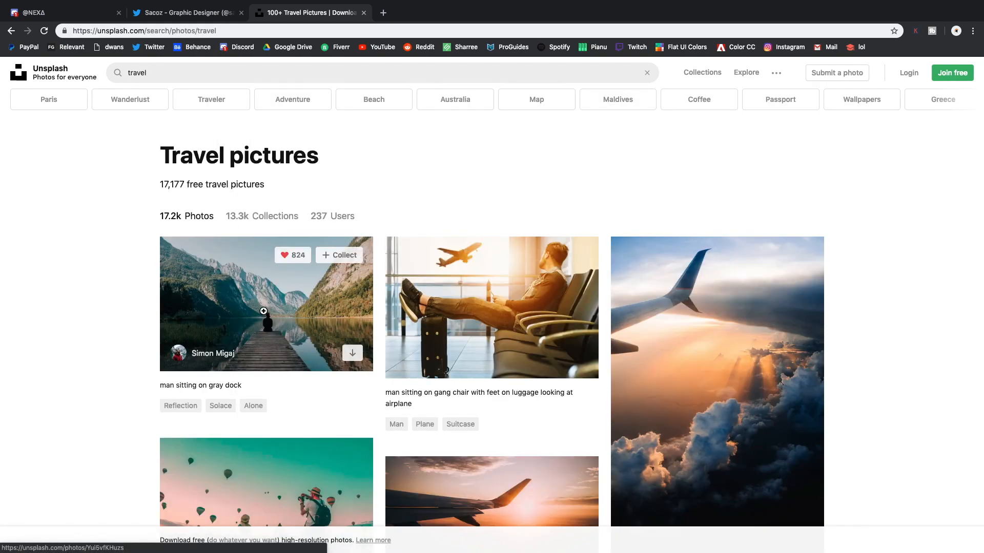
click(264, 310)
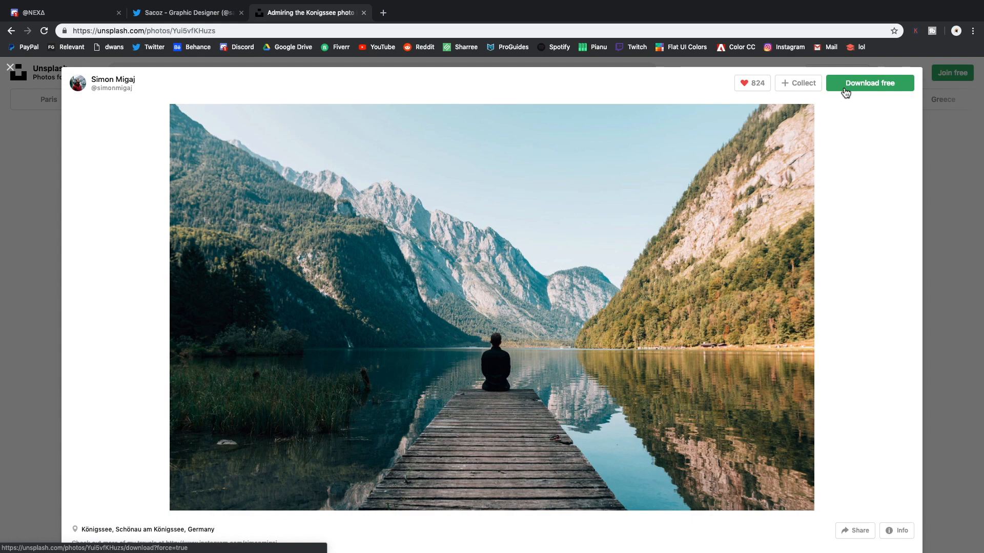
click(846, 91)
Switch to Photoshop, delete the old image layer and place the downloaded lake photo scaled to fill the canvas
key(ctrl+Left)
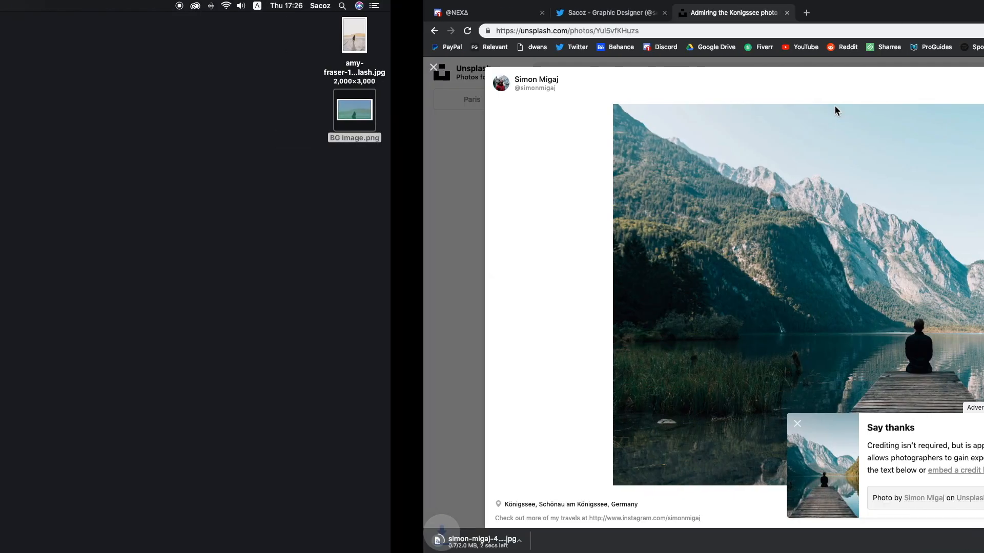
click(412, 539)
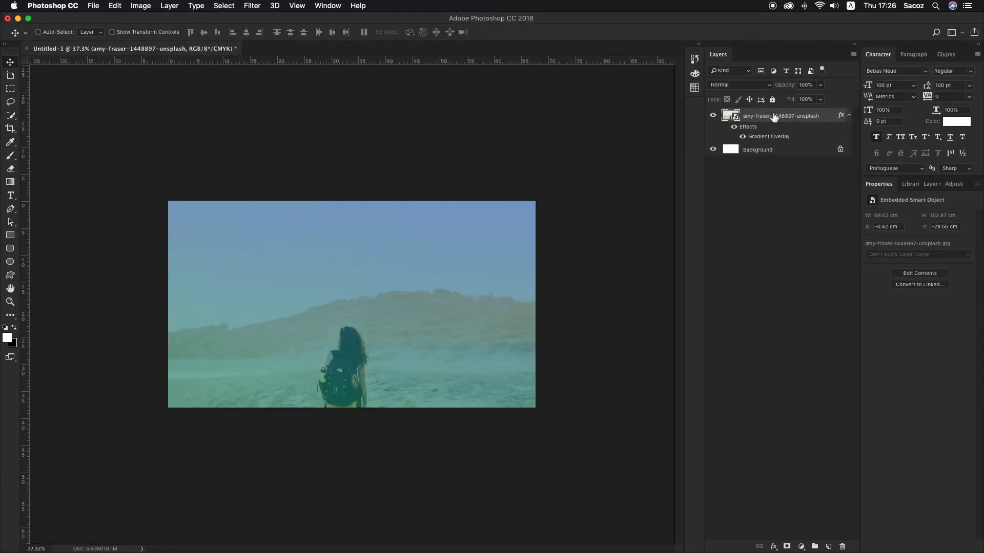
key(BackSpace)
drag(758, 17, 657, 17)
drag(948, 184, 321, 285)
drag(414, 201, 440, 183)
key(Return)
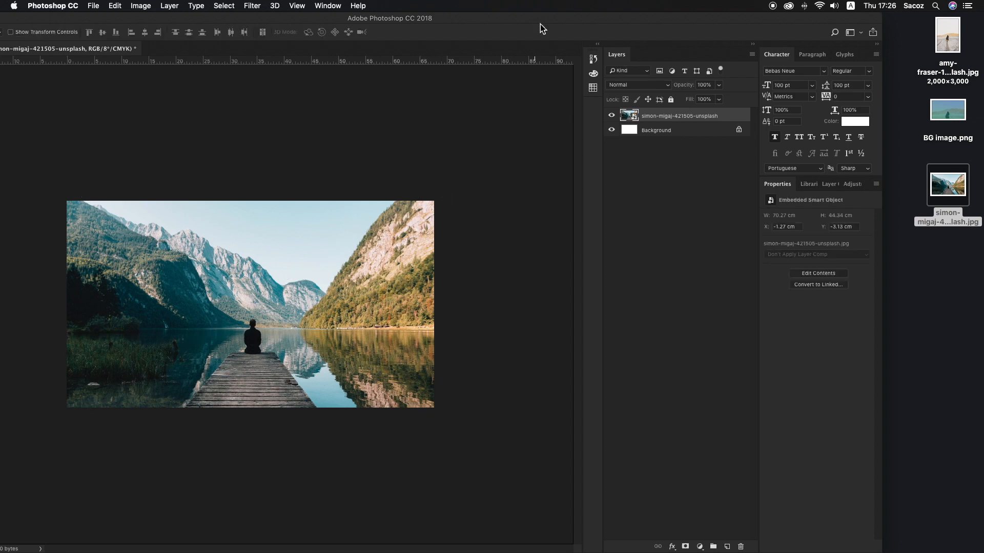
double_click(499, 18)
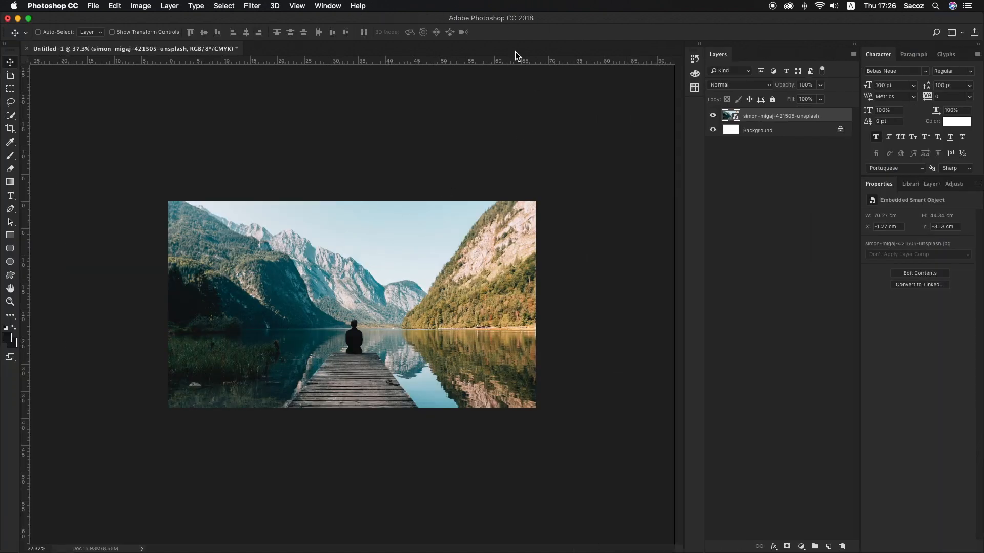
Add a Gradient Overlay to the lake photo layer, trying several presets and choosing the Red, Green gradient
double_click(841, 120)
click(581, 213)
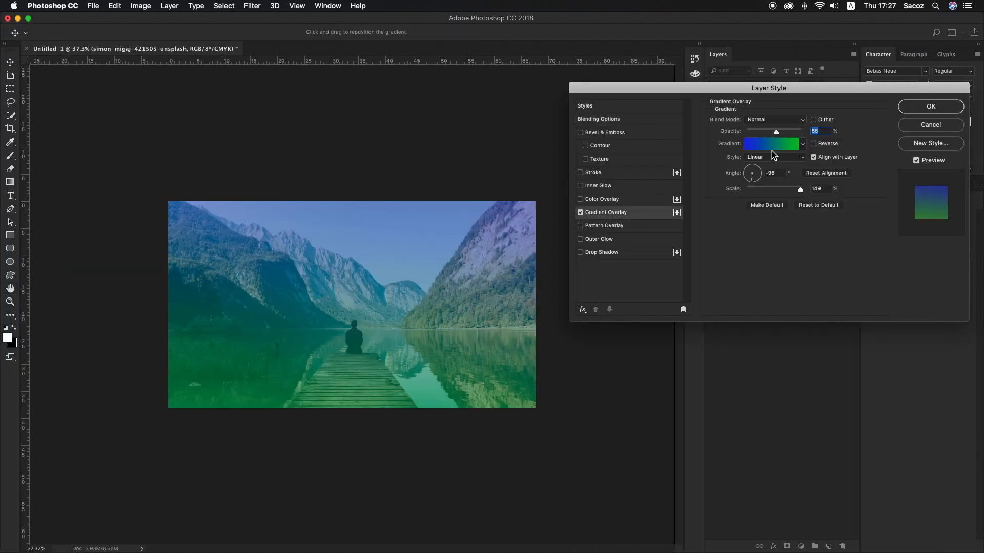
click(771, 148)
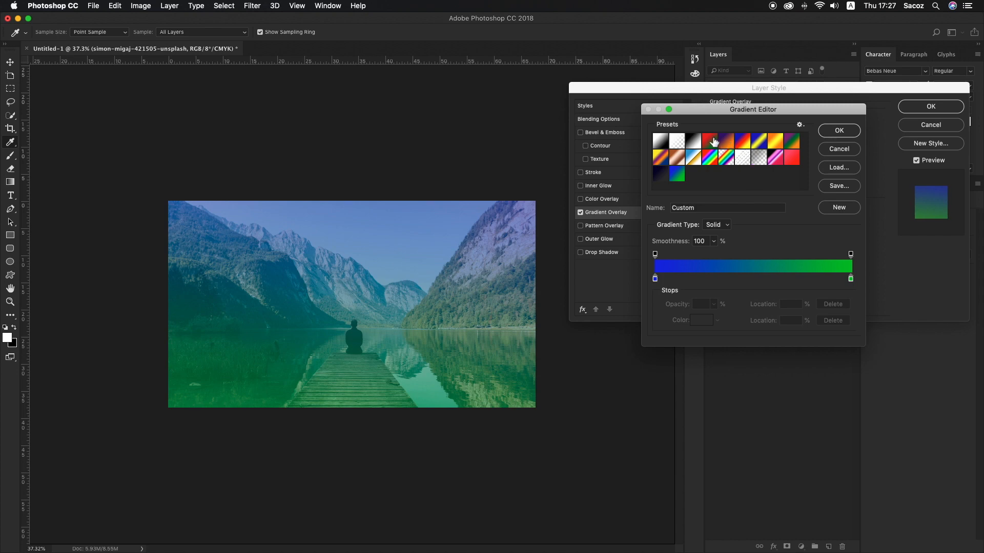
click(714, 142)
click(791, 158)
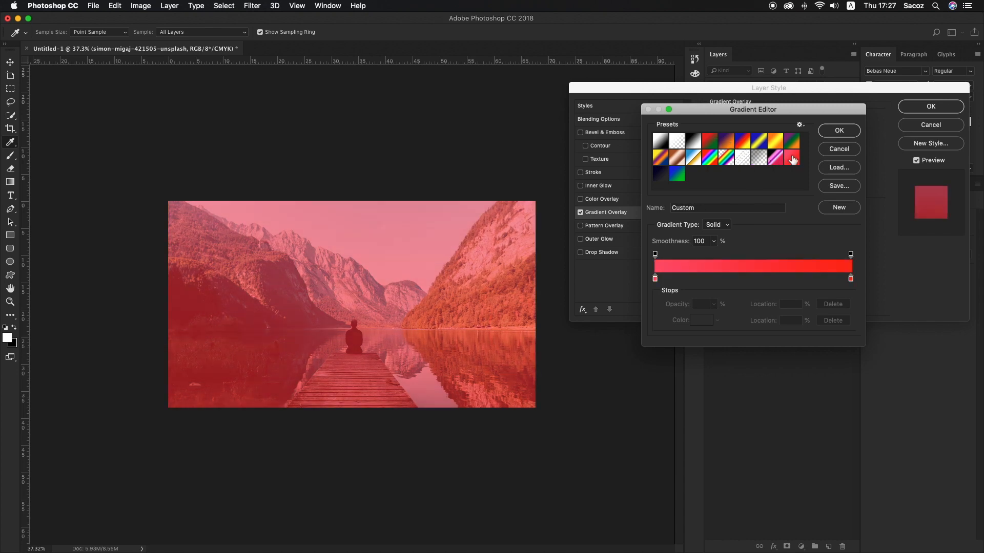
click(775, 158)
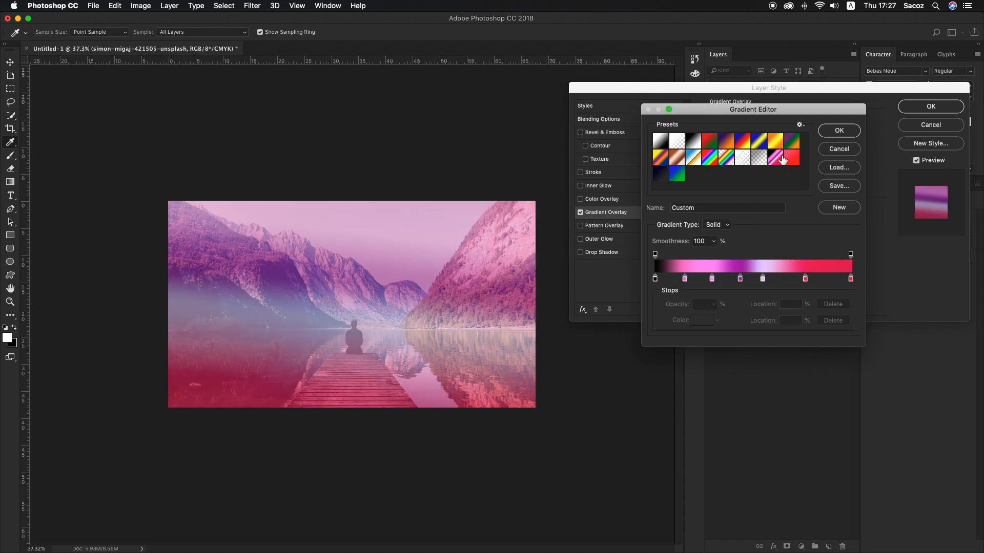
click(713, 143)
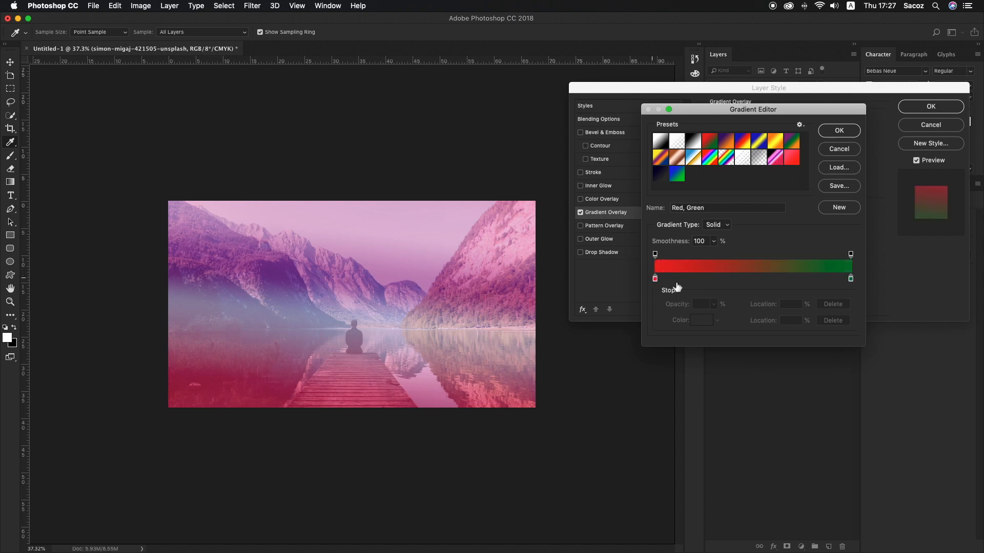
Change the gradient's green end stop to the dark orange #603600 and apply the layer style
double_click(851, 279)
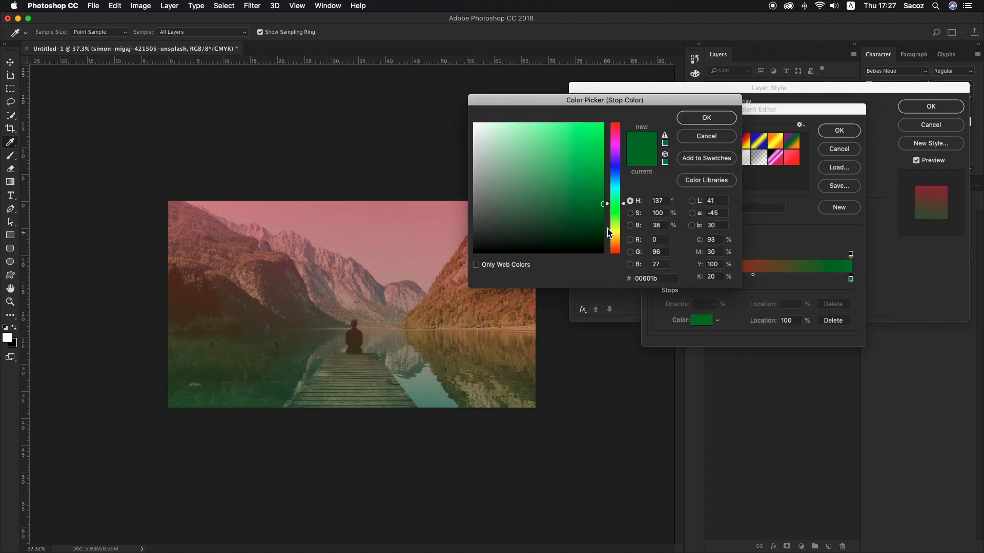
drag(612, 233, 617, 255)
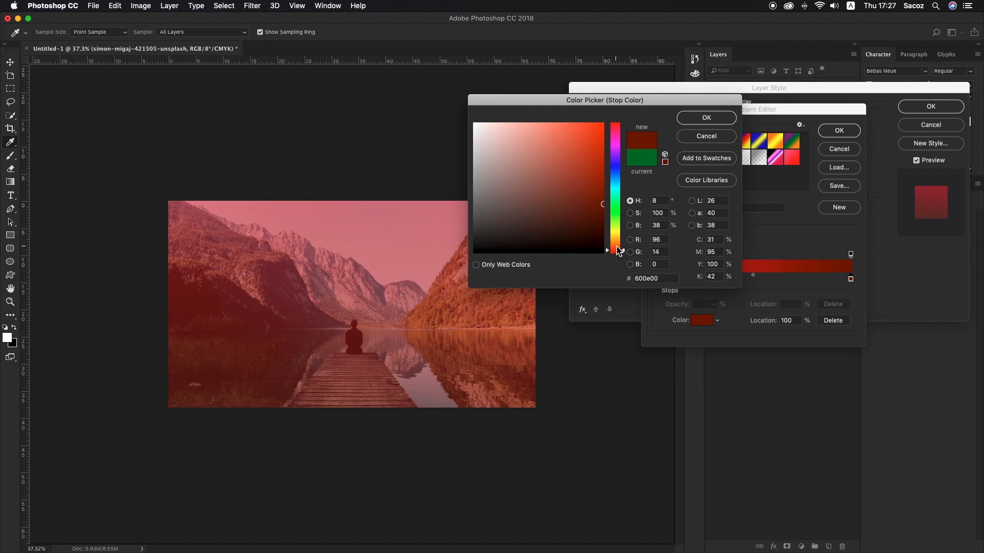
drag(615, 248, 616, 242)
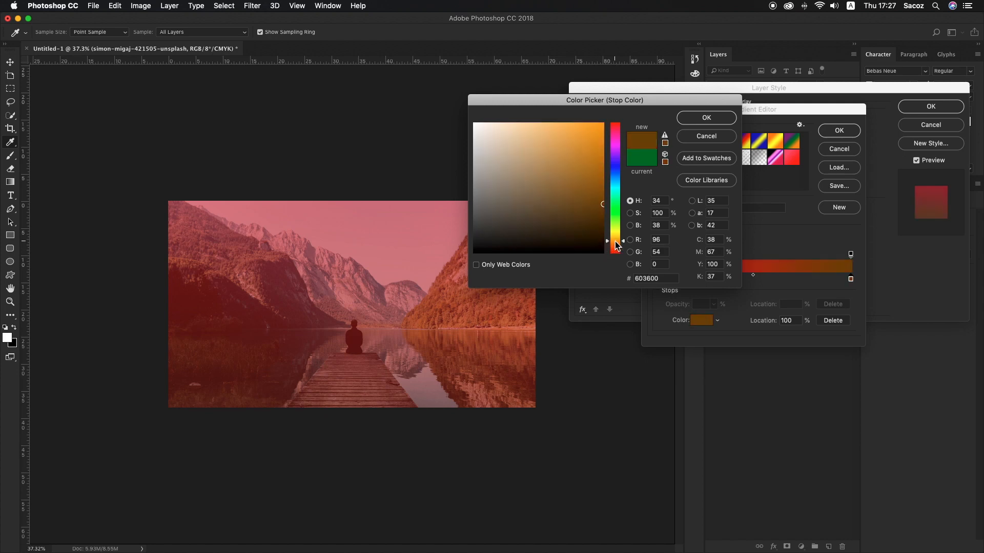
key(Return)
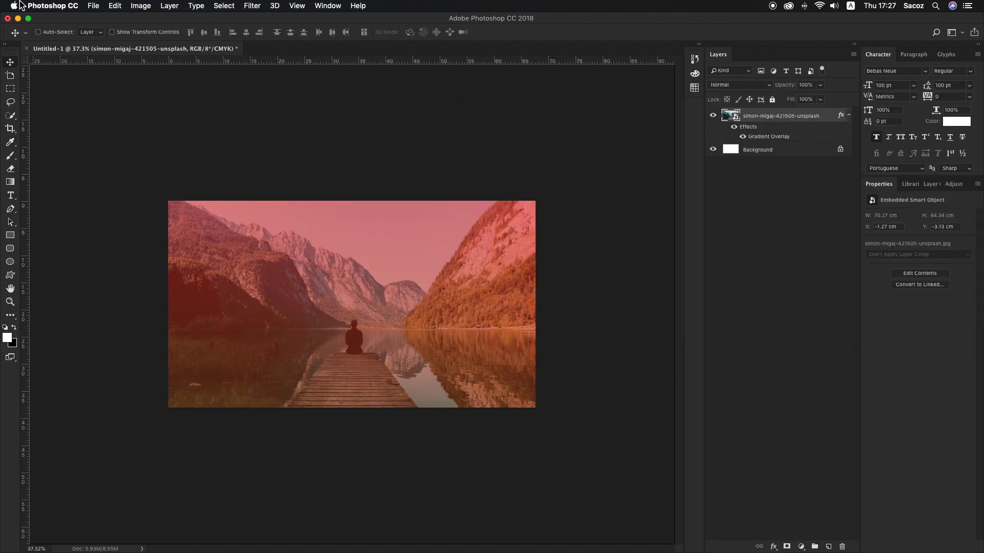
Export the tinted lake image to the Desktop as the PNG "bg image 2" and switch to Adobe XD
click(93, 5)
mouse_move(129, 138)
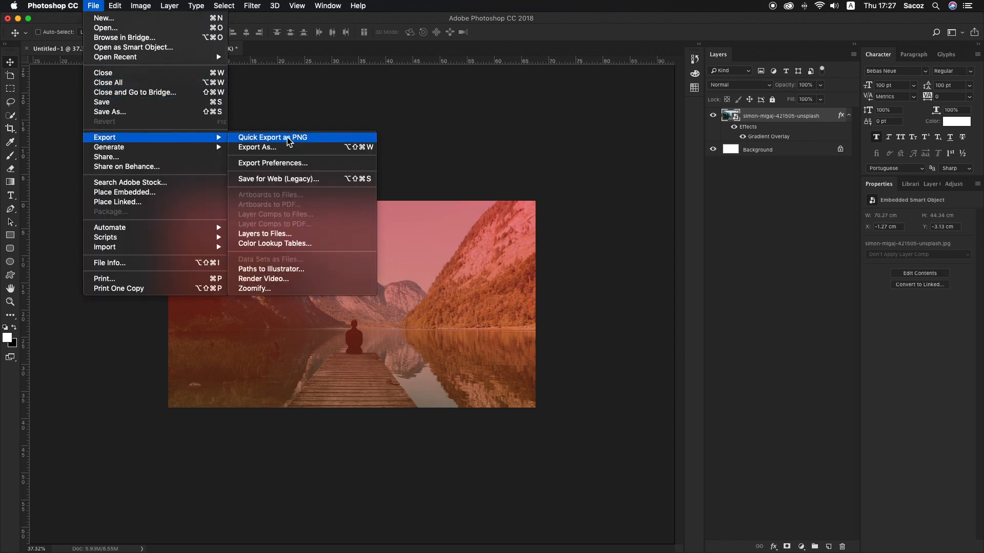
click(290, 138)
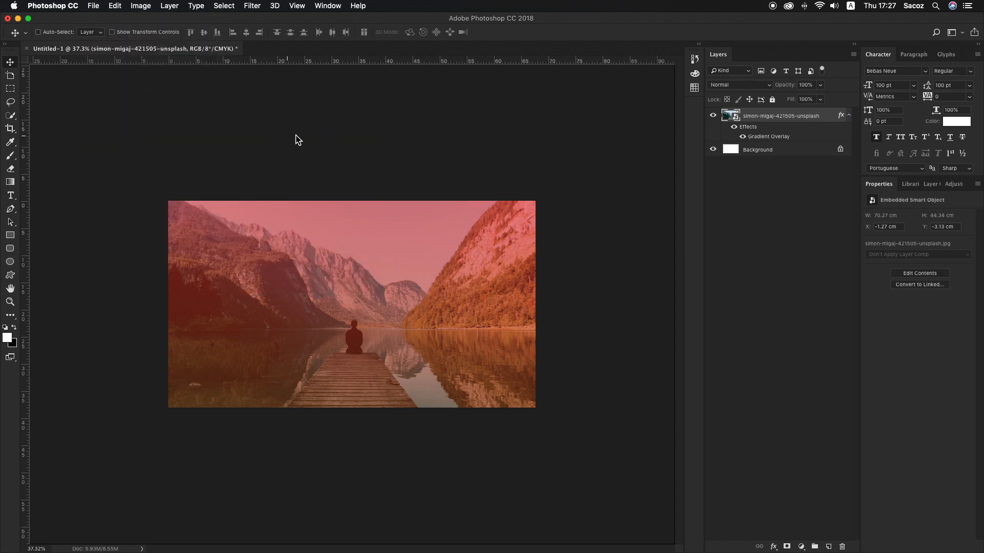
text(bg image )
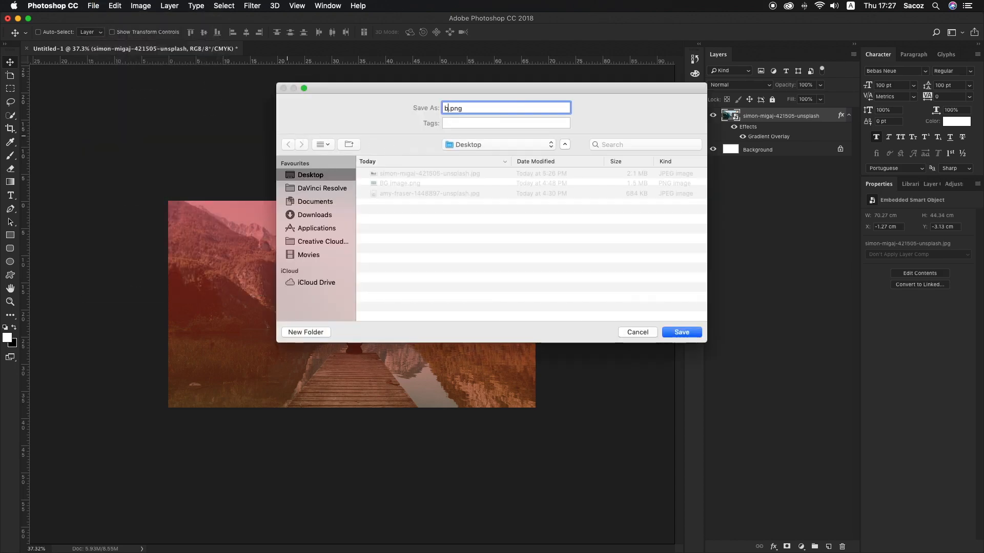
text(2)
key(Return)
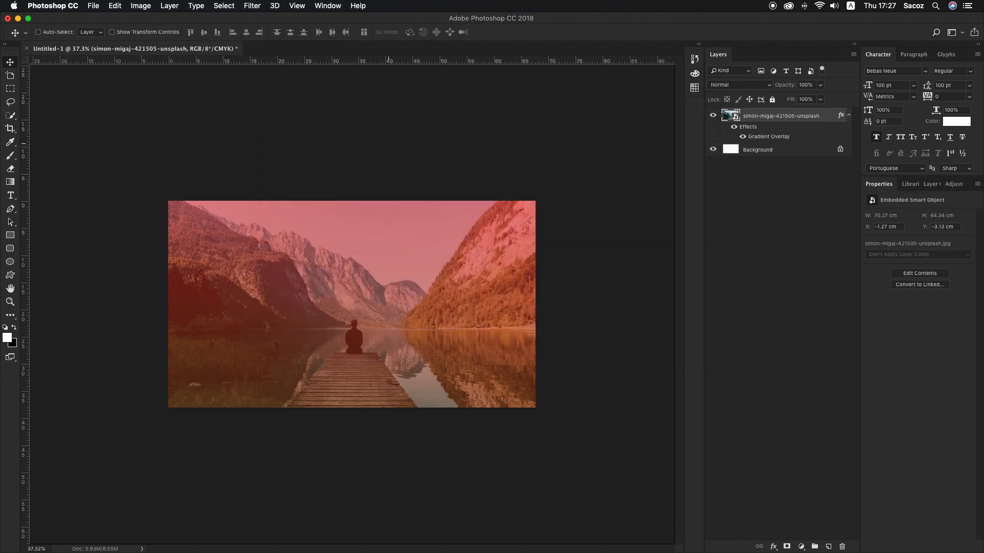
click(18, 19)
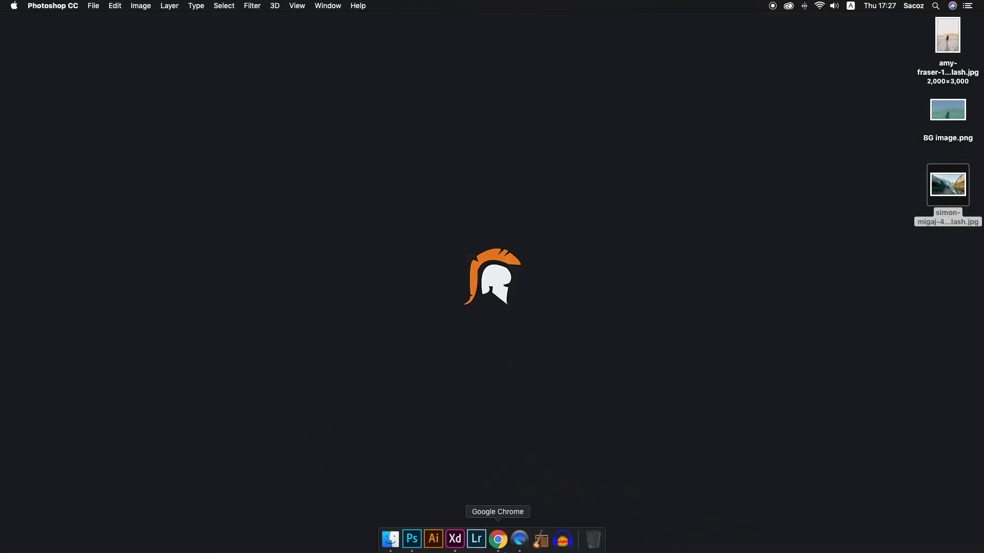
click(461, 542)
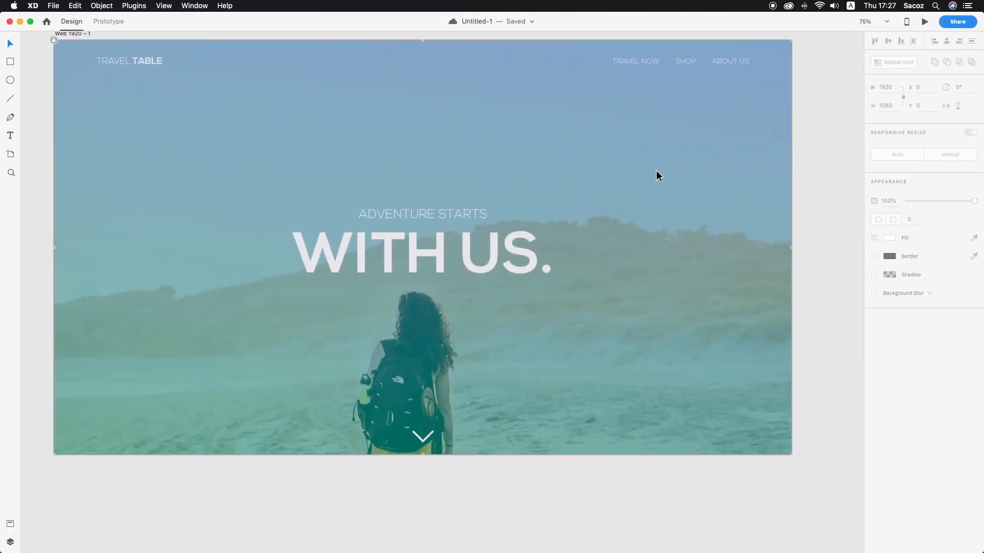
Unlock the background photo of the hiker on the Web 1920 – 1 artboard
right_click(767, 95)
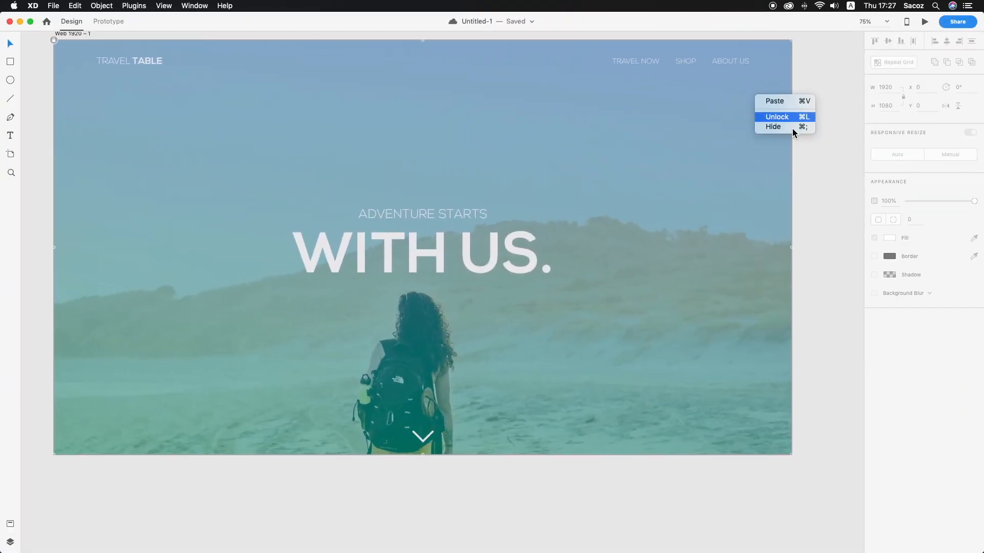
click(777, 119)
scroll(803, 72, left, 10)
scroll(802, 74, right, 20)
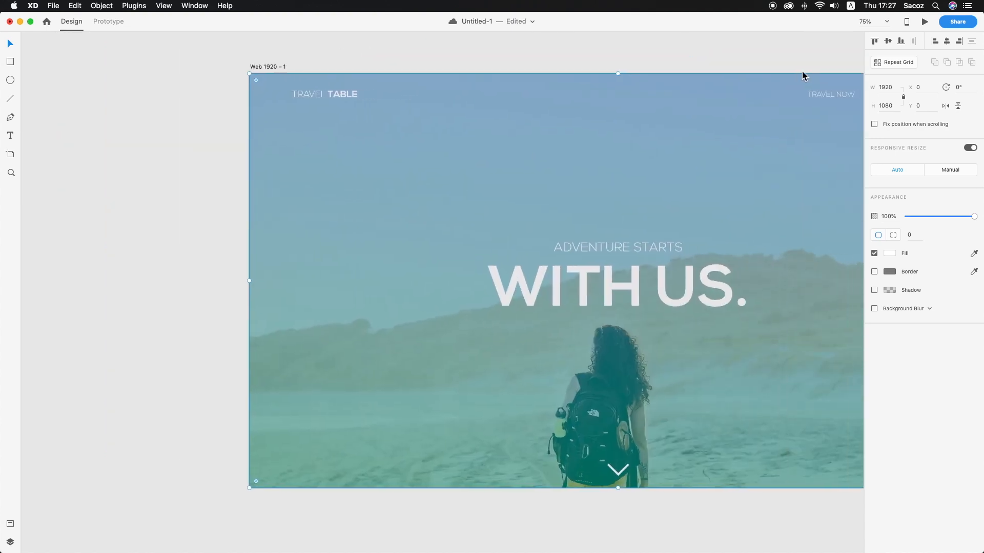
scroll(803, 76, left, 7)
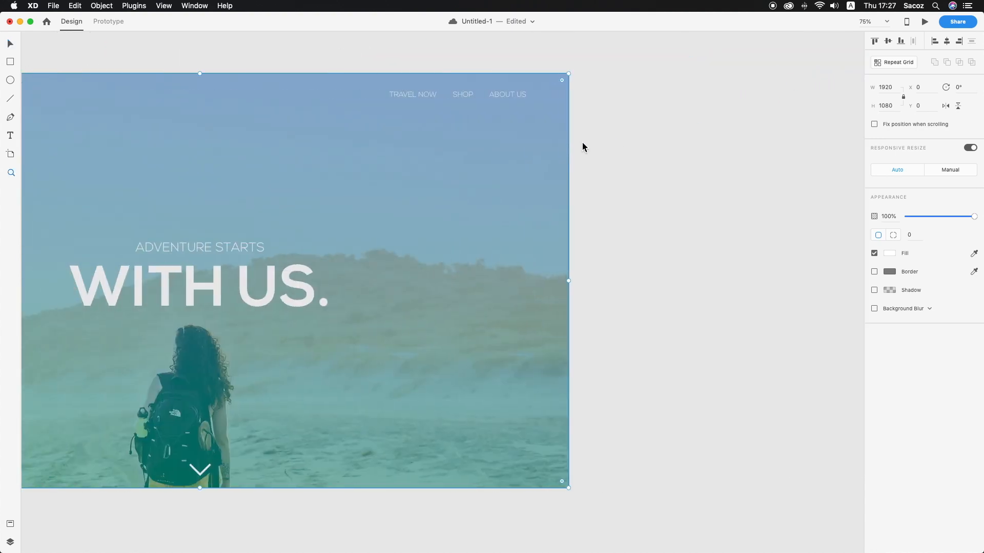
Undo the background unlock and the latest edits to the chevron
alt+click(583, 143)
alt+click(582, 143)
key(super+z)
key(super+z)
key(super+z)
key(z)
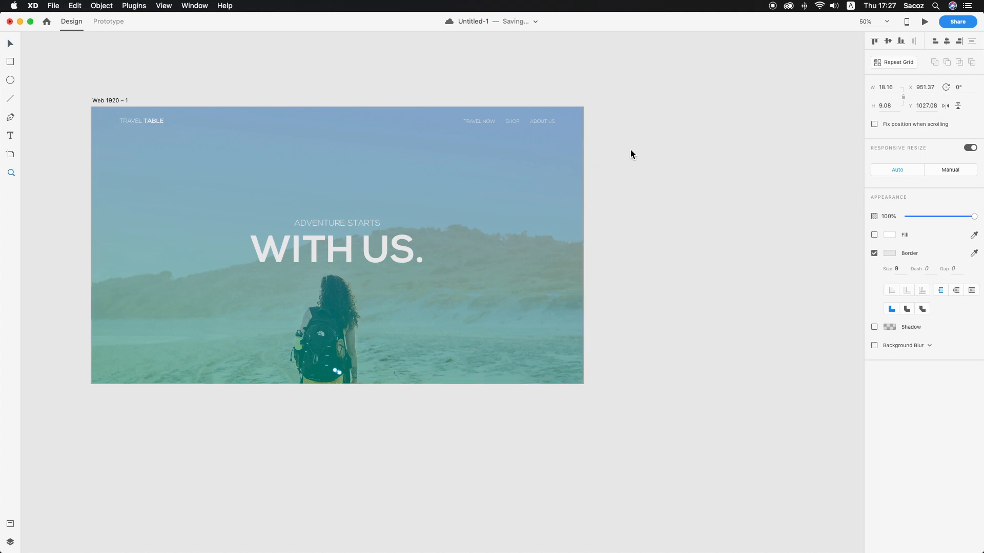
click(631, 154)
click(120, 22)
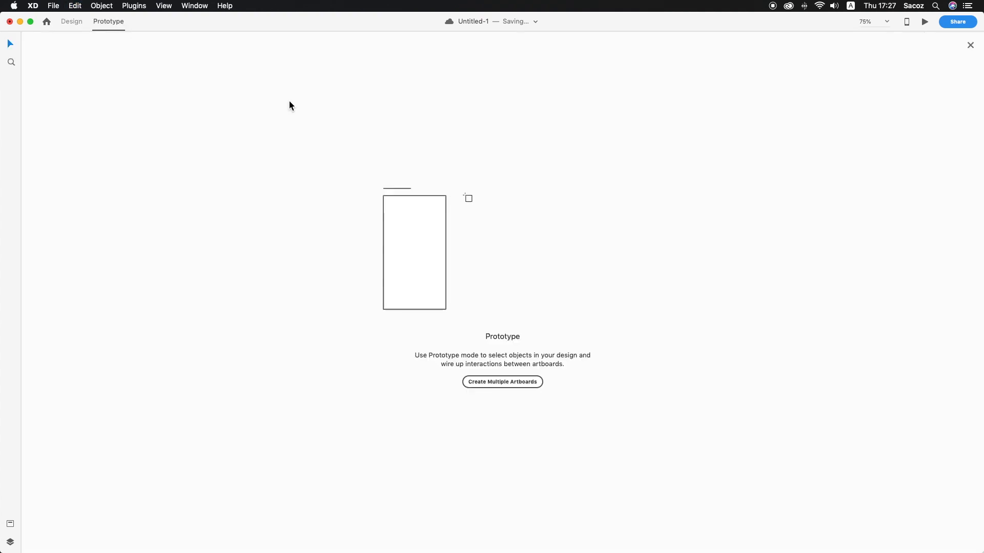
click(71, 22)
alt+click(426, 275)
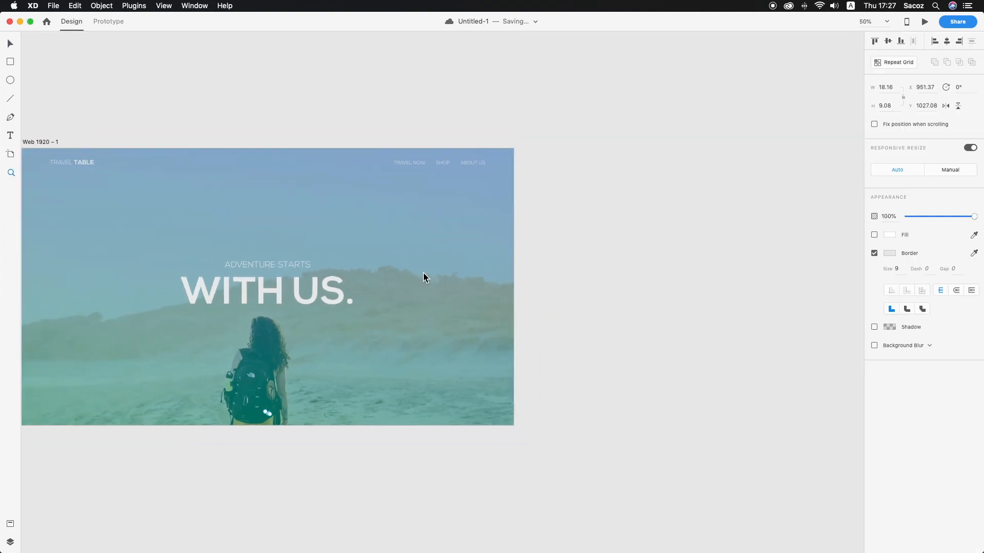
key(v)
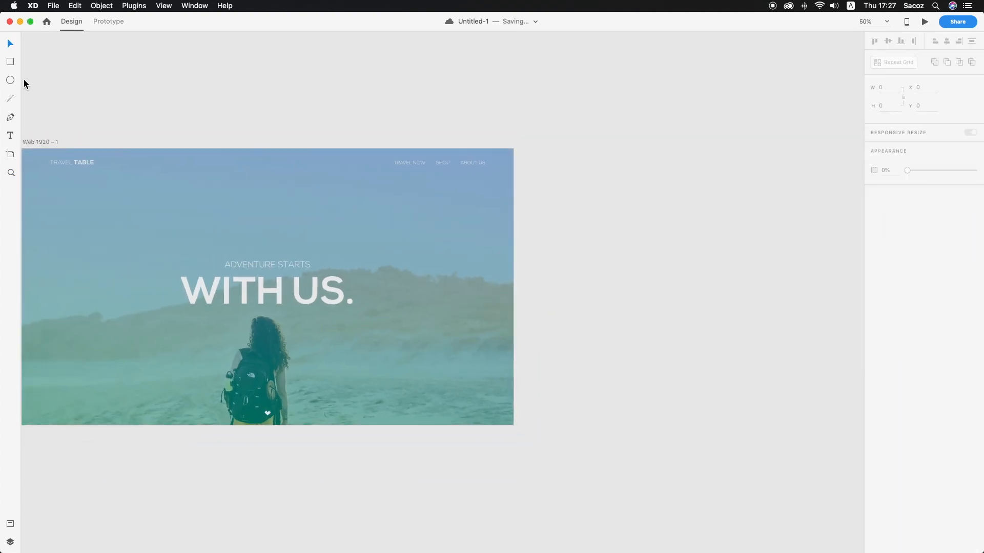
scroll(267, 168, left, 5)
scroll(267, 168, right, 4)
Add a second artboard with the Web 1920 preset beside the first one
click(11, 155)
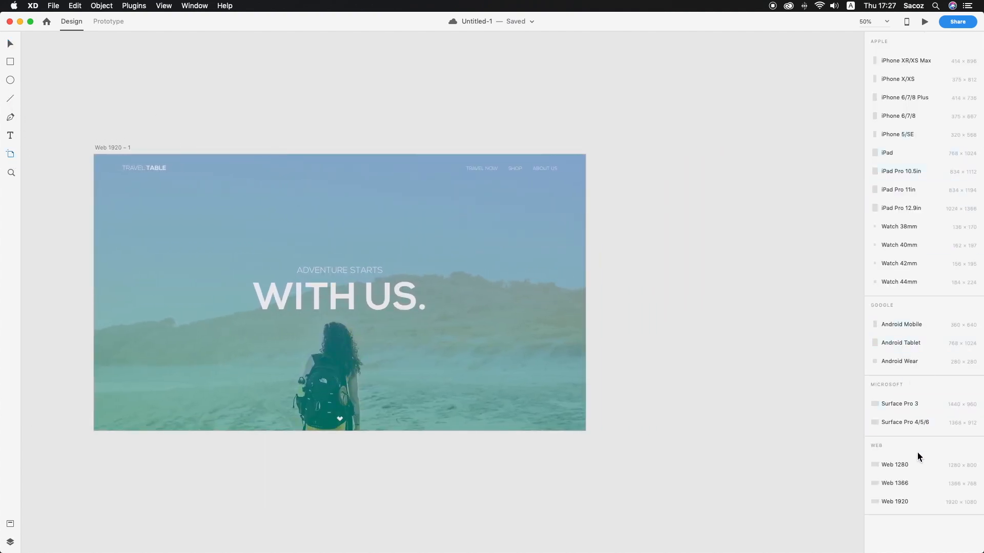
click(898, 503)
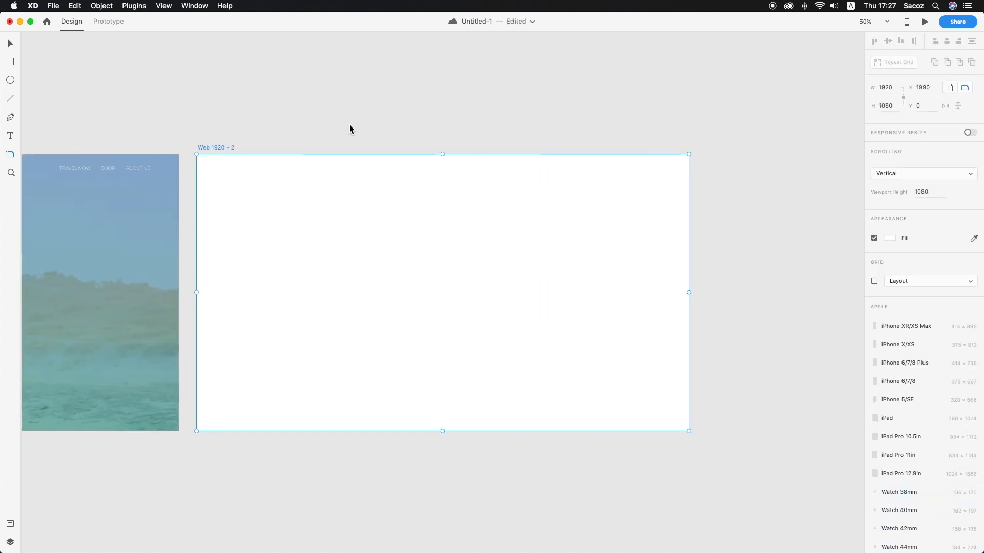
click(256, 63)
scroll(205, 77, down, 1)
Unlock the first artboard's hiker background image so that it can be selected
drag(137, 86, 76, 344)
scroll(57, 341, left, 6)
right_click(294, 288)
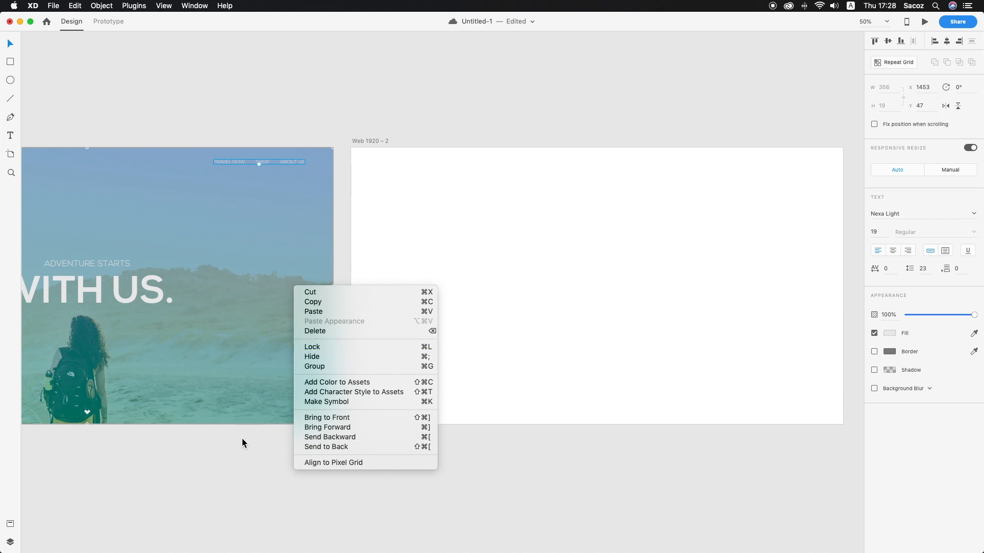
click(237, 459)
right_click(310, 359)
click(330, 372)
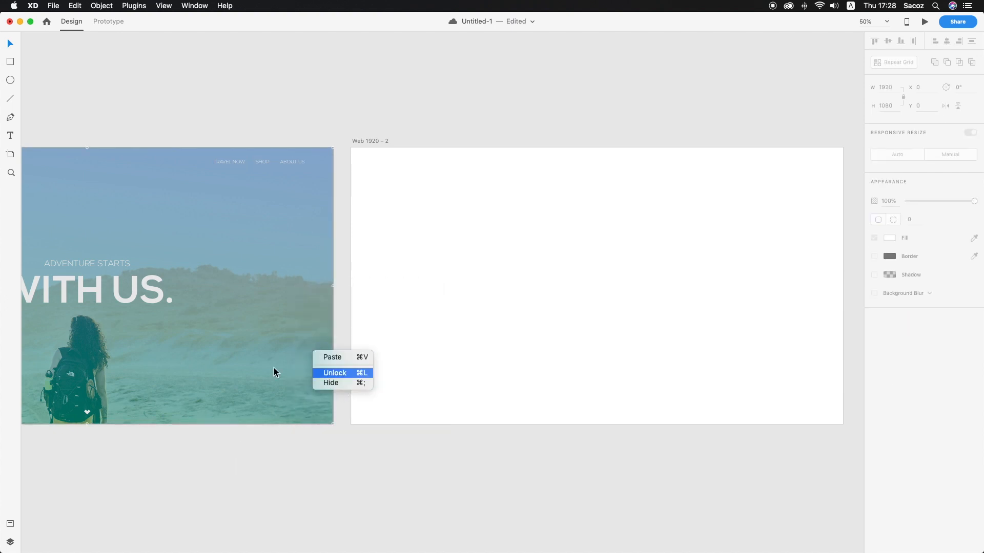
Duplicate all content of the first artboard onto the second artboard and delete the copied hiker background image
scroll(261, 365, left, 5)
scroll(260, 365, left, 3)
drag(76, 112, 598, 446)
scroll(597, 446, right, 12)
drag(263, 324, 748, 313)
click(693, 91)
click(782, 159)
key(Delete)
Place bg image 2.png from the Desktop on the second artboard, filling it at 1920 × 1080
drag(762, 26, 635, 7)
drag(954, 115, 542, 314)
drag(654, 417, 281, 233)
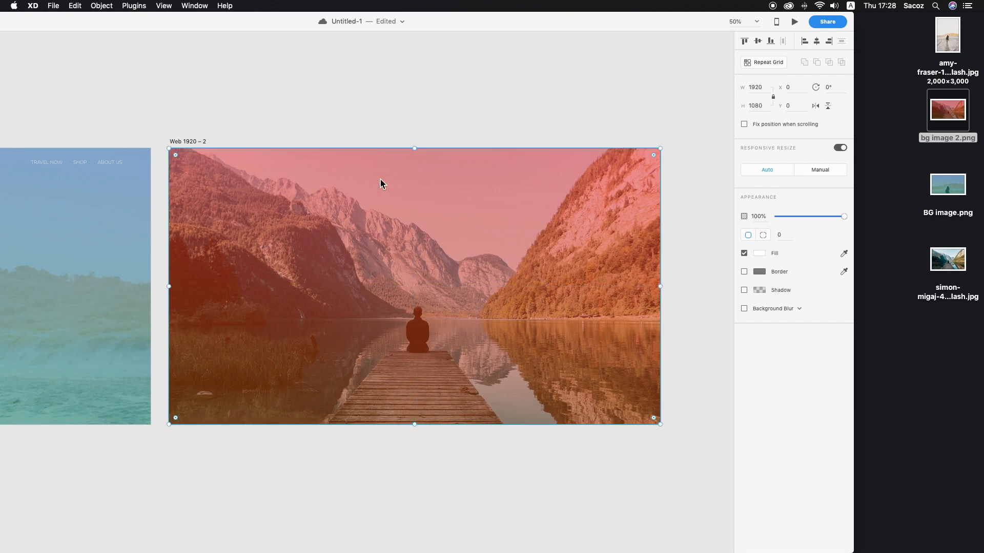
Send the lake image behind all the texts on the second artboard and restore the full-size window
right_click(381, 180)
click(416, 309)
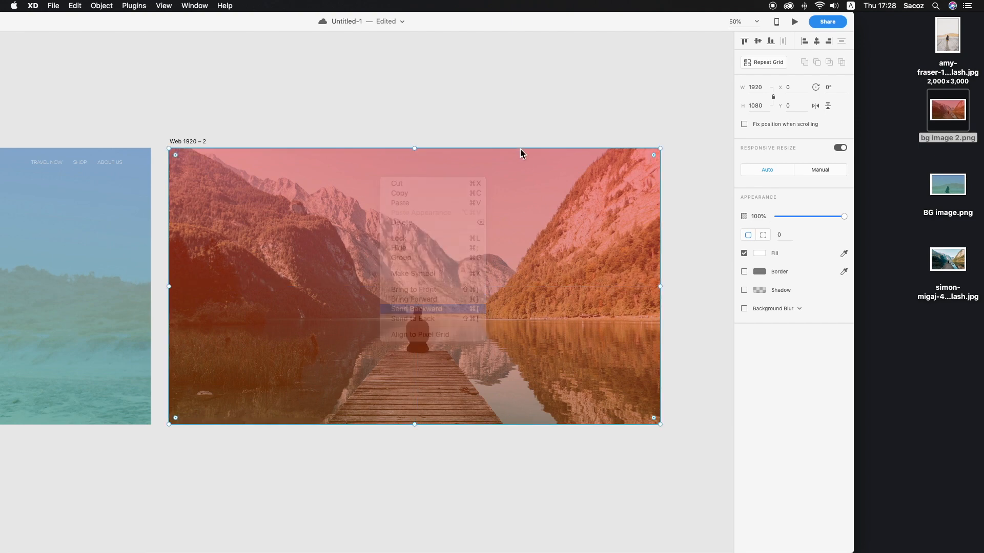
right_click(501, 201)
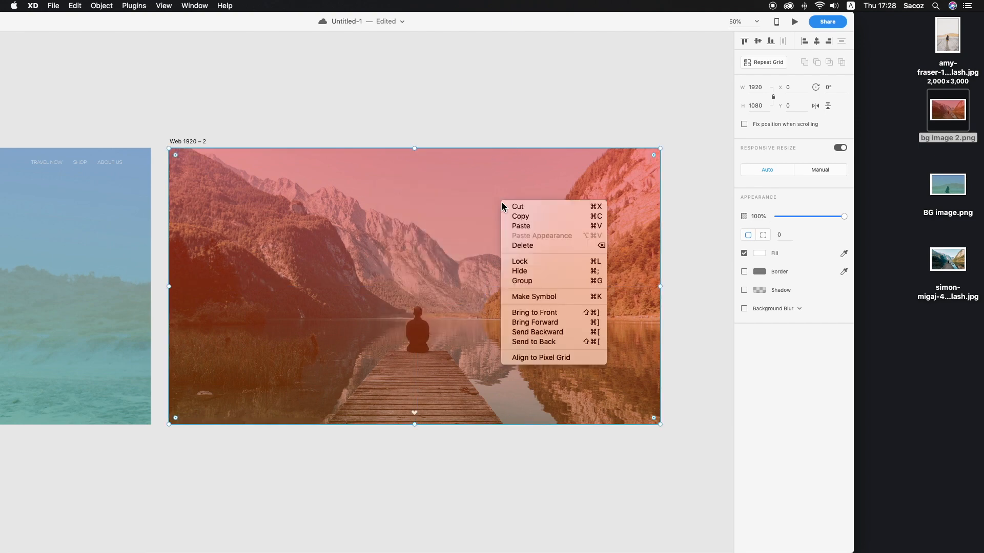
click(549, 341)
click(548, 111)
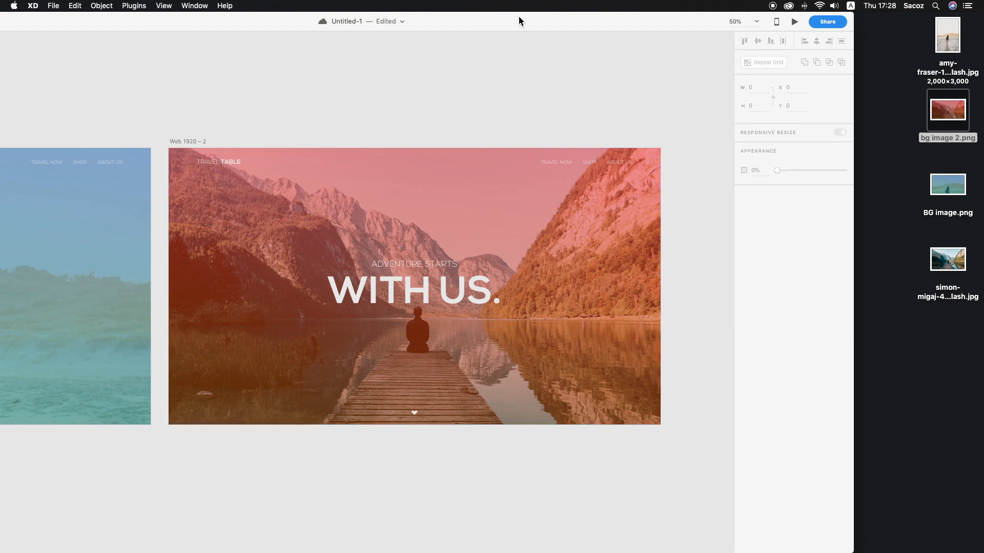
double_click(520, 21)
Change the second artboard's "ADVENTURE STARTS" line to "GLAD YOU CAN" and re-centre it above the headline
scroll(431, 247, left, 3)
scroll(432, 247, right, 4)
key(z)
click(538, 275)
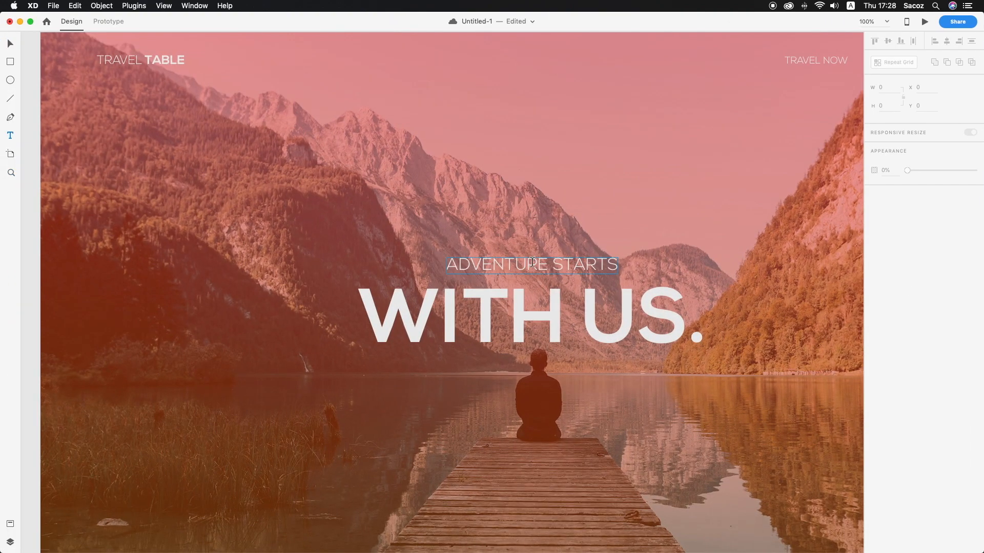
double_click(532, 263)
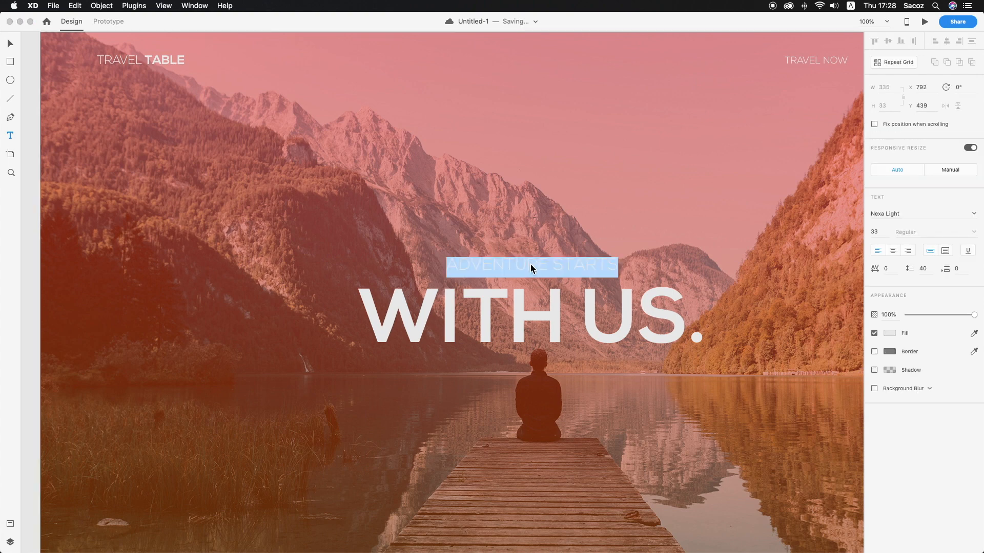
text(G;AD)
key(BackSpace)
key(BackSpace)
key(BackSpace)
text(LA)
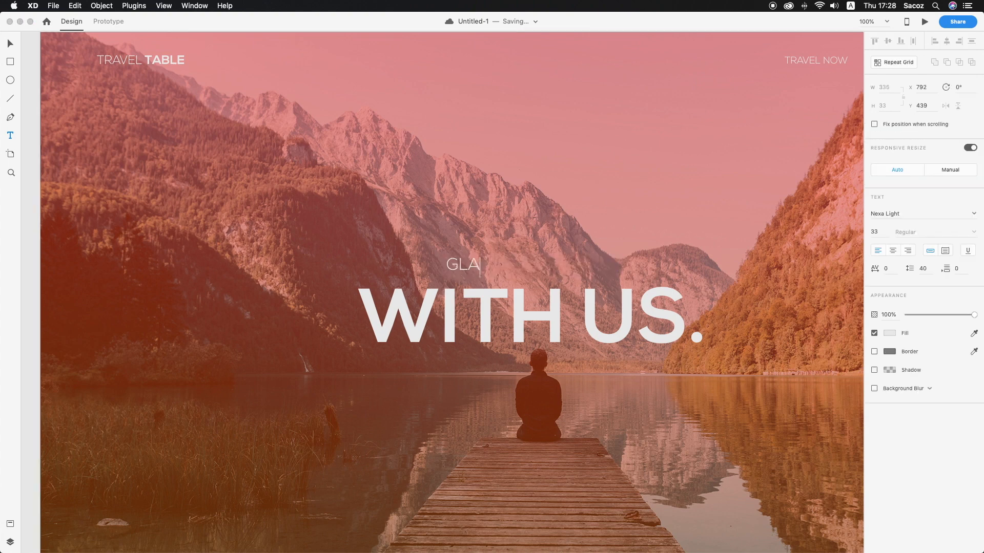
text(D YOU CAN)
key(Escape)
drag(551, 267, 574, 271)
Change the second artboard's "WITH US." headline to "JOIN US." and centre it beneath the smaller line
click(576, 305)
double_click(567, 310)
drag(566, 307, 436, 303)
text(JOIN)
key(super+a)
text(JOIN US.)
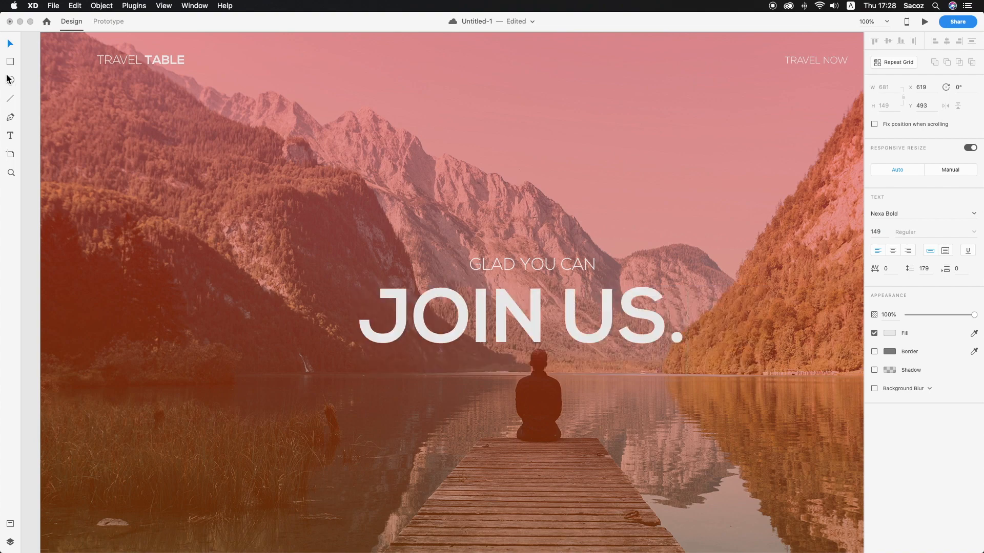
click(16, 44)
drag(629, 332, 640, 330)
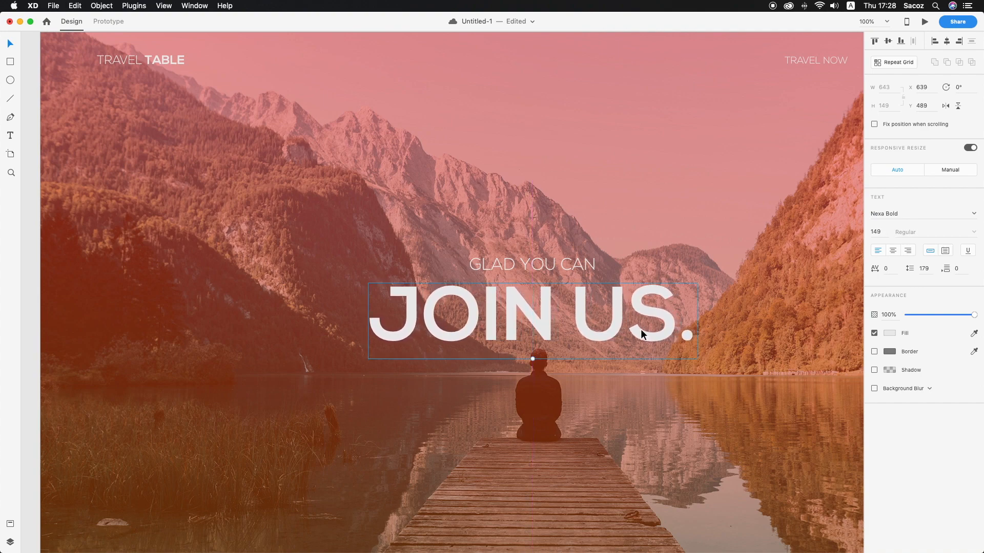
Draw a button rectangle about 76 × 24 below the letter J of the headline and select it
click(9, 61)
drag(377, 386, 416, 397)
key(v)
click(447, 396)
super+click(403, 391)
super+click(403, 391)
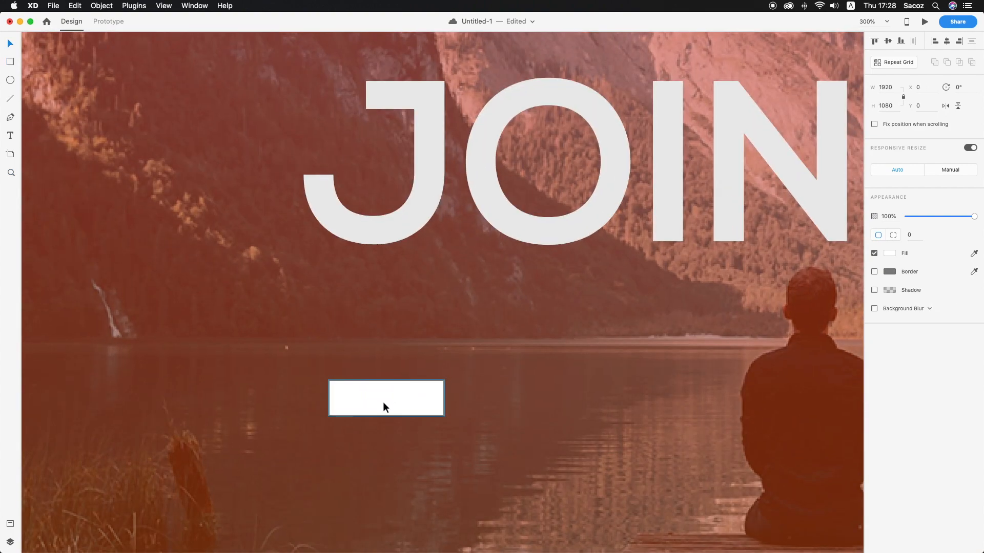
click(419, 396)
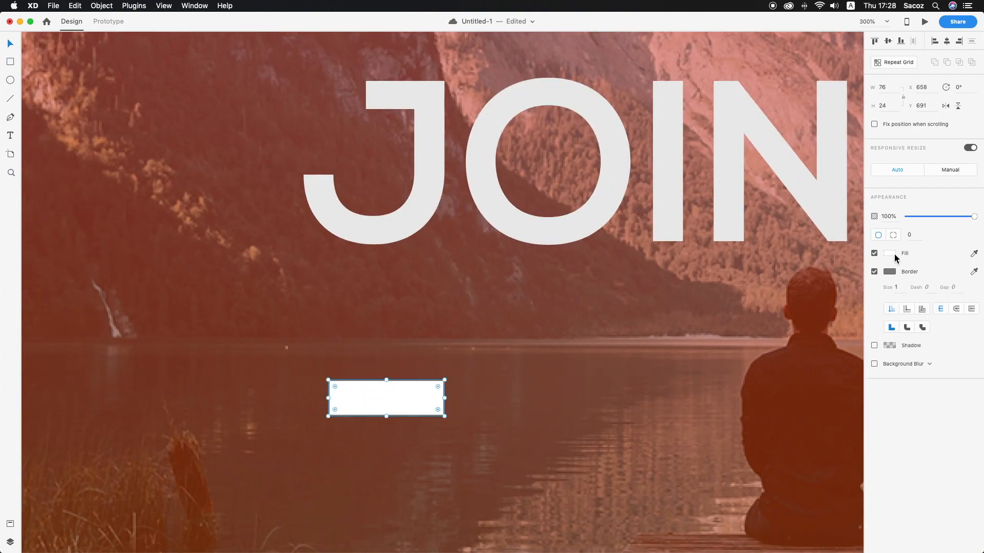
Fill the rectangle with the light grey #E6E6E6 sampled from the headline and remove its border
click(890, 255)
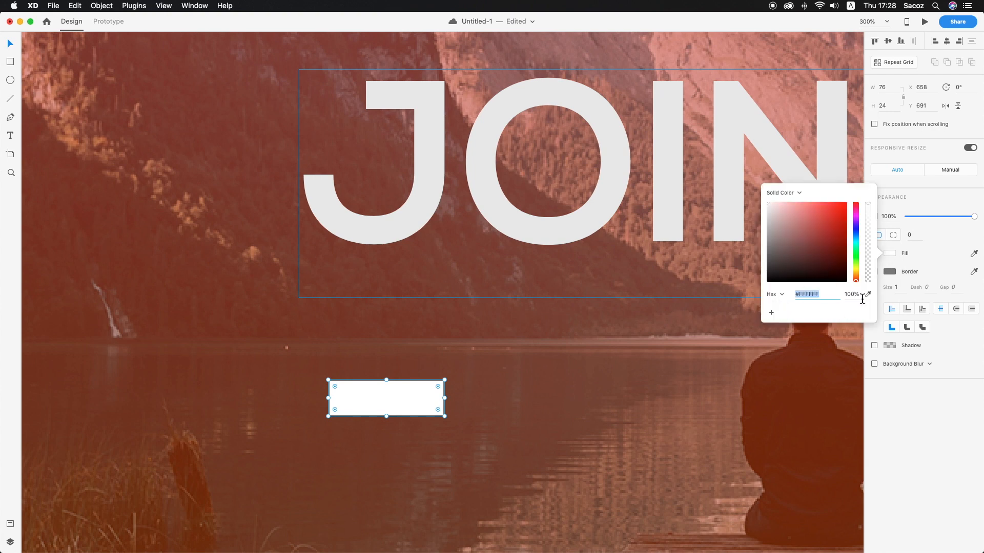
click(679, 197)
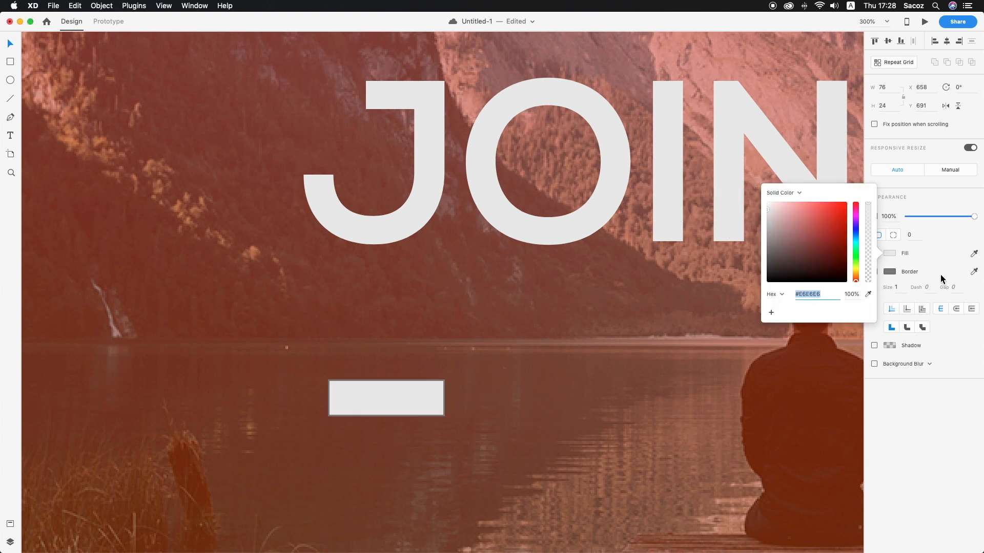
click(927, 264)
click(874, 272)
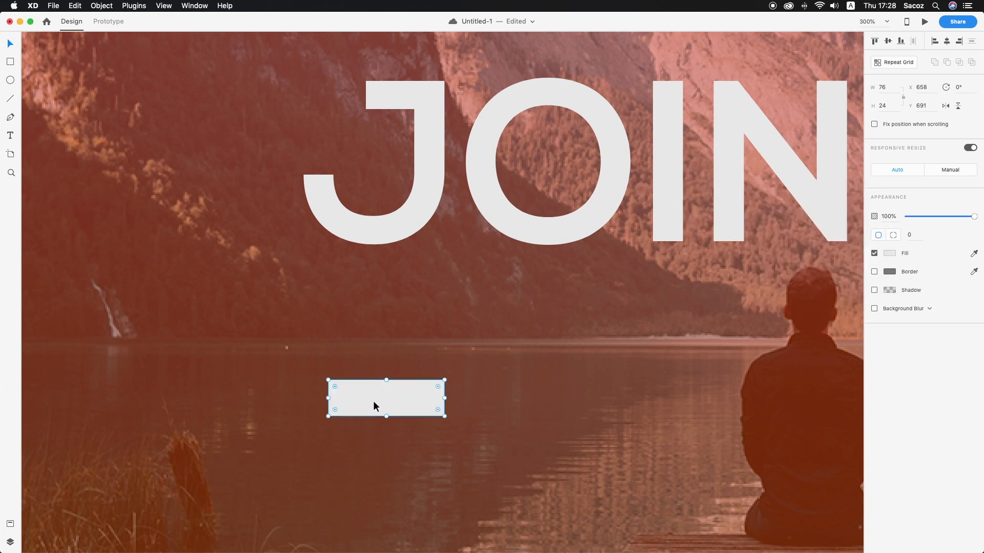
Add the text "BOOK NOW" at the rectangle and set its fill to the near-black #171717
click(370, 398)
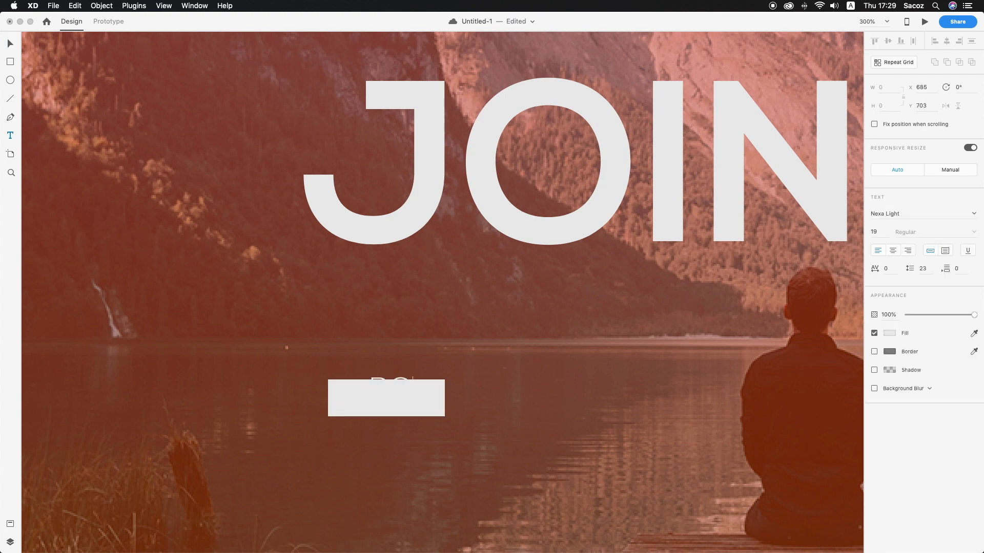
text(BOOK NOW)
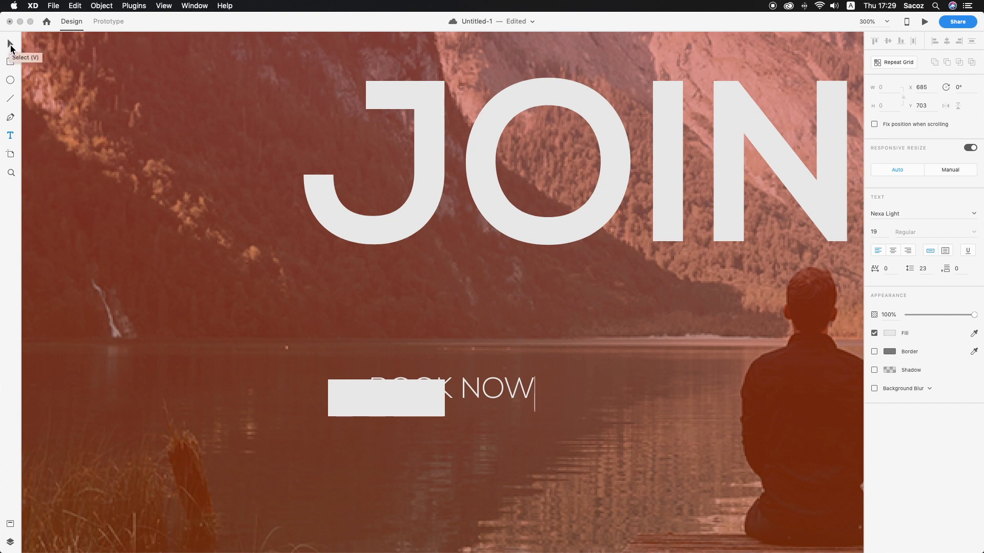
key(super+a)
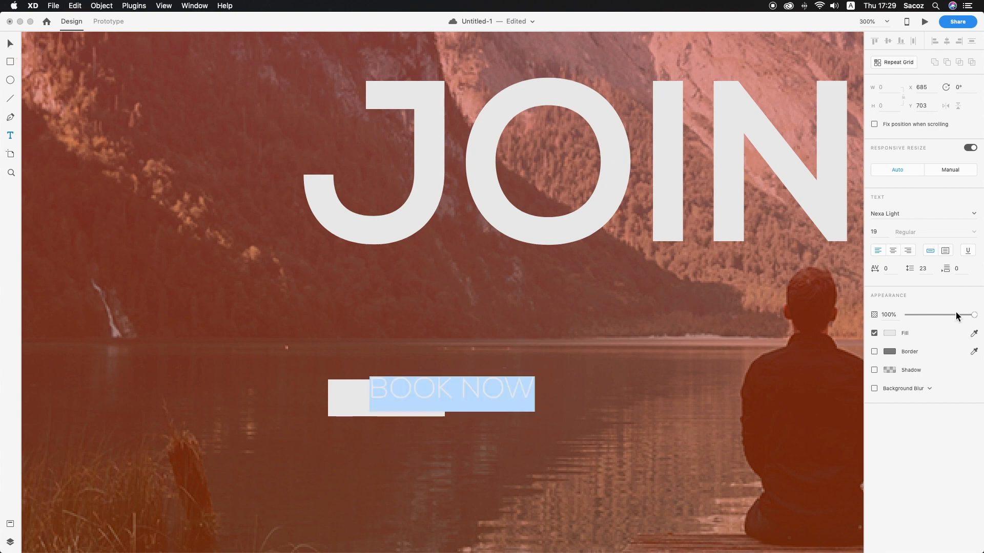
click(890, 334)
drag(763, 329, 751, 347)
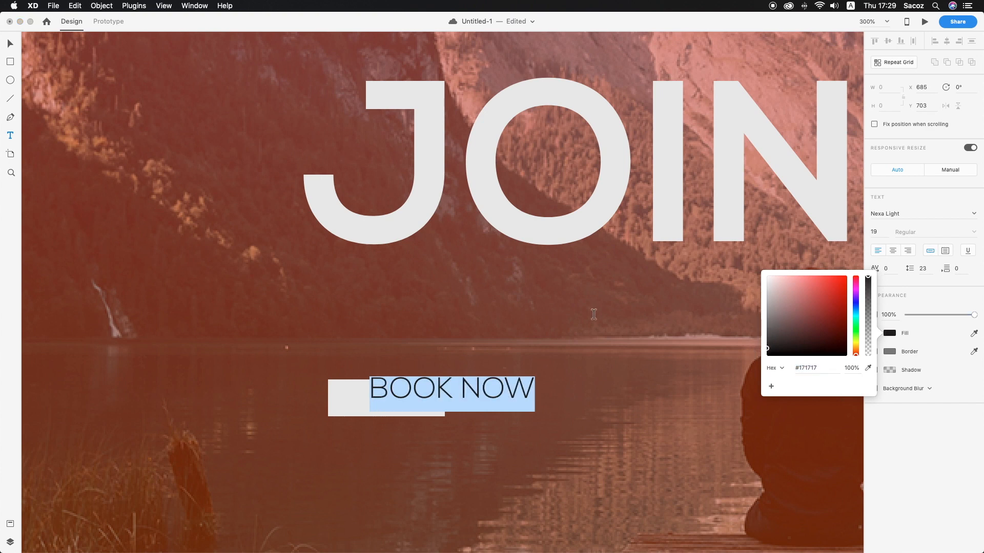
Shrink the "BOOK NOW" text to fit inside the light grey button rectangle and centre it there
click(490, 398)
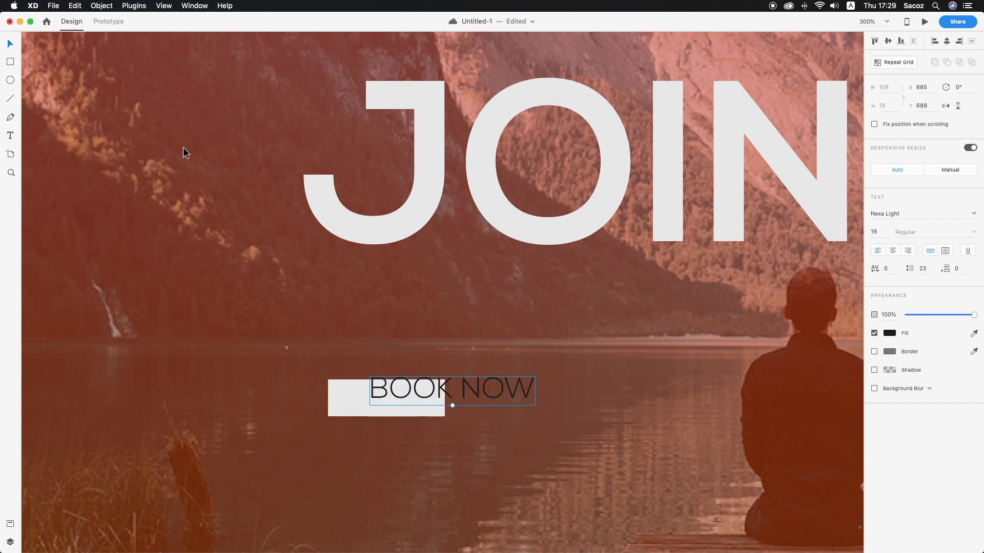
drag(452, 405, 406, 397)
click(449, 403)
click(411, 401)
click(472, 392)
Lock the 1920 × 1080 background layer and move the BOOK NOW rectangle and text together to the centre beneath the "JOIN US." headline
right_click(589, 363)
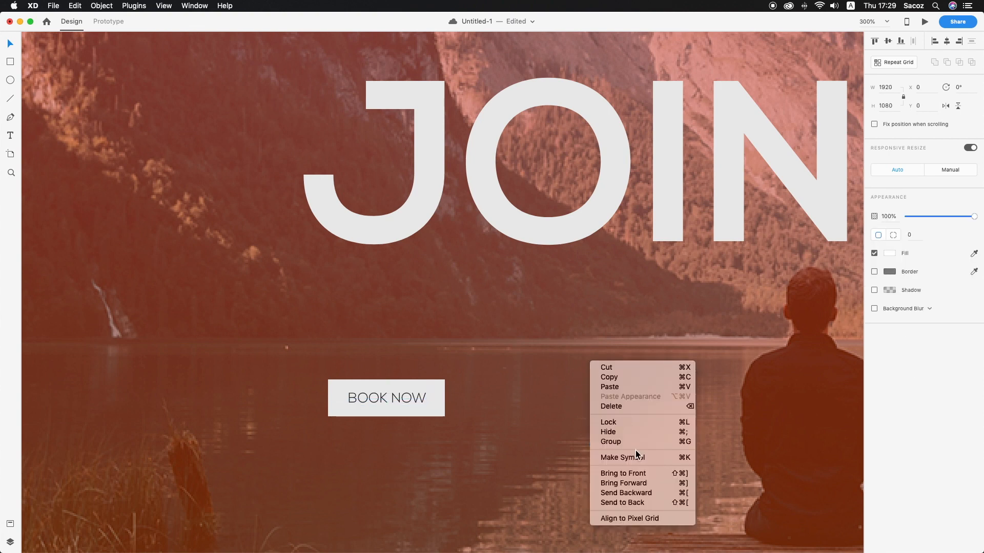
click(622, 422)
scroll(451, 373, right, 5)
drag(339, 355, 605, 343)
scroll(380, 353, right, 5)
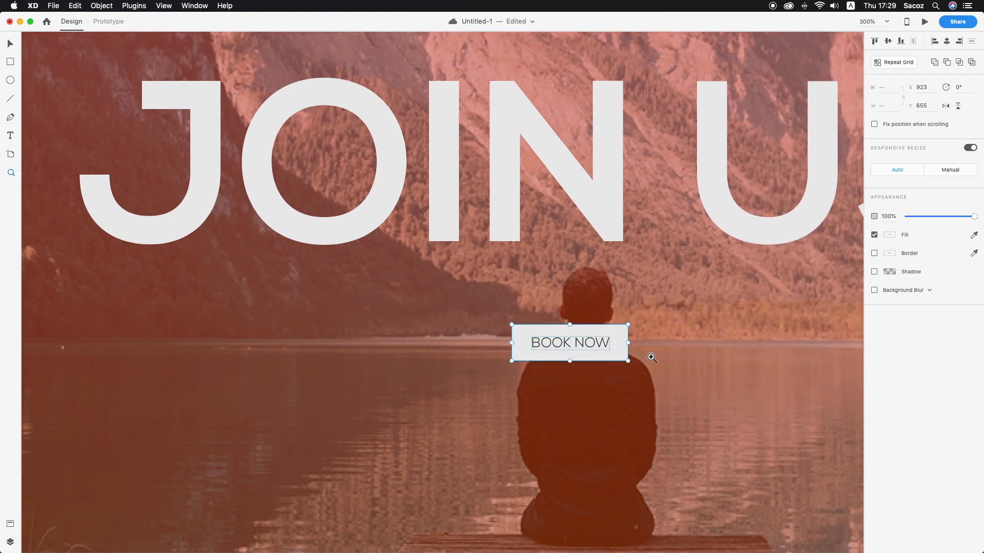
scroll(650, 356, down, 10)
click(587, 467)
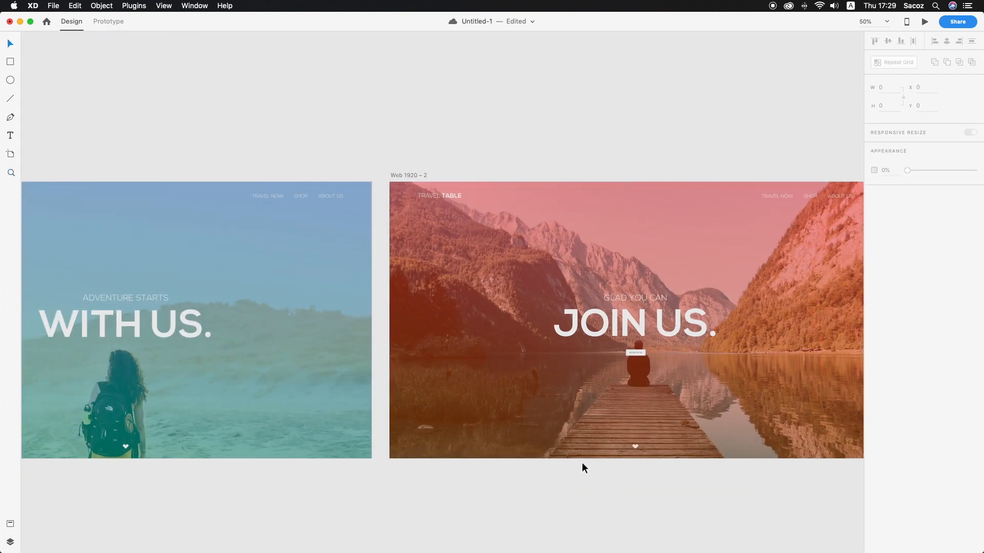
In Prototype mode, link the heart at the foot of the first artboard to Web 1920 – 2 with a tap-triggered transition
scroll(581, 462, left, 5)
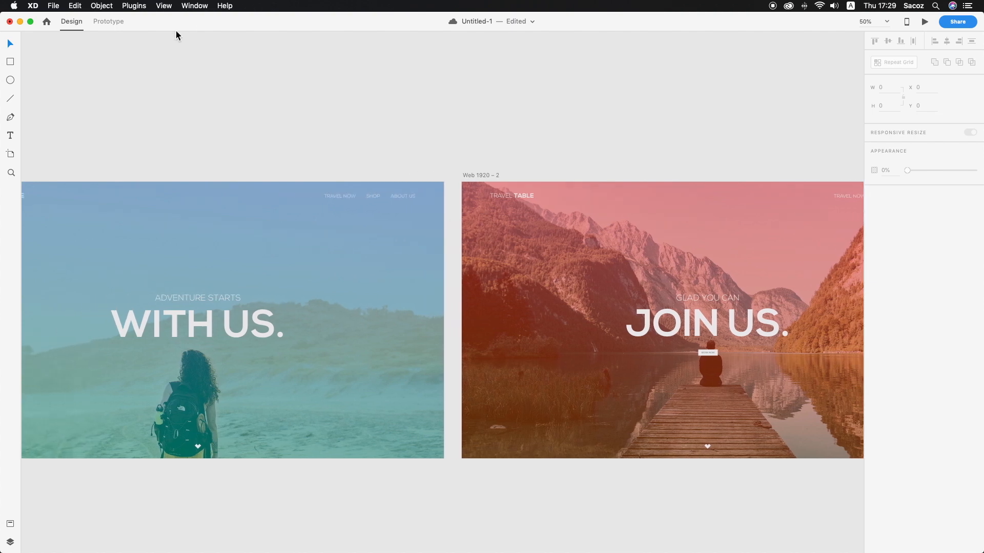
click(122, 24)
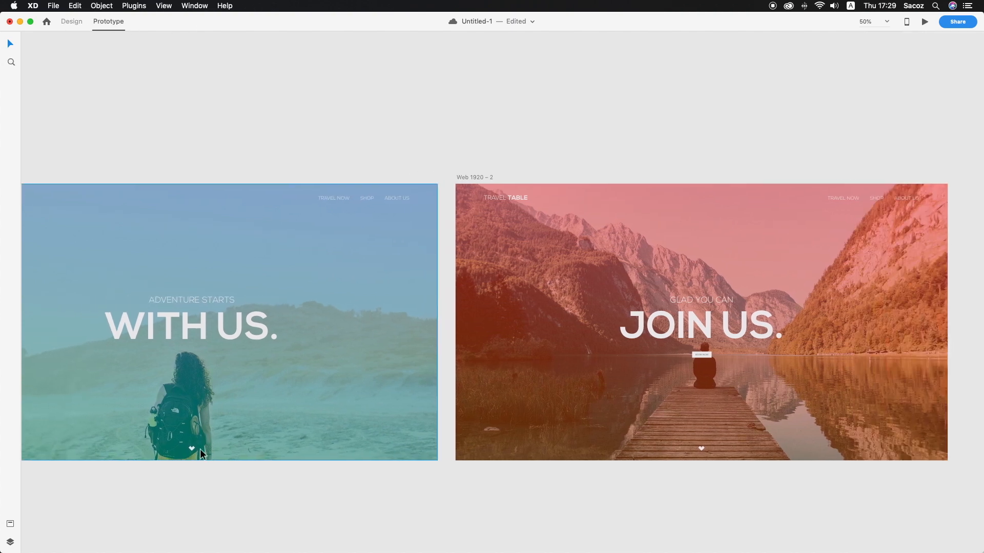
click(192, 451)
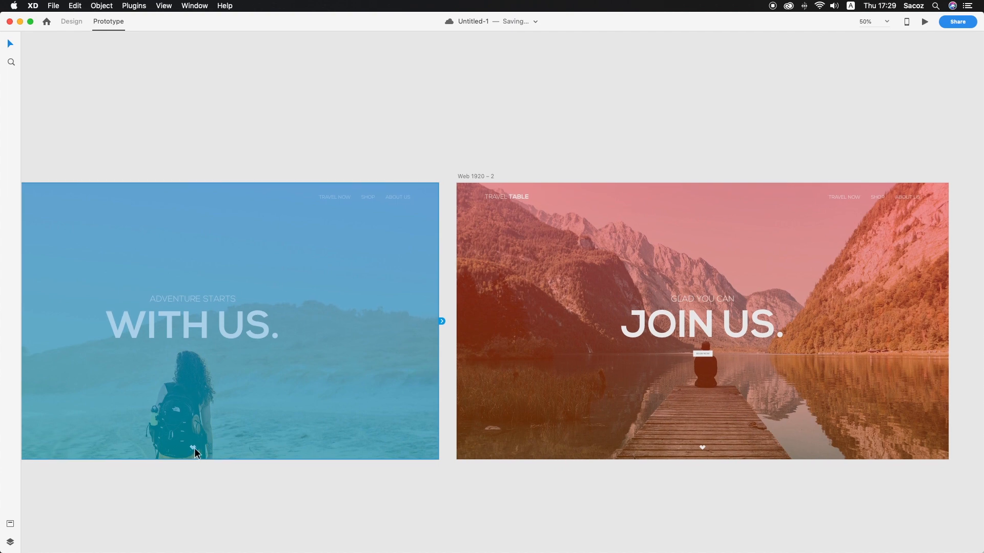
click(195, 447)
click(196, 446)
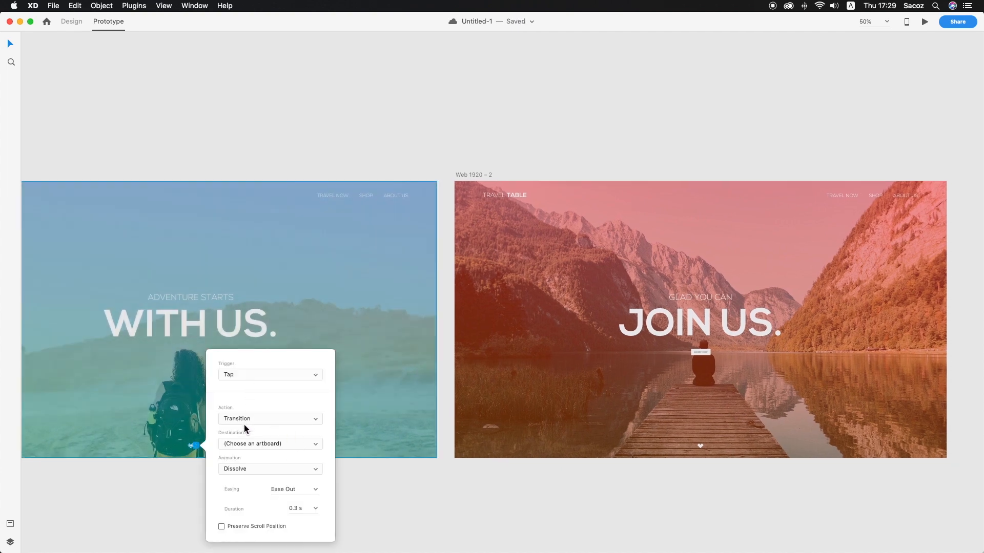
click(244, 443)
click(246, 459)
Set the heart link's animation to Slide Up with a 1 s duration and Ease In-Out easing
click(248, 469)
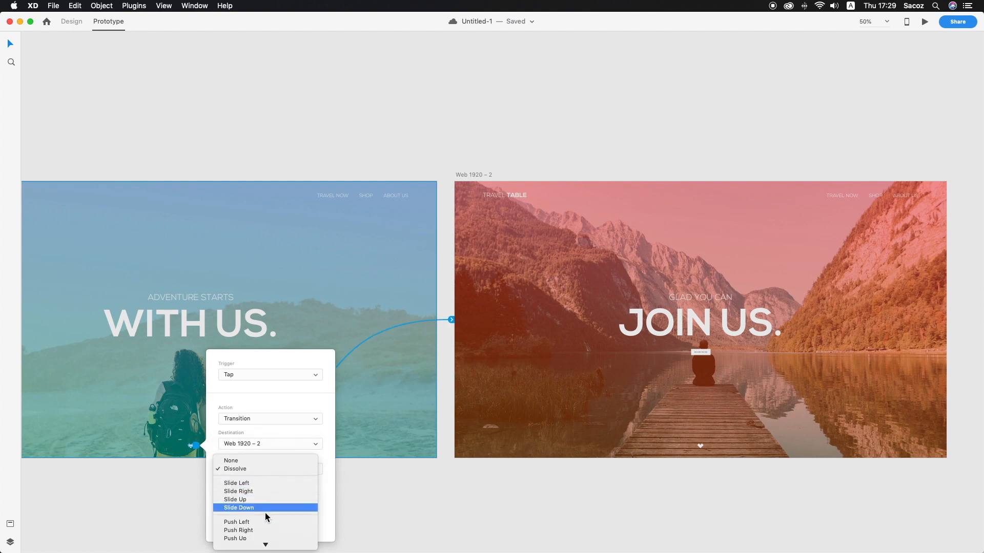
click(255, 499)
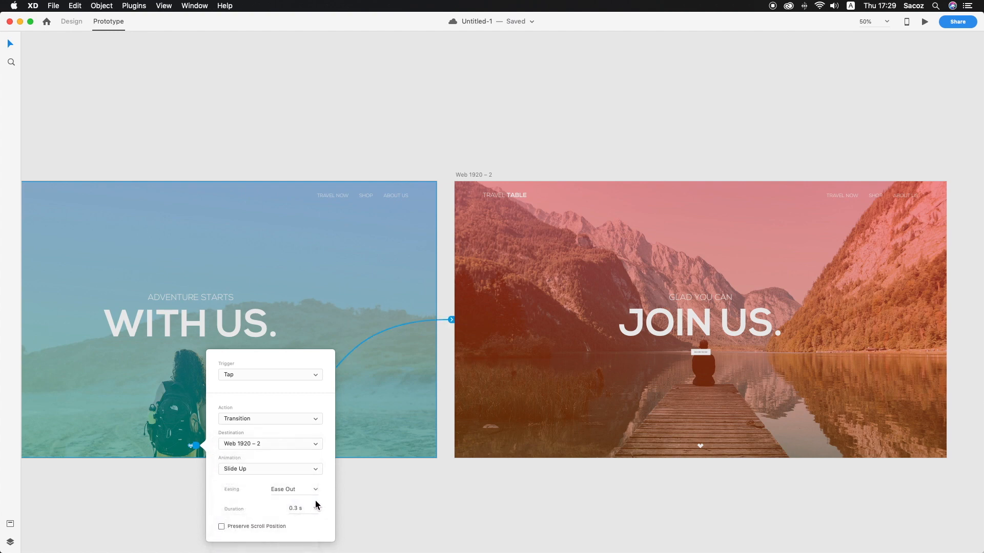
click(315, 509)
click(310, 501)
click(315, 490)
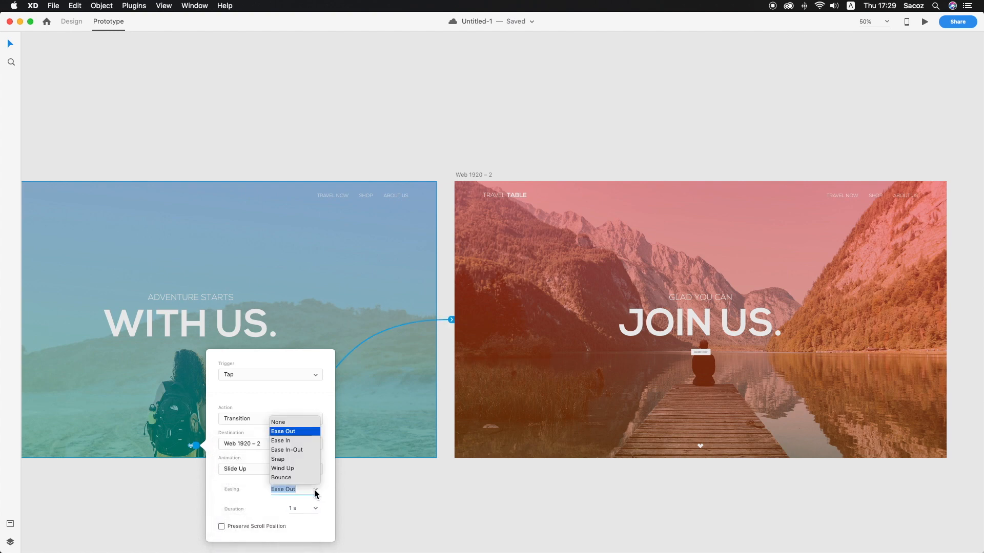
click(295, 450)
click(368, 513)
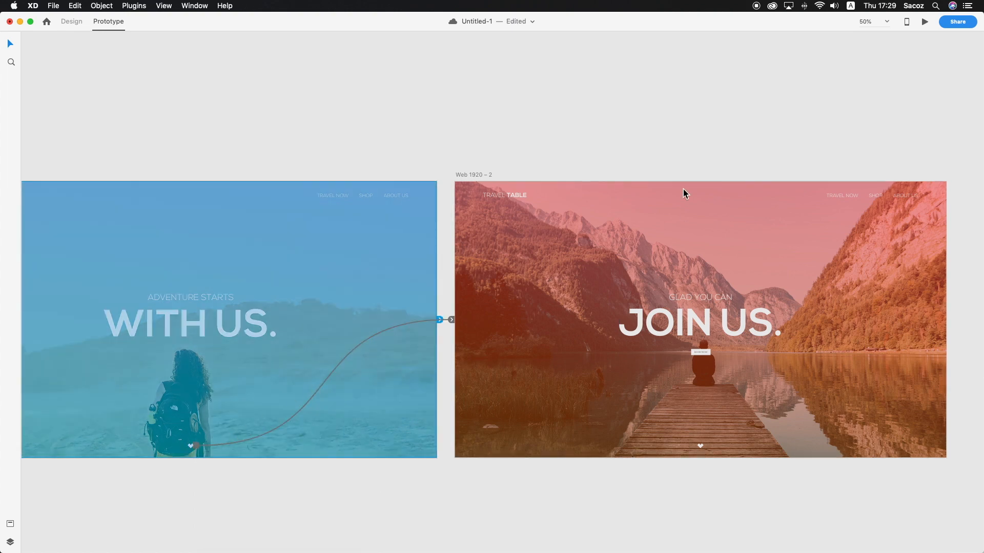
Preview the prototype full screen and test the heart link from the first artboard to the second
click(925, 22)
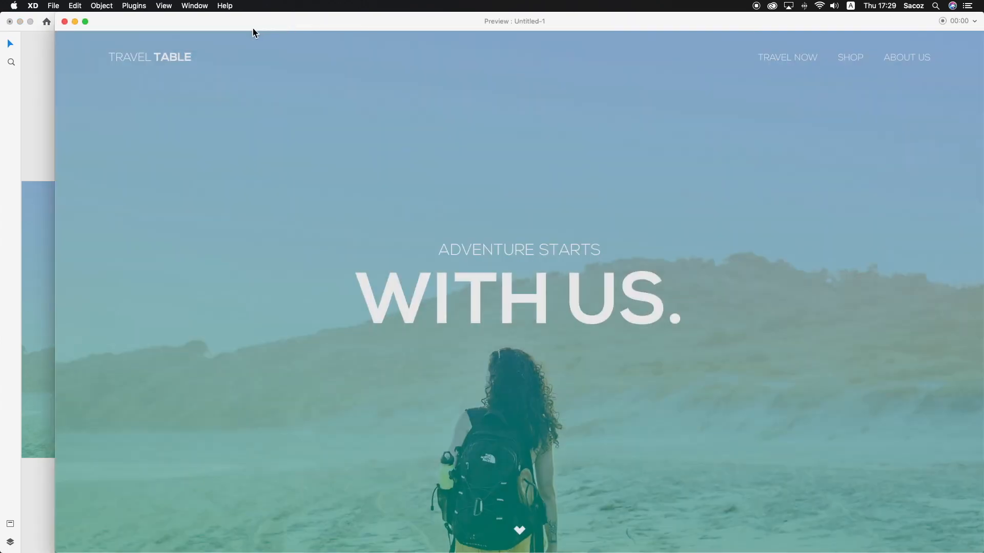
click(85, 21)
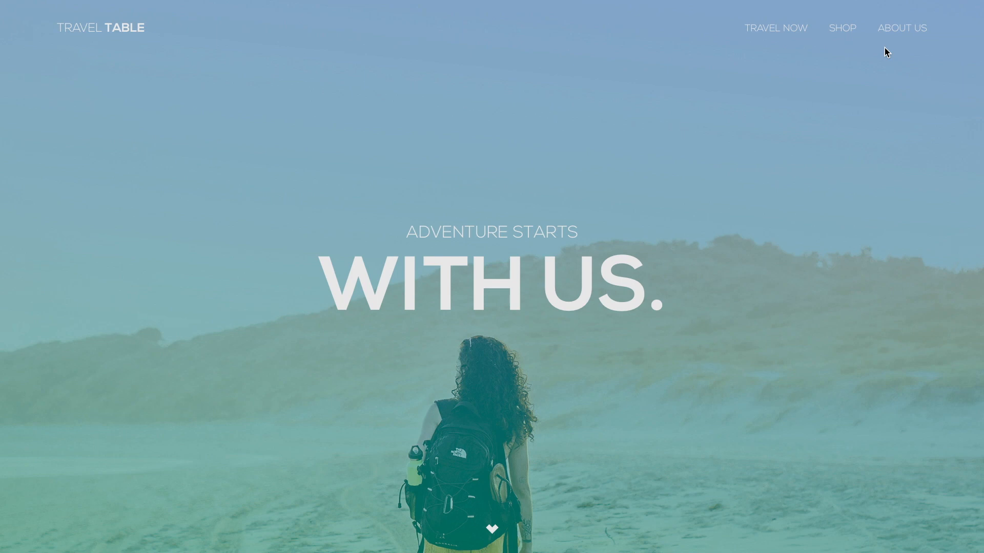
click(493, 530)
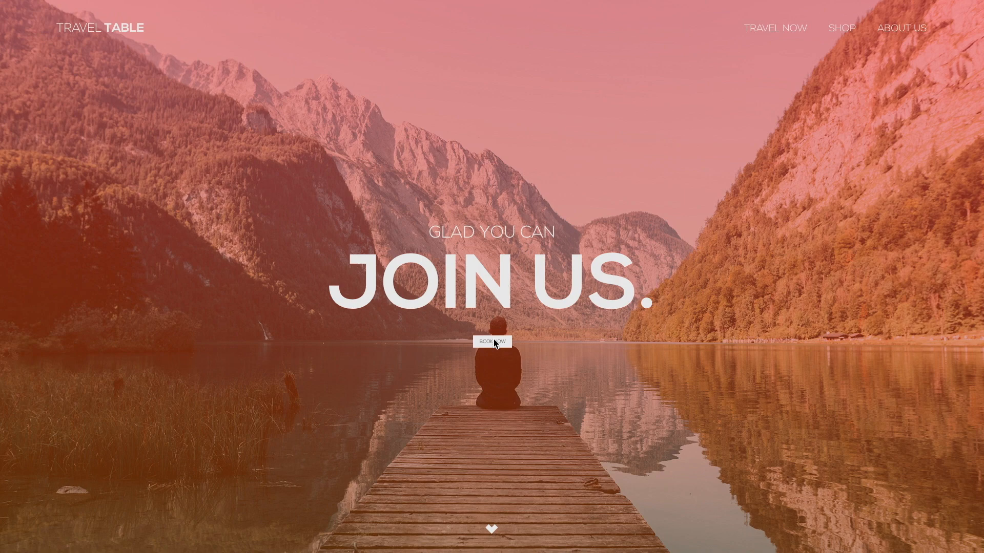
click(10, 18)
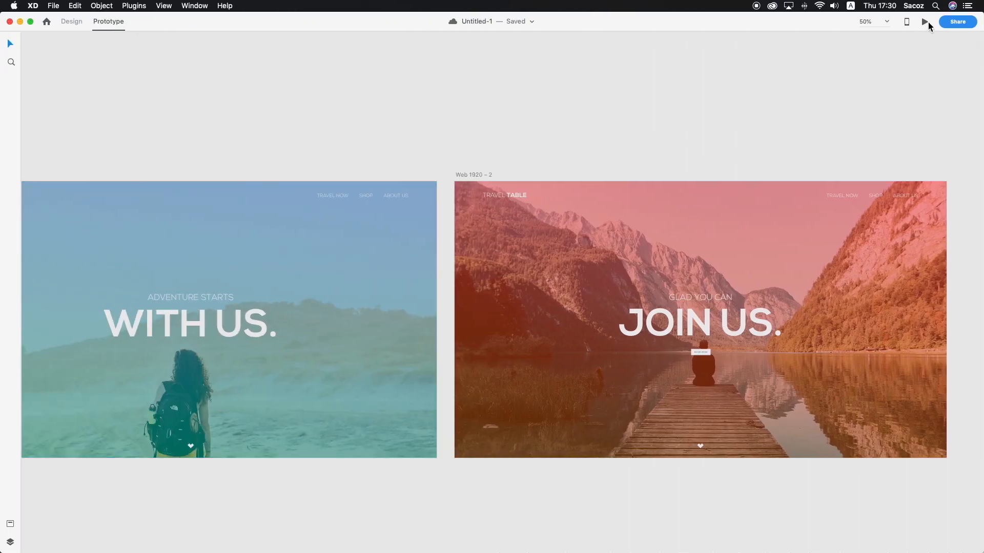
Run the full-screen desktop preview again from the first artboard and replay the heart's slide-up transition
click(331, 224)
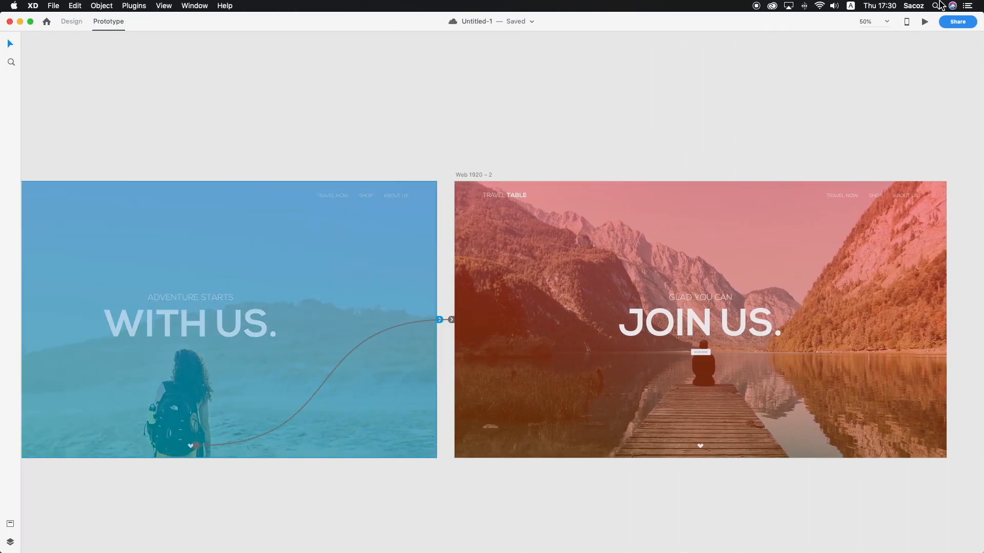
click(925, 22)
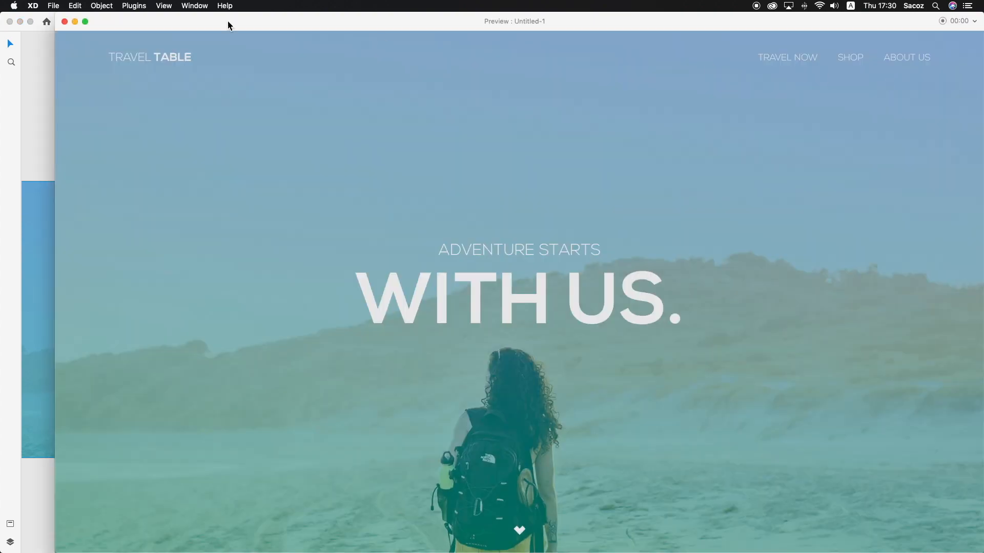
click(87, 23)
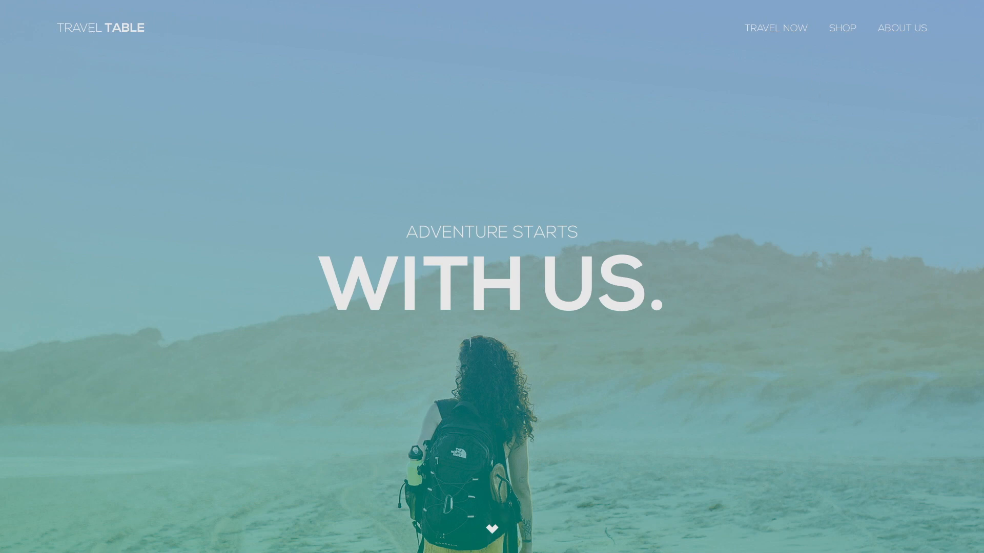
click(494, 535)
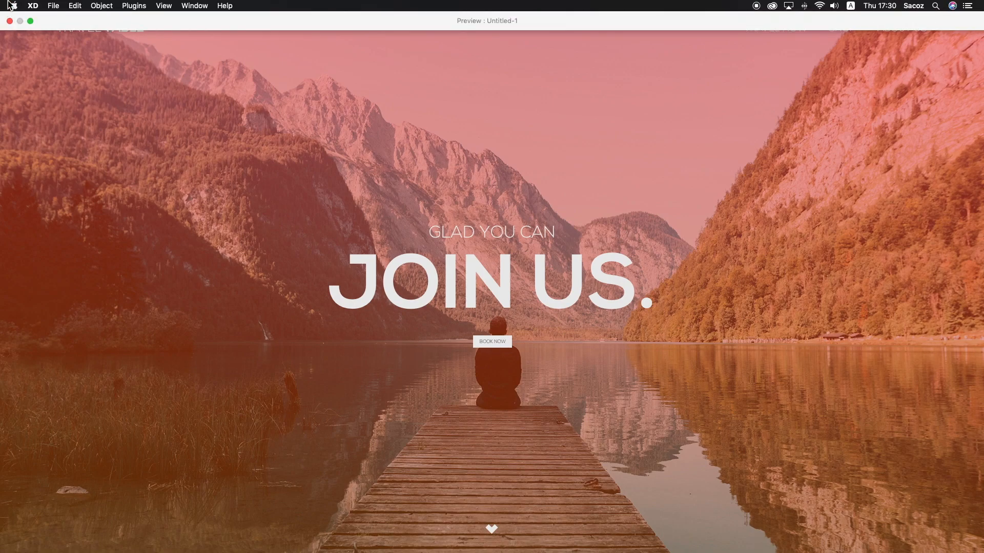
click(9, 20)
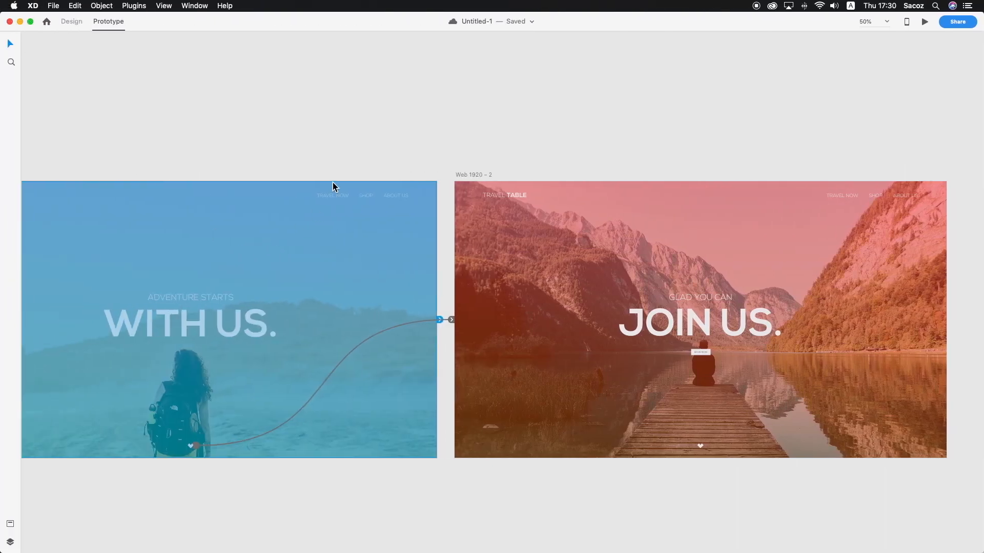
Reopen the desktop preview in full screen and follow the heart link to the "JOIN US." page once more
click(344, 165)
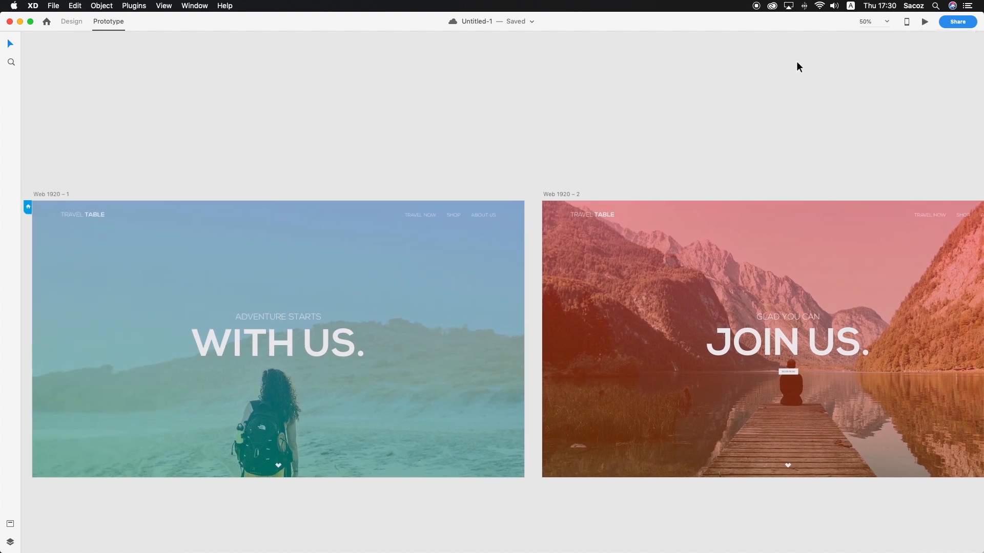
click(924, 21)
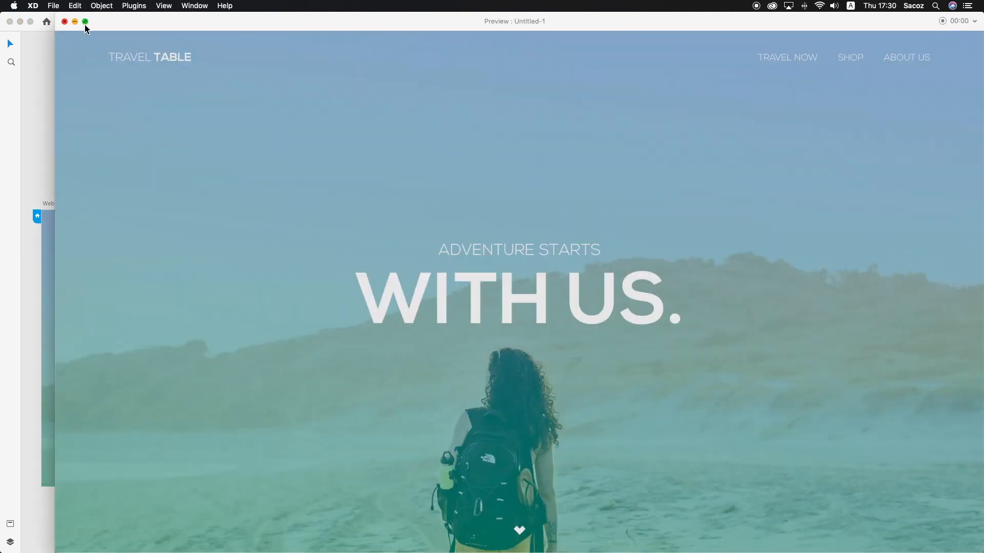
click(85, 22)
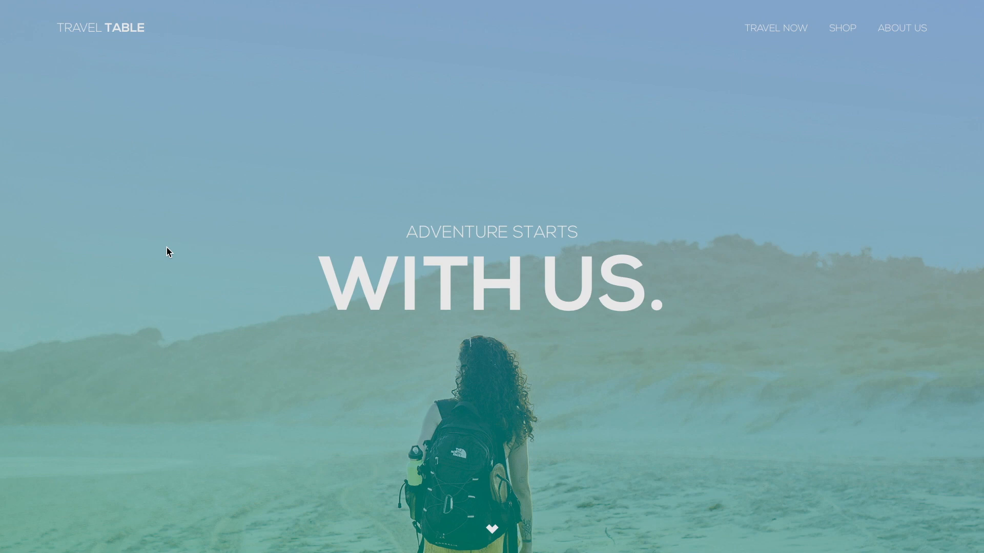
click(492, 530)
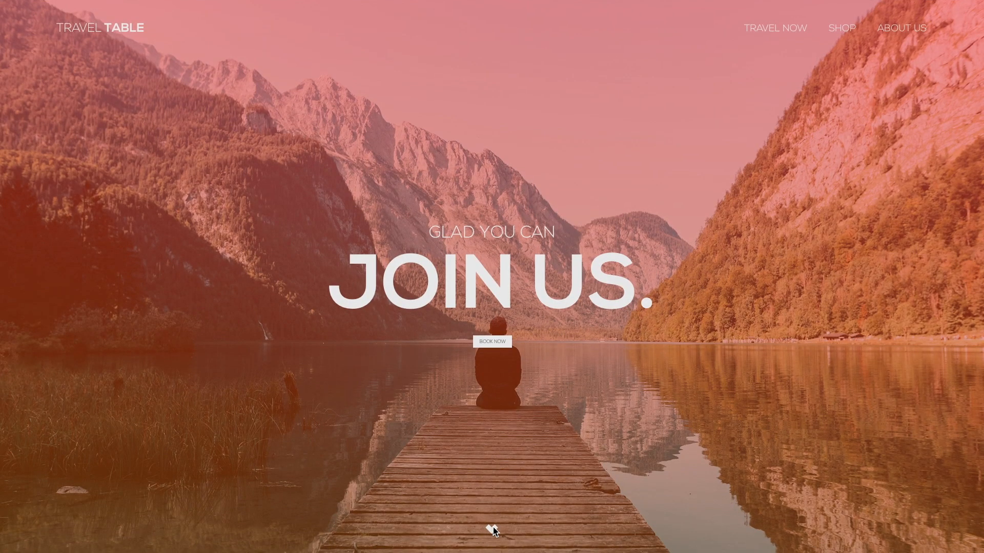